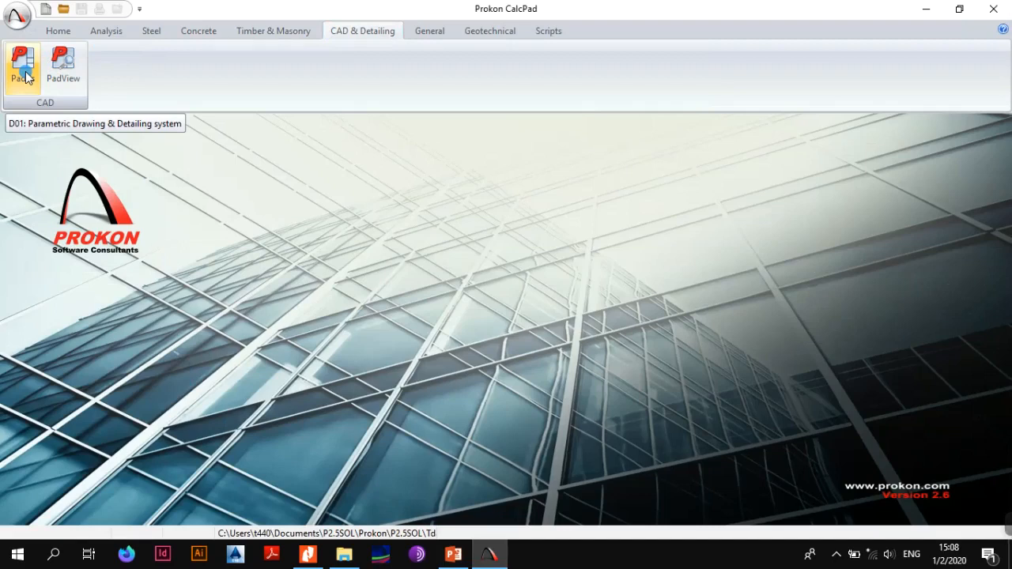
Open the Padds detailing program from Prokon, maximise its window and start a new drawing
{"action": "left_click", "coordinate": [23, 67]}
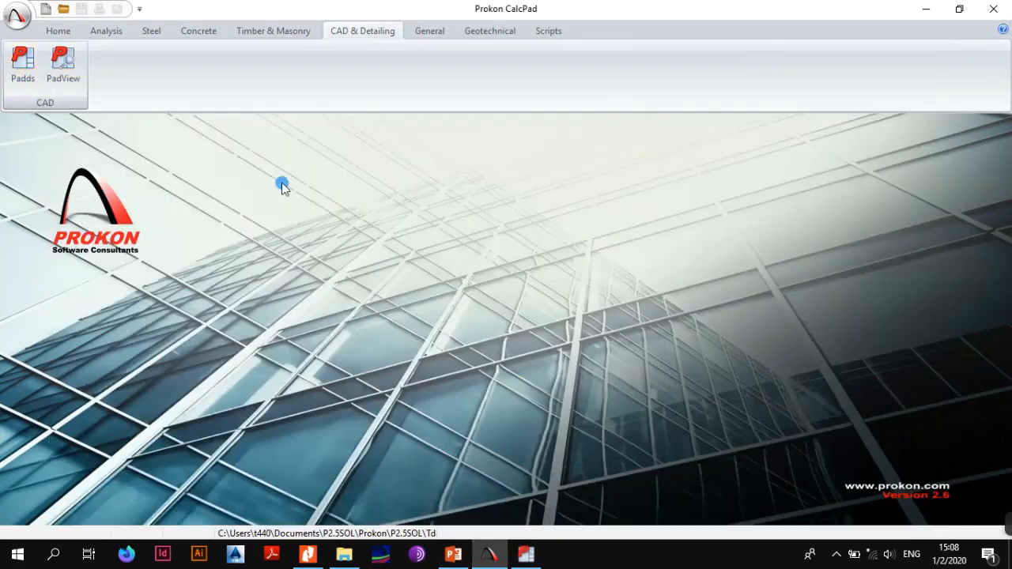
{"action": "left_click", "coordinate": [528, 558]}
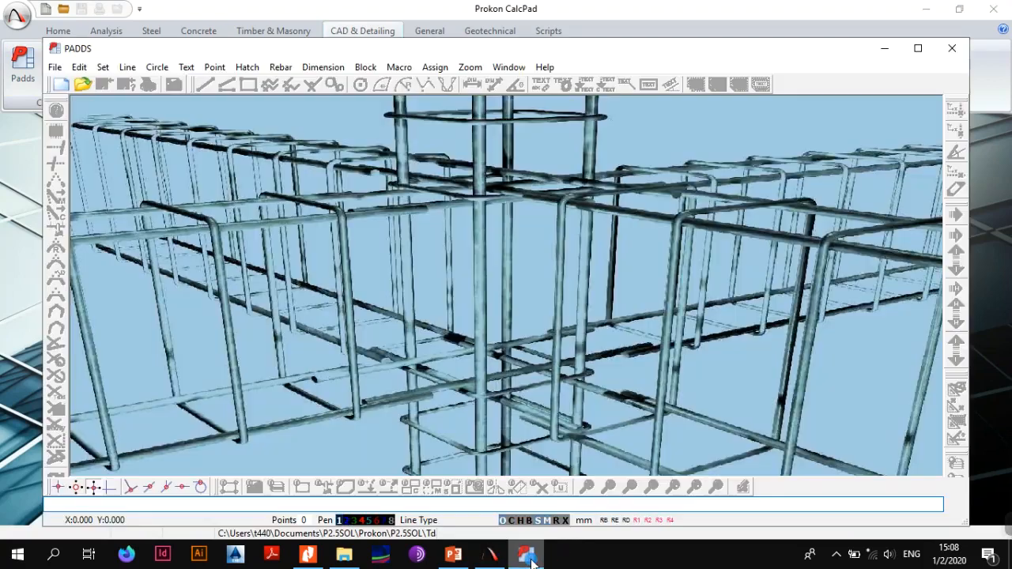
{"action": "left_click", "coordinate": [918, 49]}
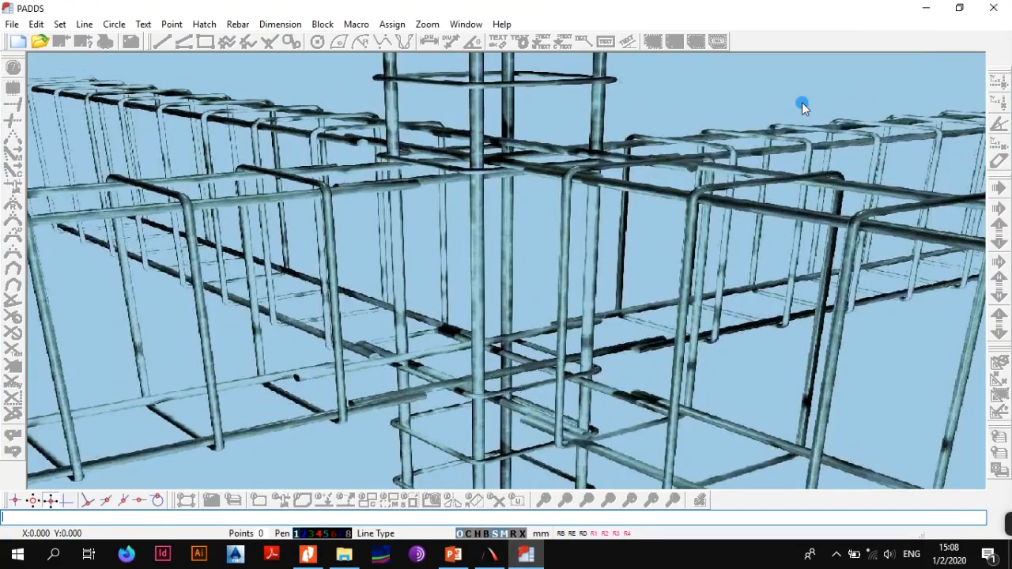
{"action": "left_click", "coordinate": [12, 24]}
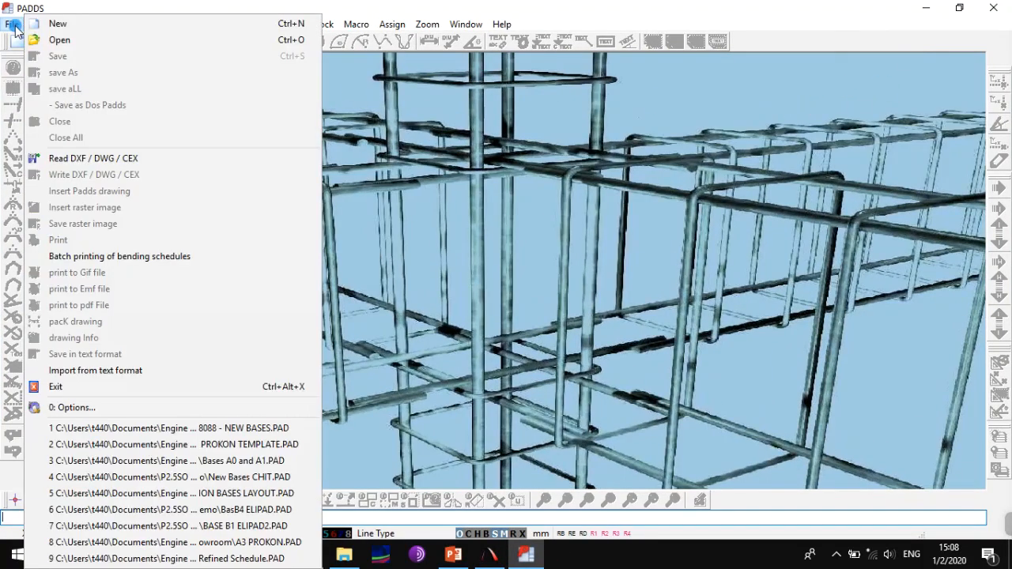
{"action": "left_click", "coordinate": [45, 27]}
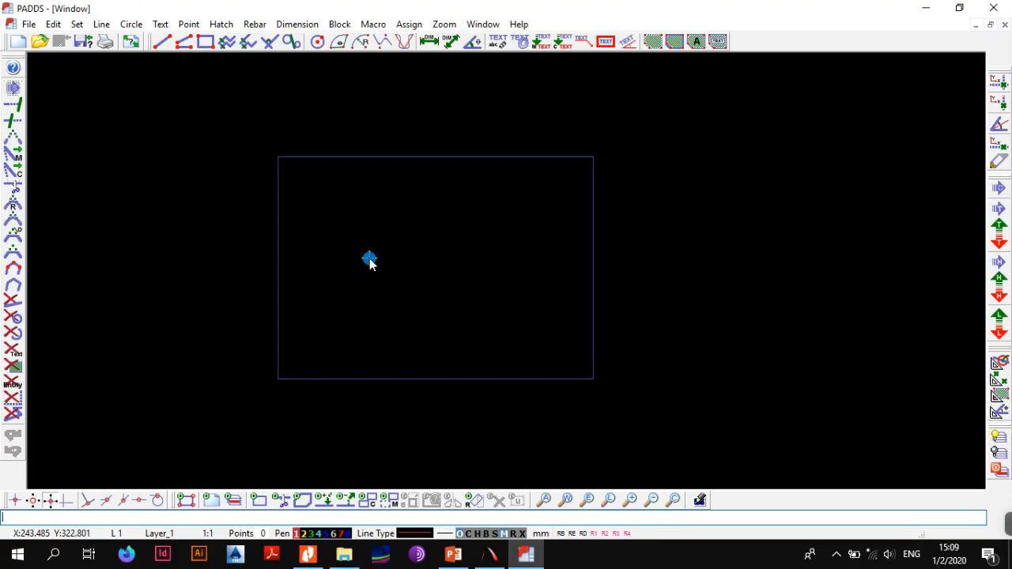
Rename layer 1 as BASES, set its scale to 1:25 and accept adjusting the text heights
{"action": "left_click", "coordinate": [171, 537]}
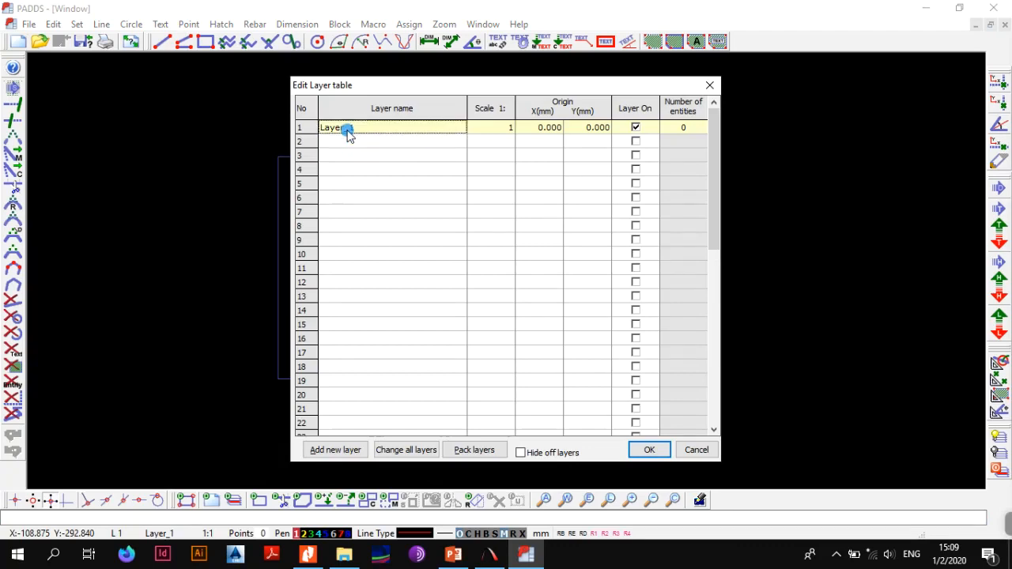
{"action": "left_click", "coordinate": [347, 129]}
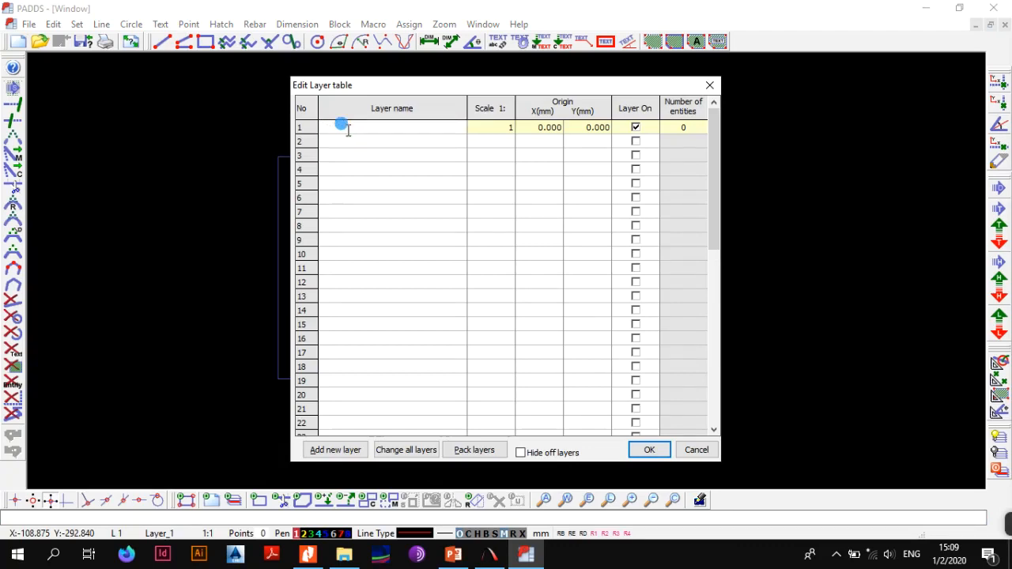
{"action": "type", "text": "BASES"}
{"action": "left_click", "coordinate": [484, 128]}
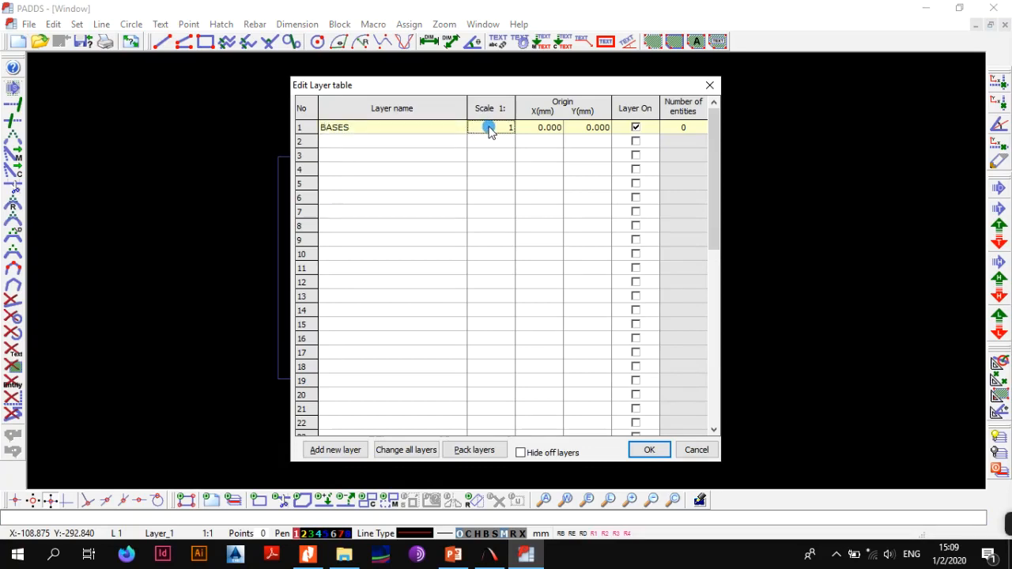
{"action": "left_click", "coordinate": [488, 128]}
{"action": "type", "text": "25"}
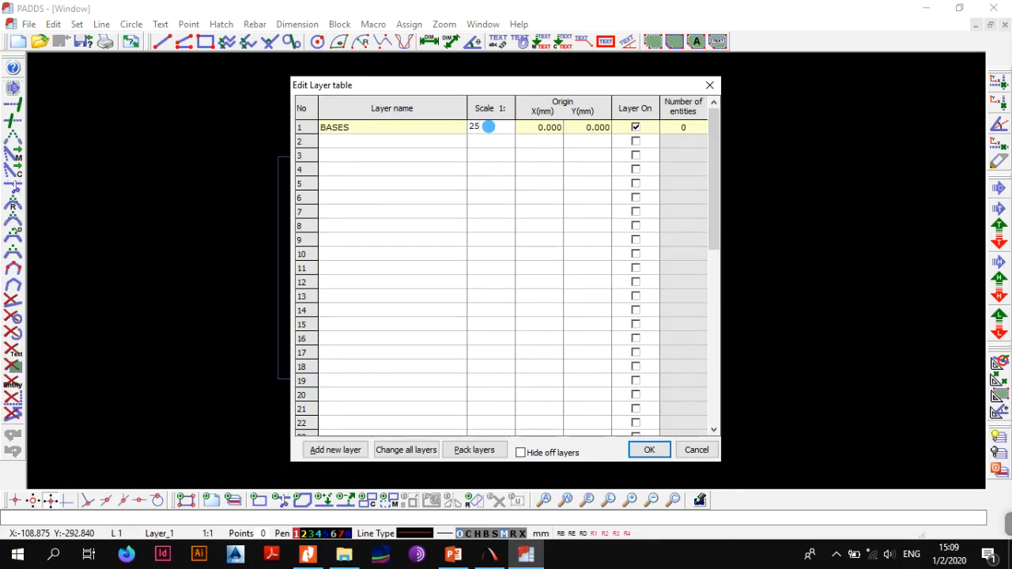
{"action": "key", "text": "Return"}
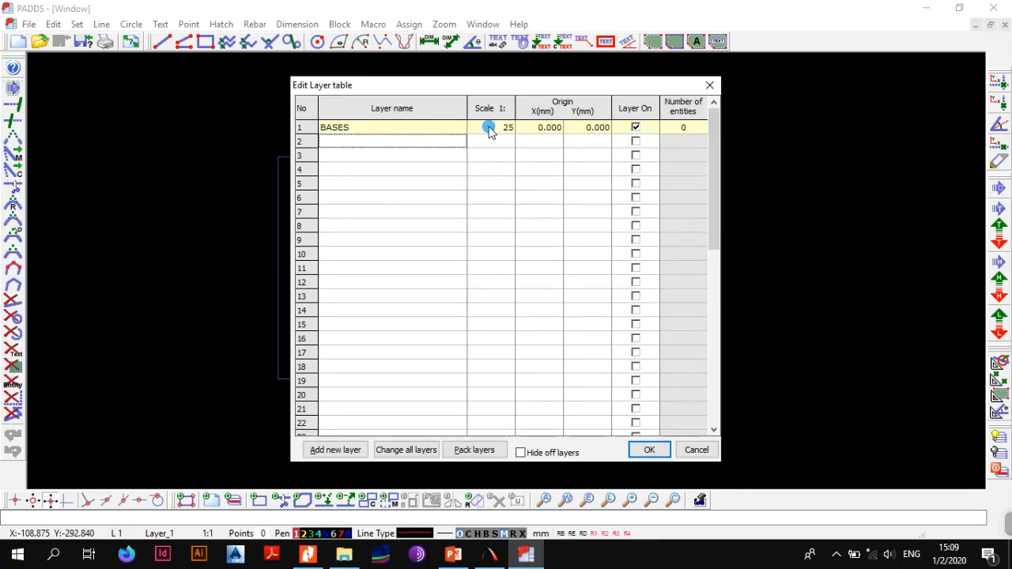
{"action": "left_click", "coordinate": [645, 450]}
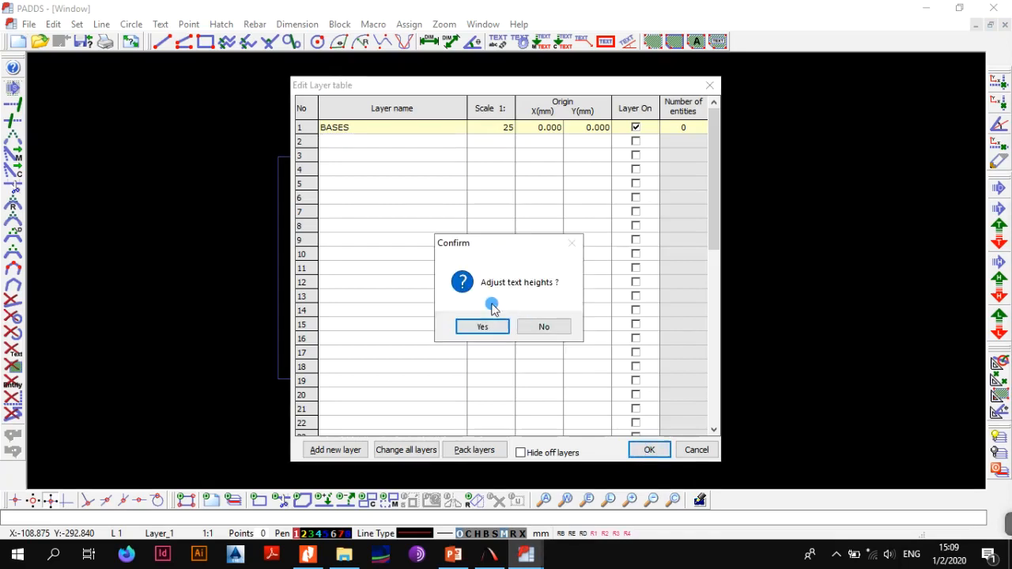
{"action": "left_click", "coordinate": [465, 329]}
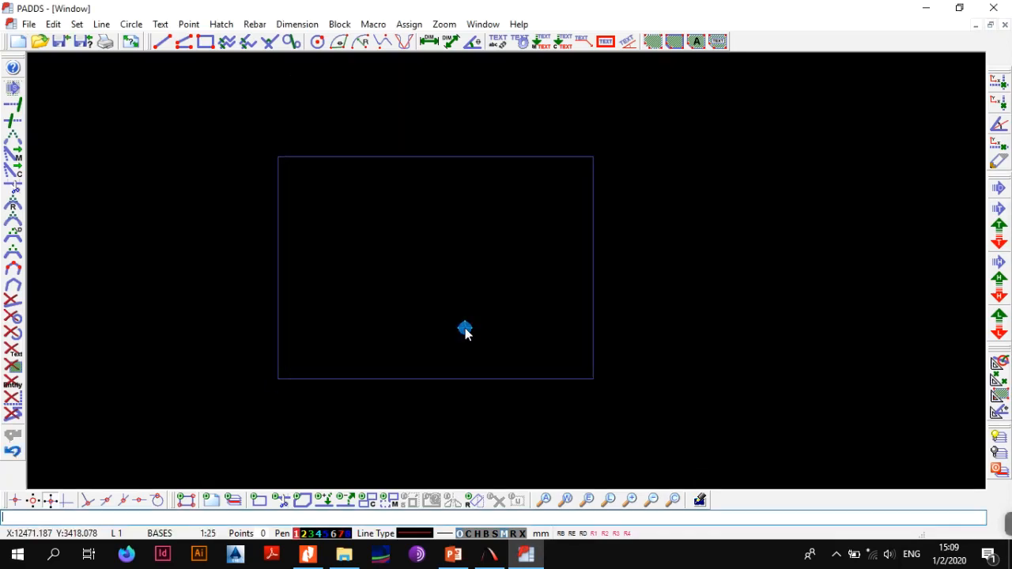
Place one vertical and one horizontal construction line crossing inside the sheet frame
{"action": "left_click", "coordinate": [526, 283]}
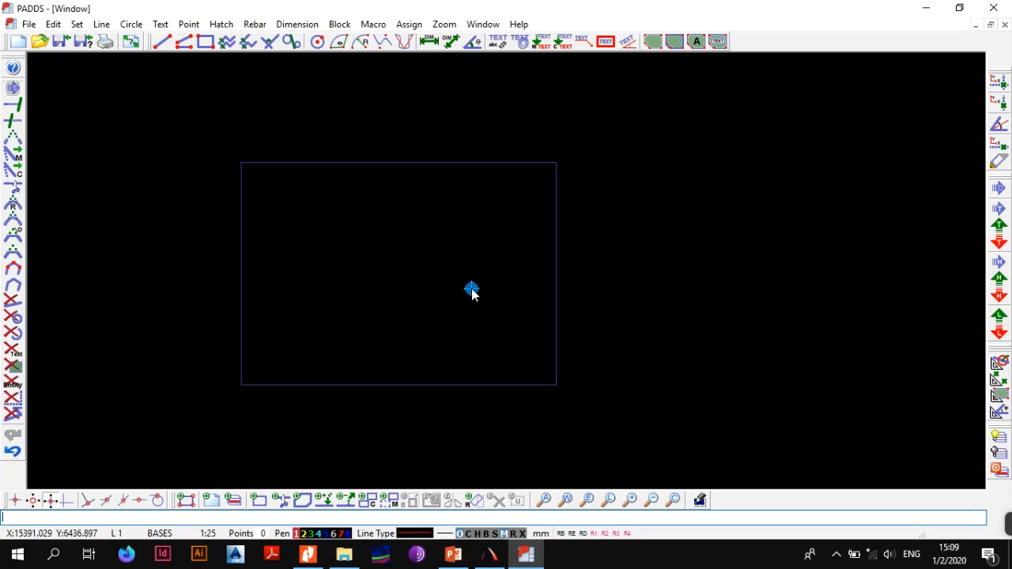
{"action": "key", "text": "alt+l"}
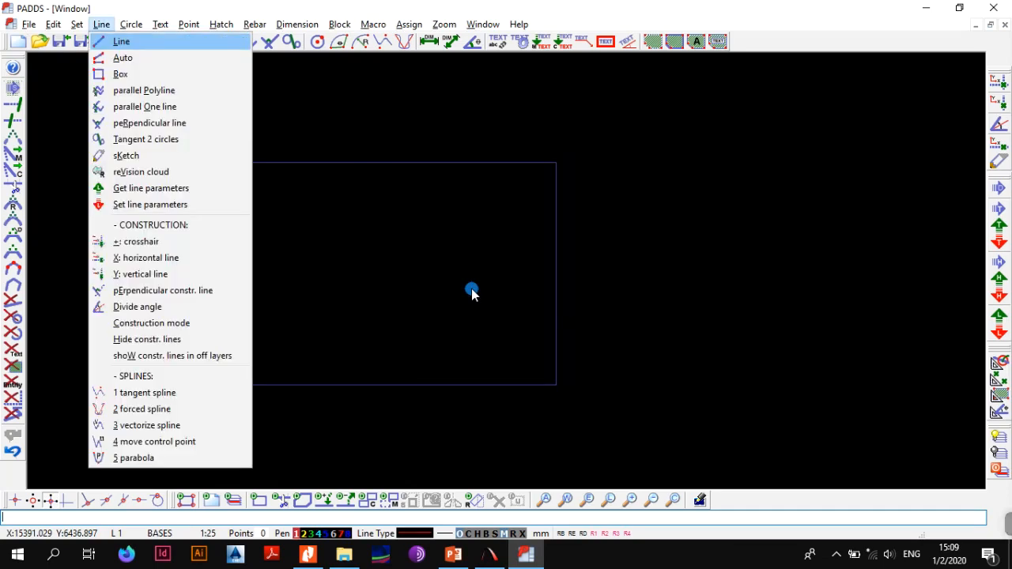
{"action": "key", "text": "y"}
{"action": "left_click", "coordinate": [329, 246]}
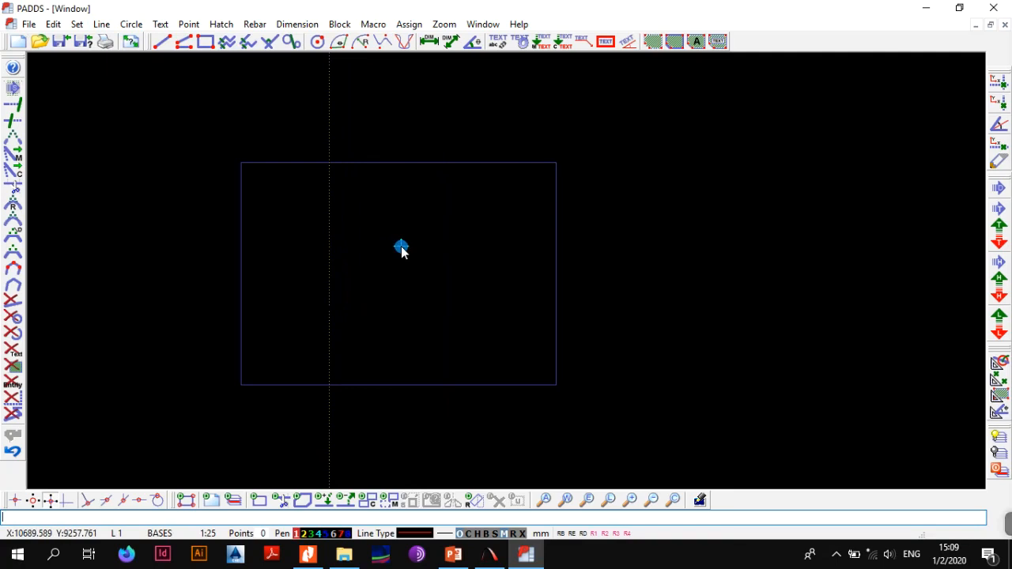
{"action": "key", "text": "alt+l"}
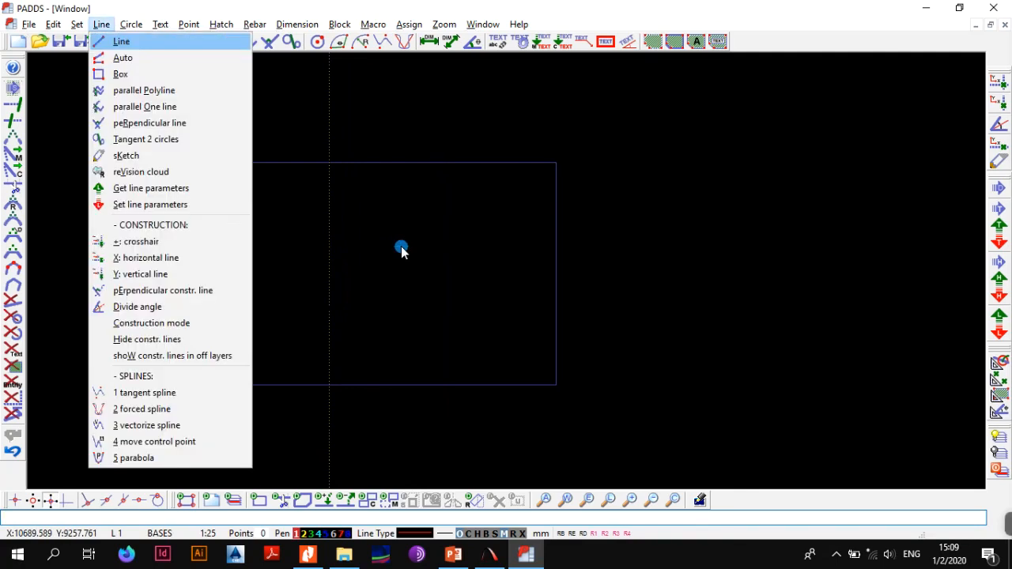
{"action": "key", "text": "x"}
{"action": "left_click", "coordinate": [377, 280]}
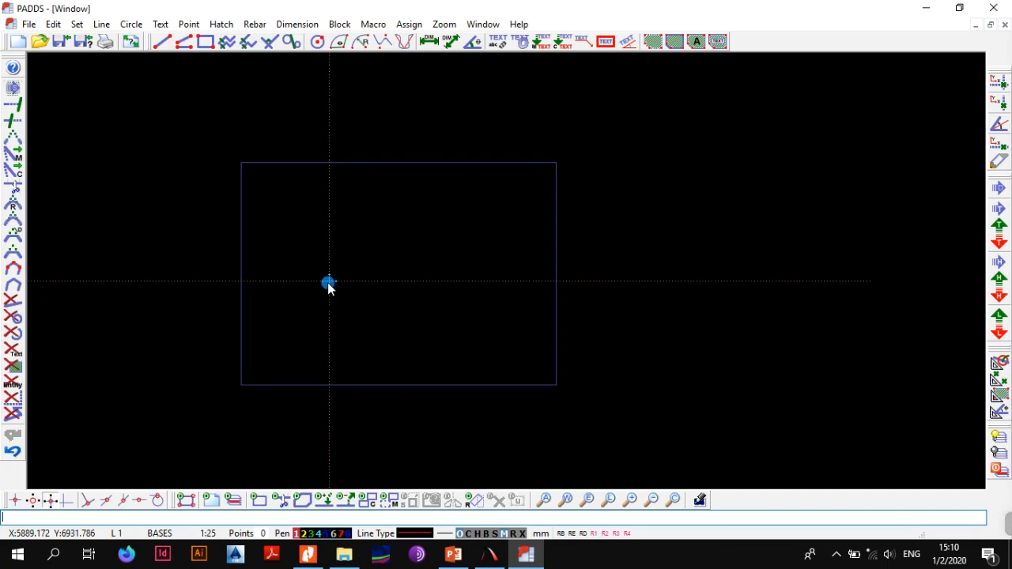
Add a construction line parallel to the vertical one, 1600 mm to its right
{"action": "key", "text": "alt+l"}
{"action": "key", "text": "p"}
{"action": "left_click", "coordinate": [332, 238]}
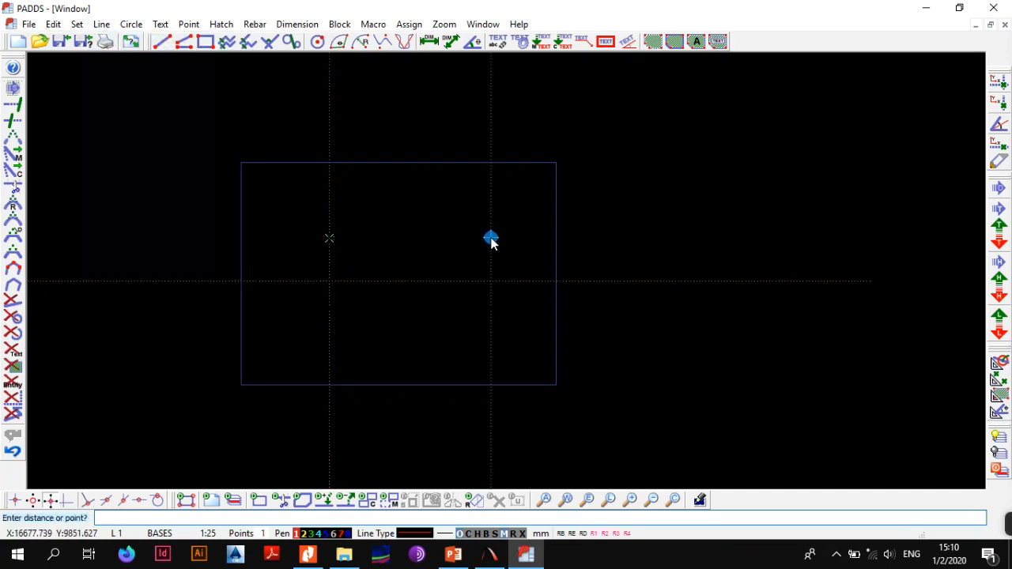
{"action": "type", "text": "1600"}
{"action": "key", "text": "Return"}
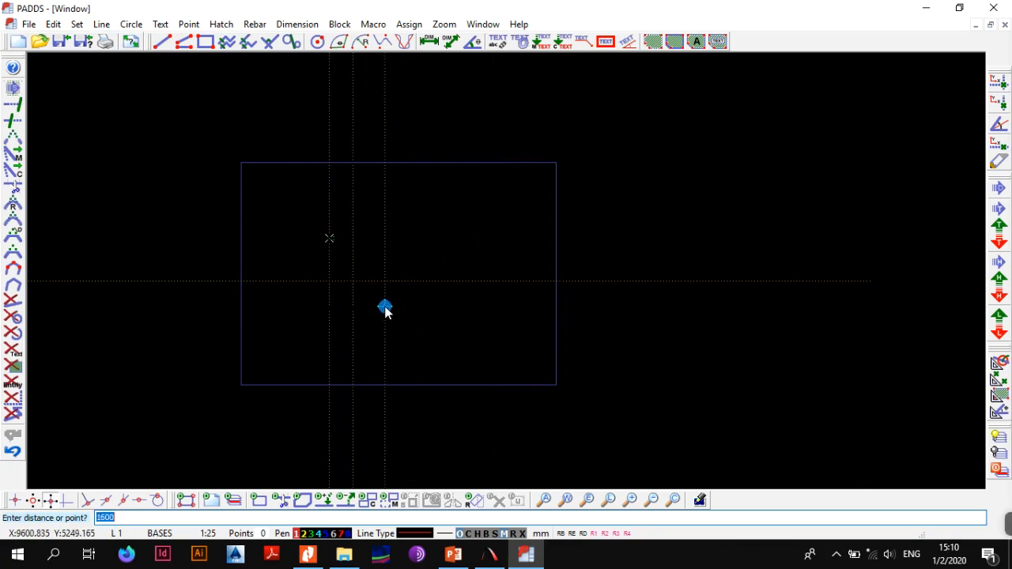
{"action": "key", "text": "Escape"}
Add a construction line parallel to the horizontal one, 1600 mm above it
{"action": "key", "text": "p"}
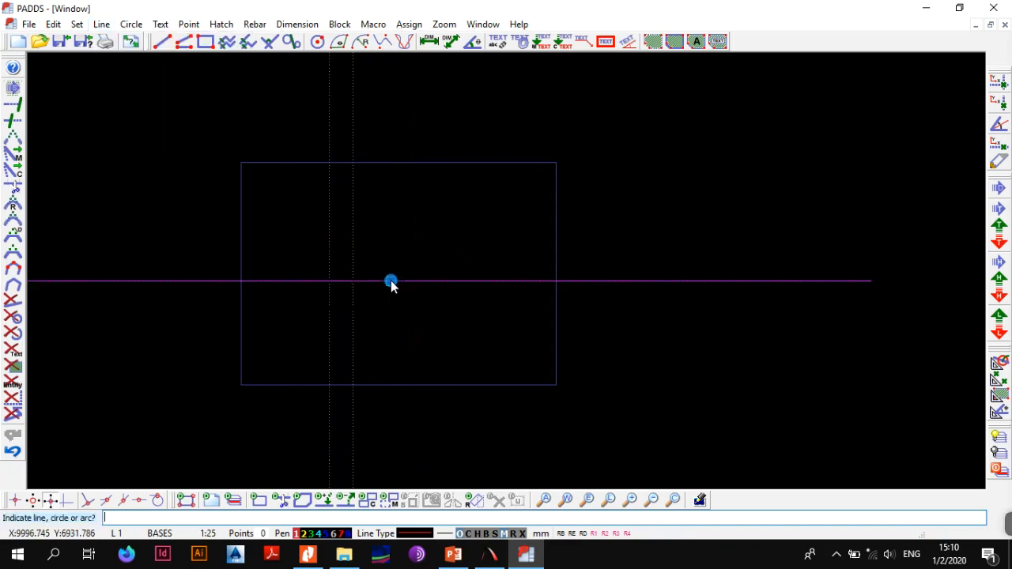
{"action": "left_click", "coordinate": [391, 282]}
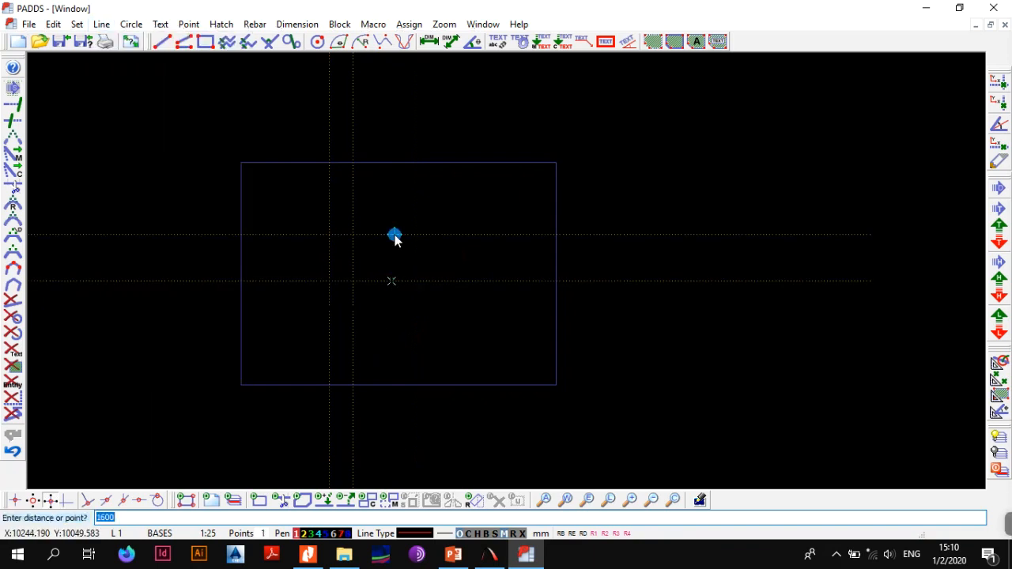
{"action": "scroll", "coordinate": [320, 280], "scroll_direction": "up", "scroll_amount": 3}
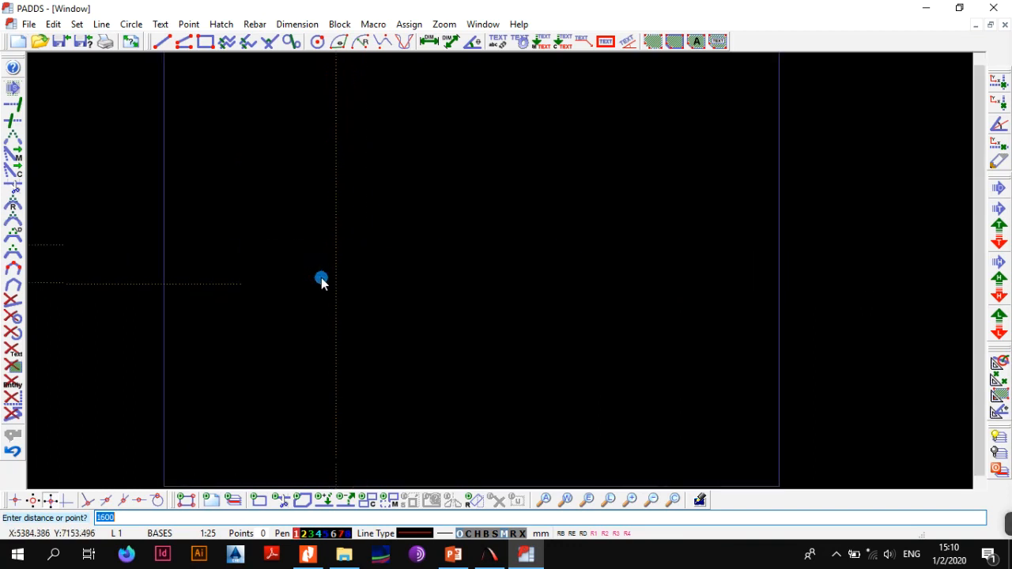
{"action": "key", "text": "Escape"}
Draw a 1600 mm square box between opposite intersections of the four construction lines
{"action": "scroll", "coordinate": [374, 271], "scroll_direction": "up", "scroll_amount": 2}
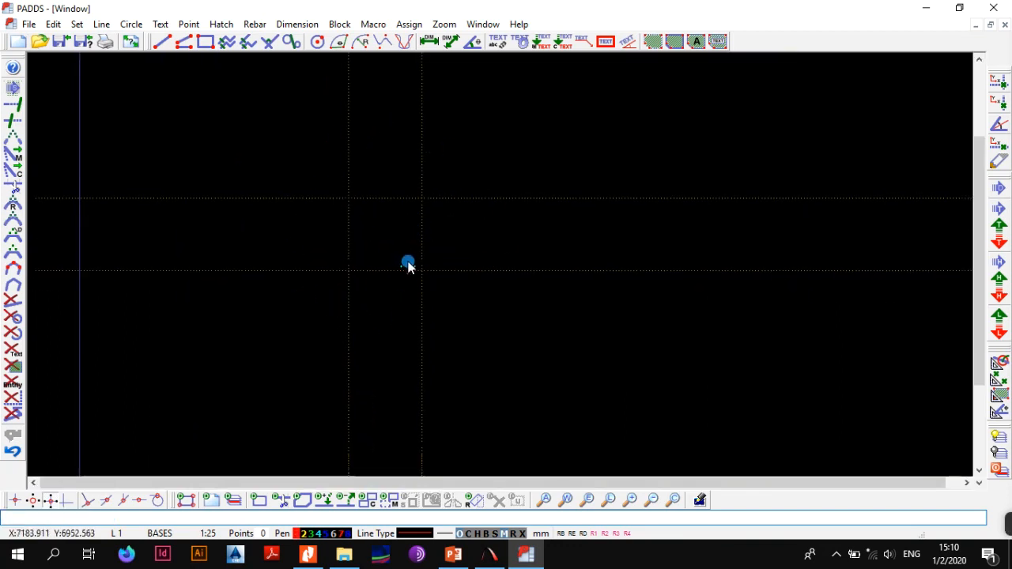
{"action": "left_click", "coordinate": [207, 43]}
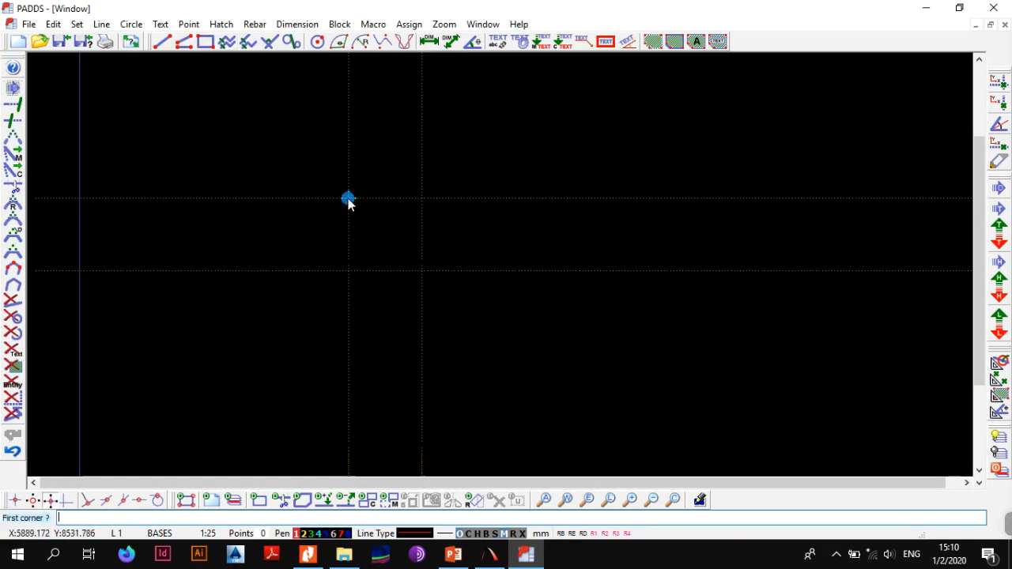
{"action": "left_click", "coordinate": [349, 199]}
{"action": "left_click", "coordinate": [421, 271]}
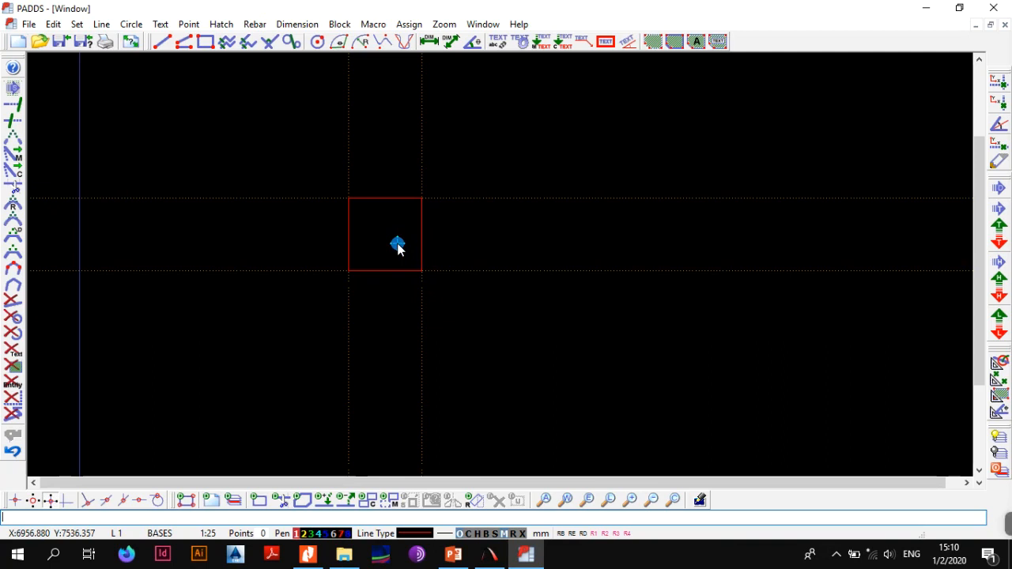
Add vertical and horizontal centre construction lines through the square, offset 800 mm from its right and lower edge lines
{"action": "key", "text": "alt+l"}
{"action": "key", "text": "p"}
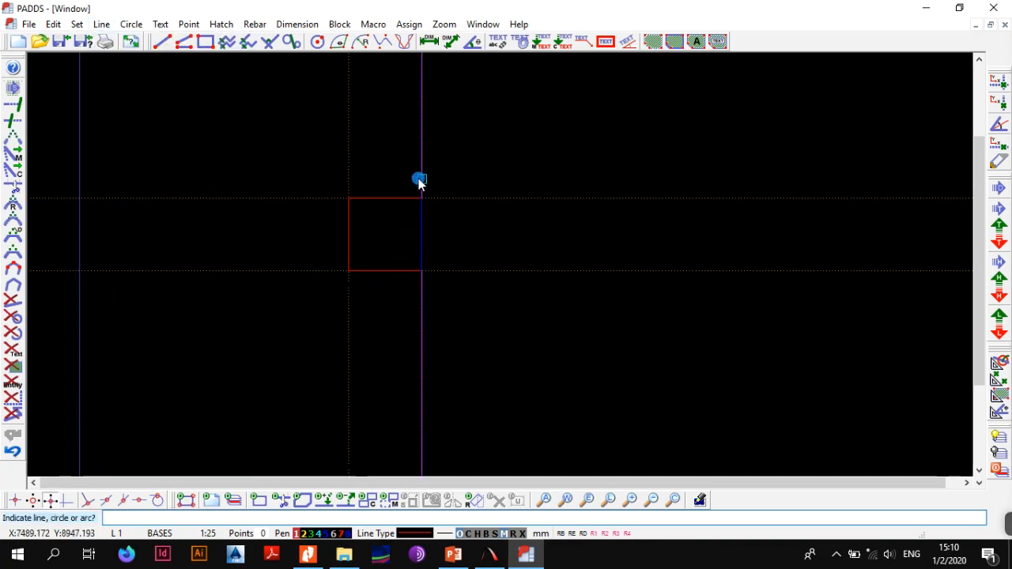
{"action": "left_click", "coordinate": [420, 170]}
{"action": "type", "text": "800"}
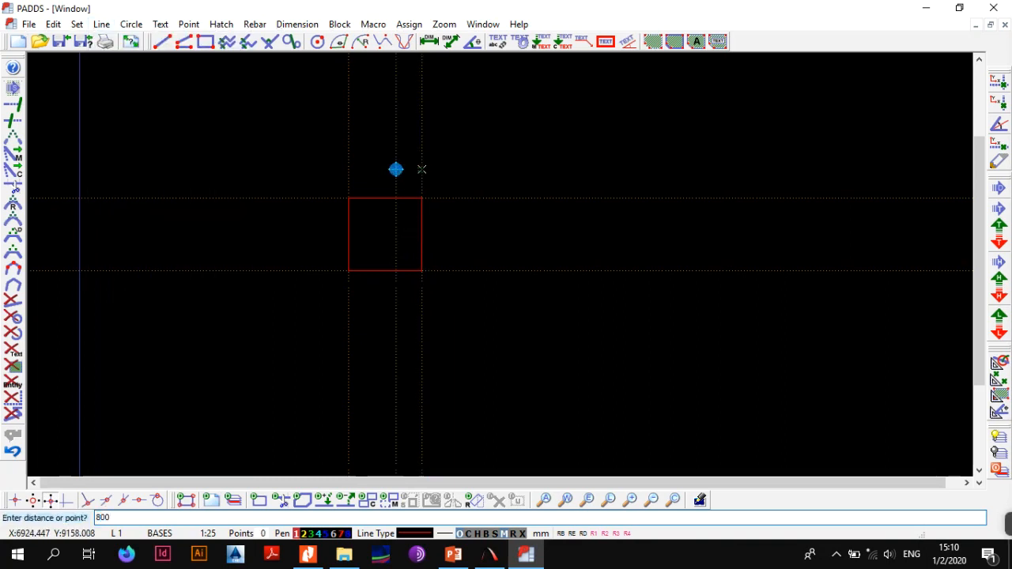
{"action": "key", "text": "Return"}
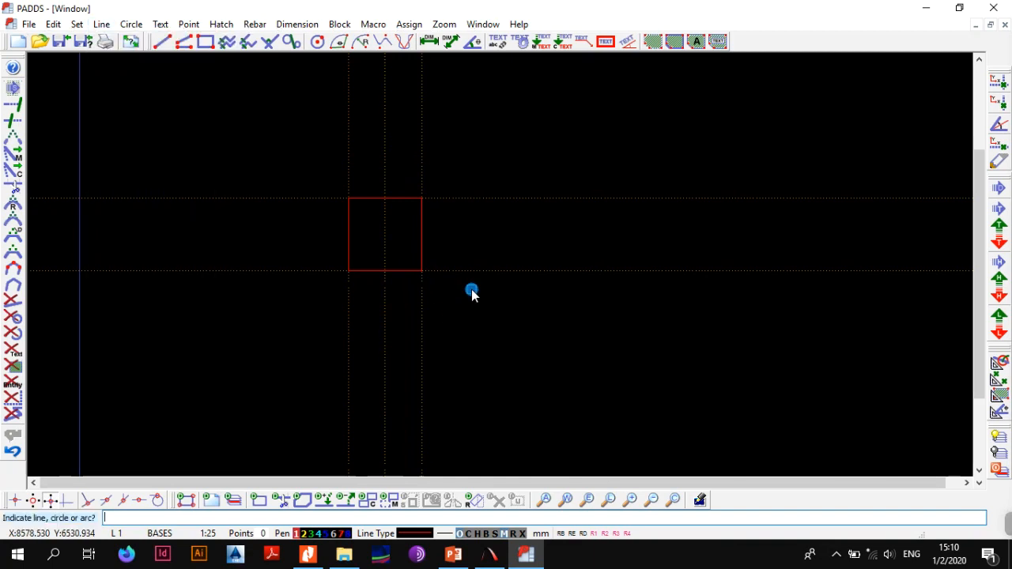
{"action": "left_click", "coordinate": [478, 271]}
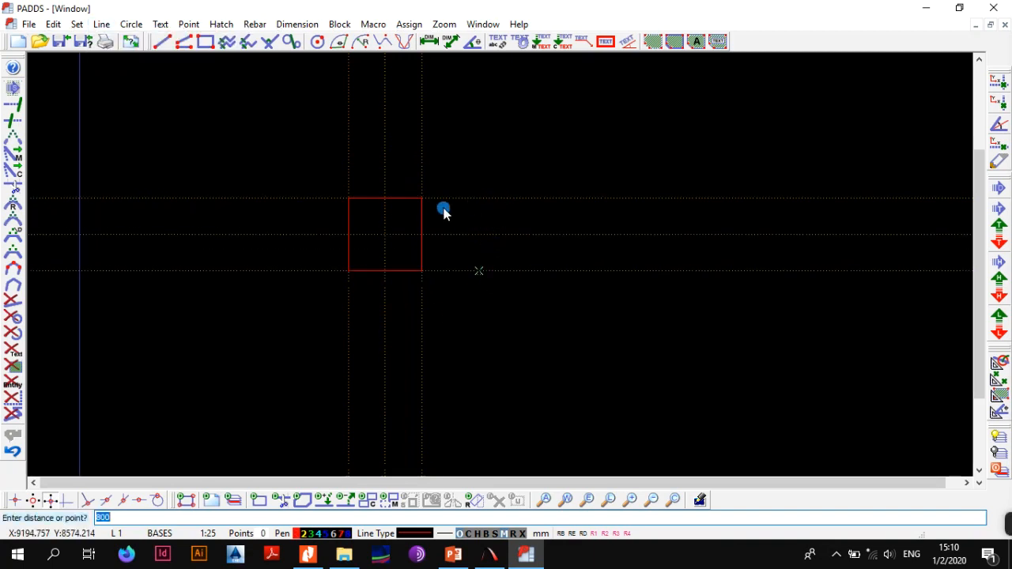
{"action": "left_click", "coordinate": [387, 225]}
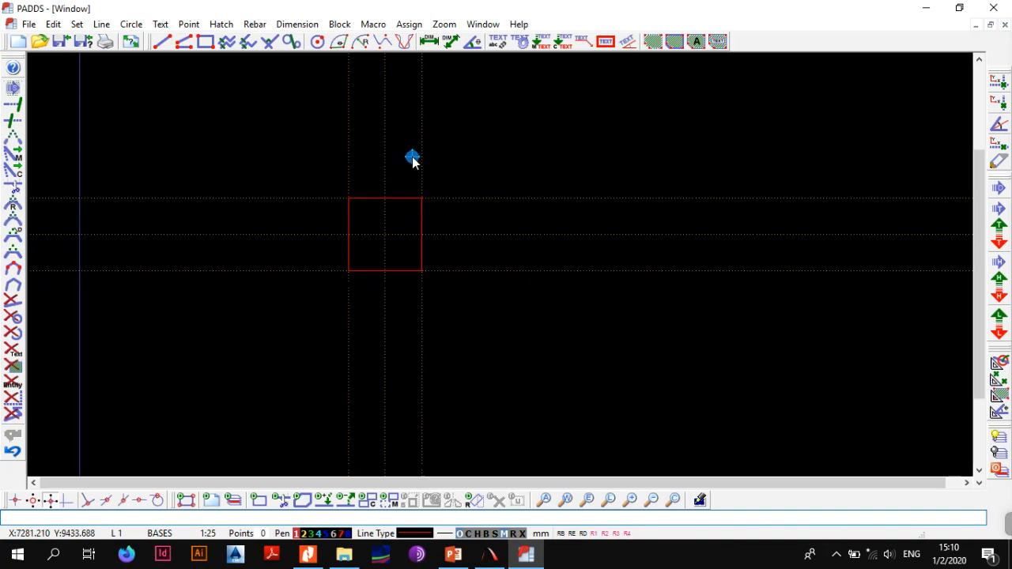
Erase the four construction lines along the square's edges, keeping the two centre lines
{"action": "key", "text": "alt+e"}
{"action": "key", "text": "e"}
{"action": "left_click", "coordinate": [420, 159]}
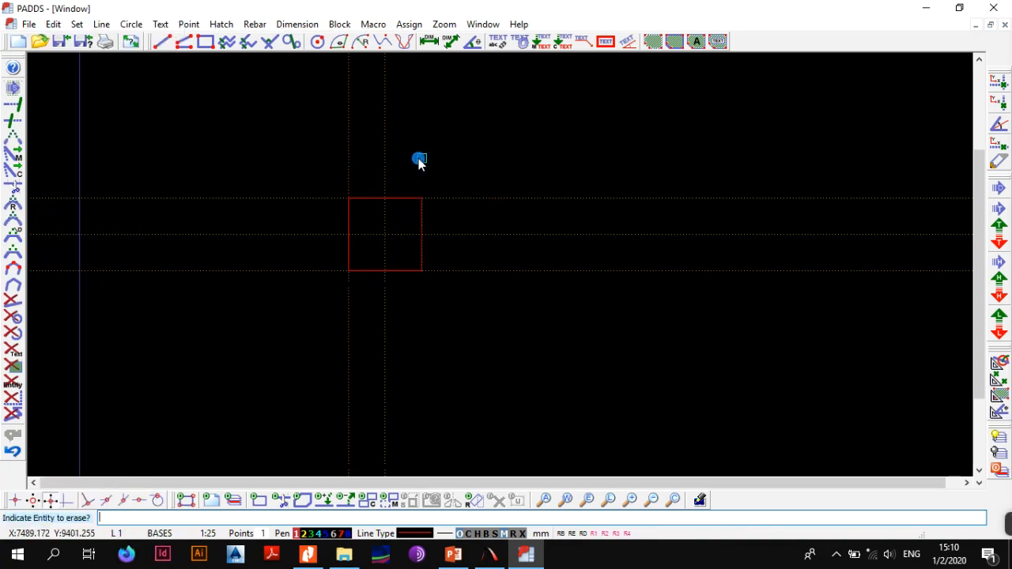
{"action": "left_click", "coordinate": [348, 142]}
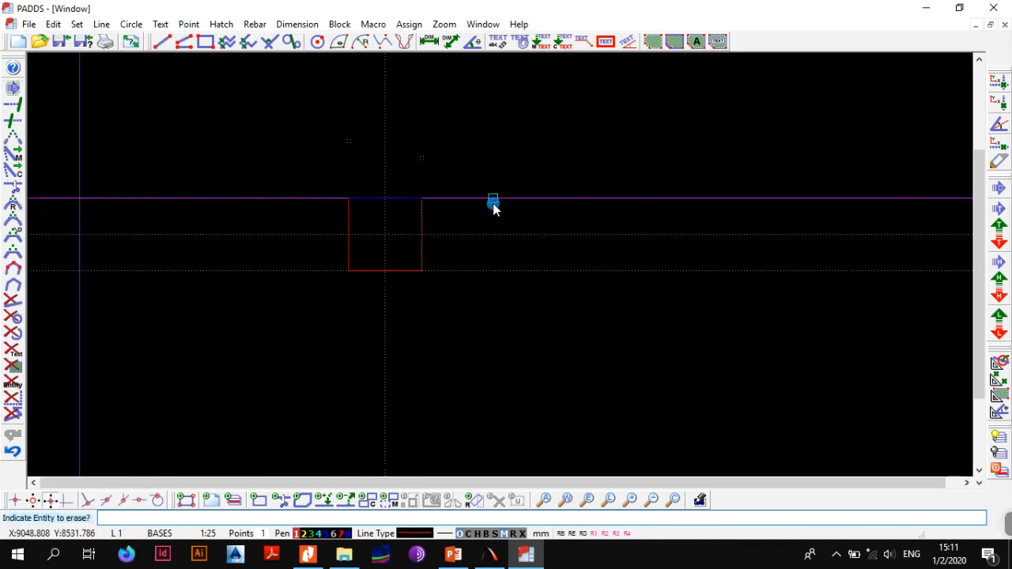
{"action": "left_click", "coordinate": [492, 198]}
{"action": "left_click", "coordinate": [485, 270]}
{"action": "key", "text": "Escape"}
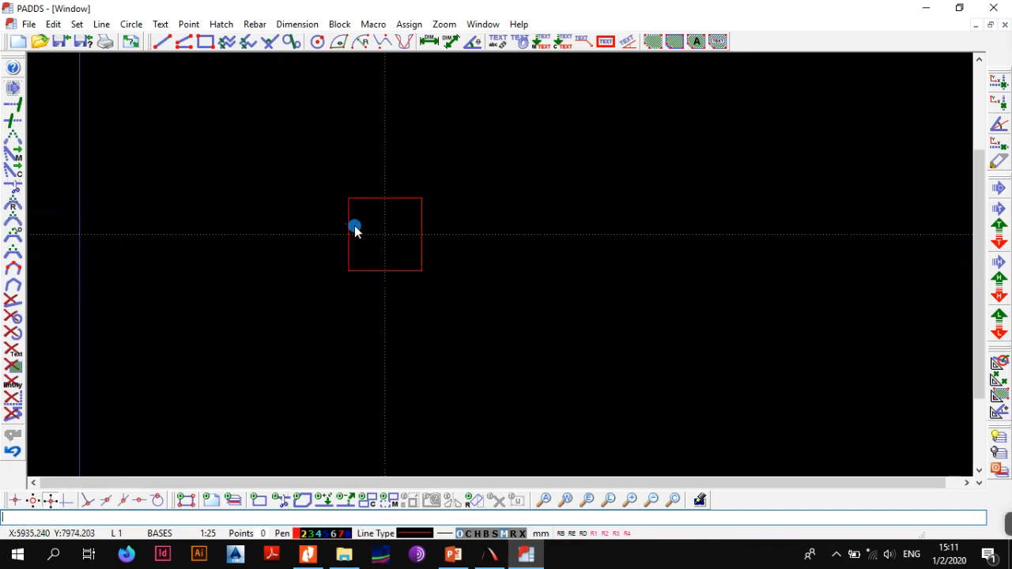
{"action": "scroll", "coordinate": [354, 224], "scroll_direction": "up", "scroll_amount": 2}
{"action": "middle_click_drag", "start_coordinate": [438, 265], "coordinate": [434, 319]}
{"action": "scroll", "coordinate": [447, 281], "scroll_direction": "up", "scroll_amount": 1}
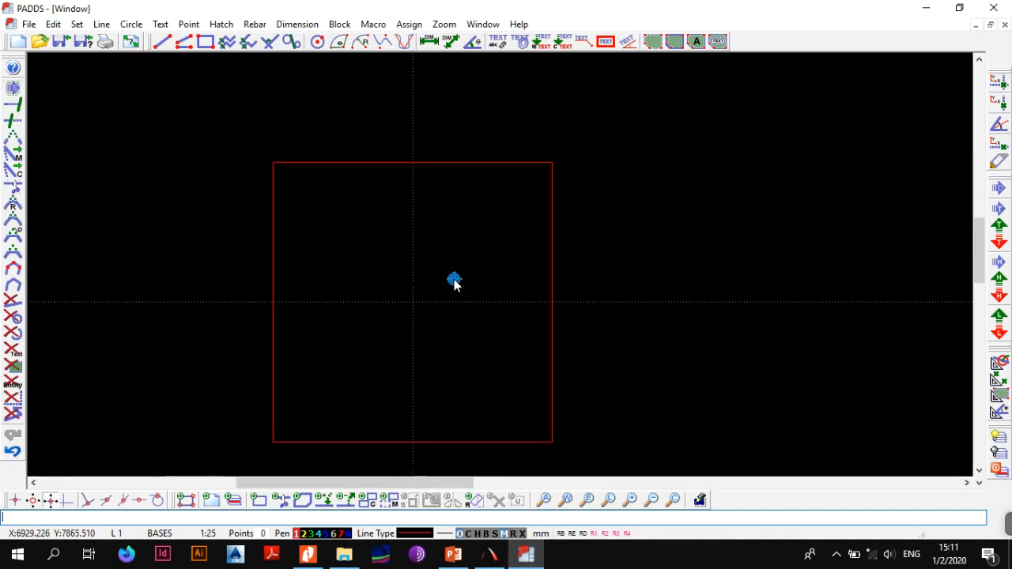
{"action": "middle_click_drag", "start_coordinate": [447, 281], "coordinate": [423, 276]}
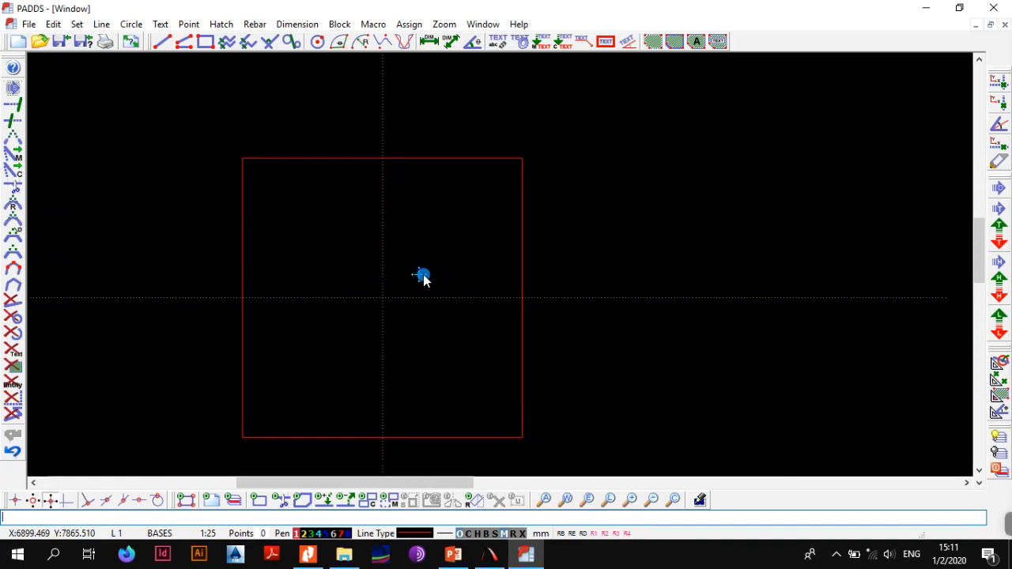
Add two construction lines parallel to the horizontal centre line, 150 mm above and 150 mm below it
{"action": "key", "text": "alt+l"}
{"action": "key", "text": "p"}
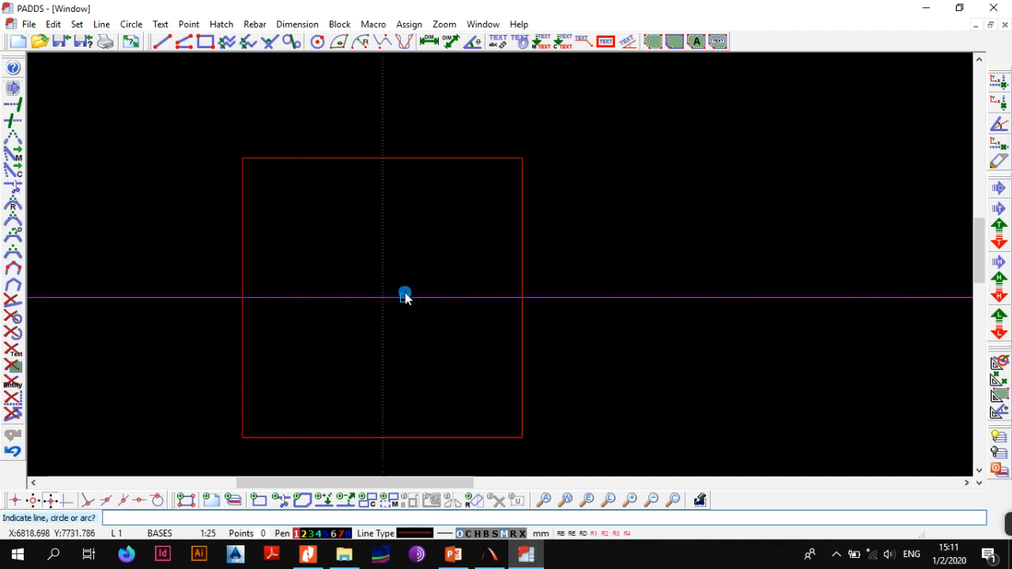
{"action": "left_click", "coordinate": [404, 297]}
{"action": "type", "text": "150"}
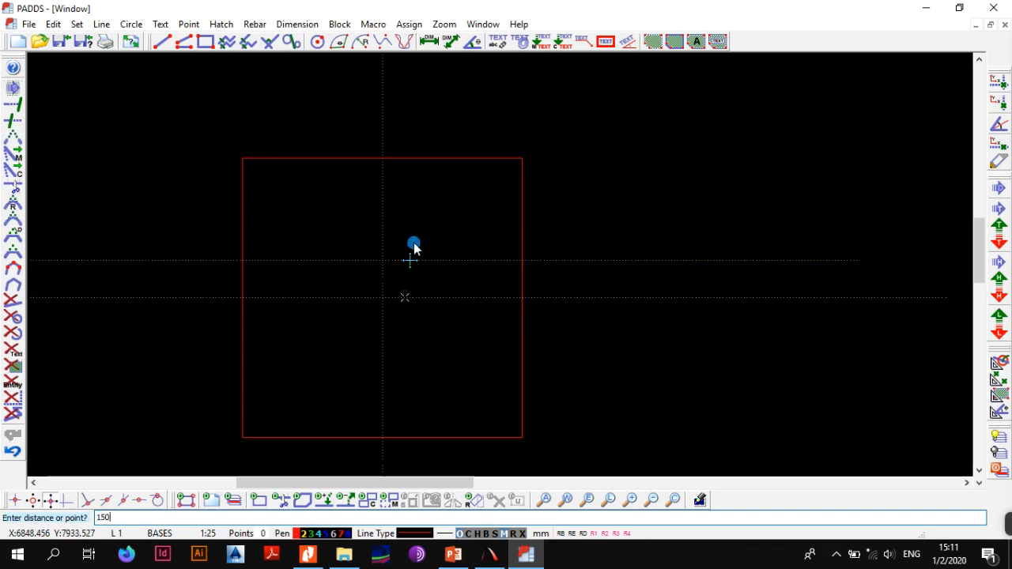
{"action": "key", "text": "Escape"}
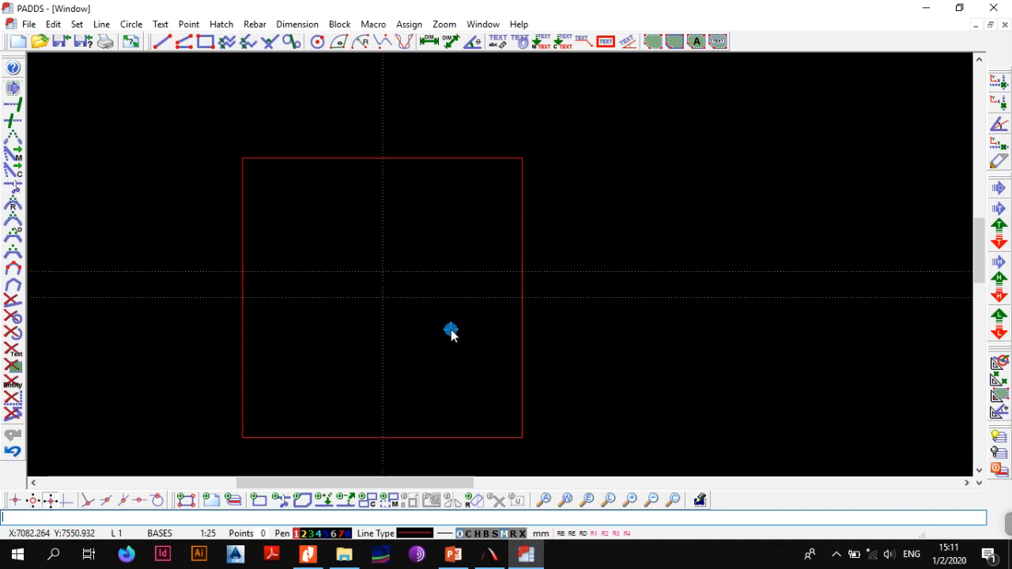
{"action": "key", "text": "alt+l"}
{"action": "key", "text": "o"}
{"action": "left_click", "coordinate": [455, 298]}
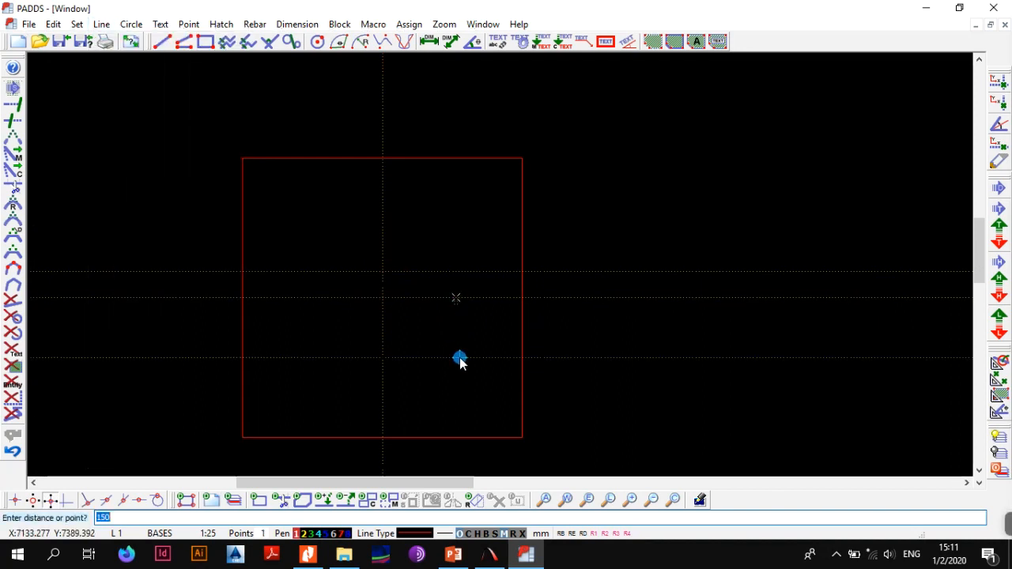
{"action": "left_click", "coordinate": [415, 328]}
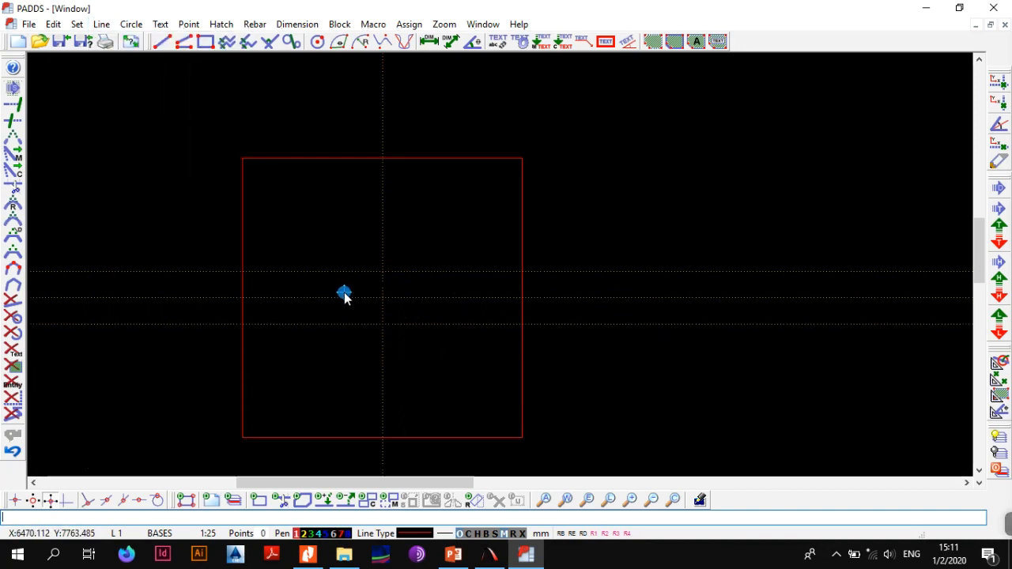
Add two construction lines parallel to the vertical centre line, 230 mm to each side of it
{"action": "key", "text": "alt+l"}
{"action": "key", "text": "o"}
{"action": "left_click", "coordinate": [379, 237]}
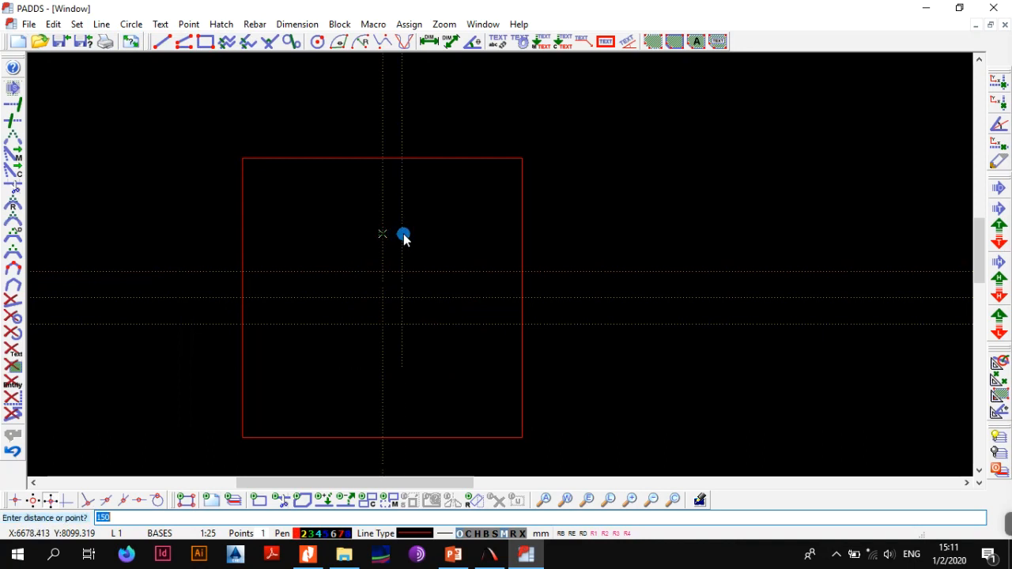
{"action": "type", "text": "230"}
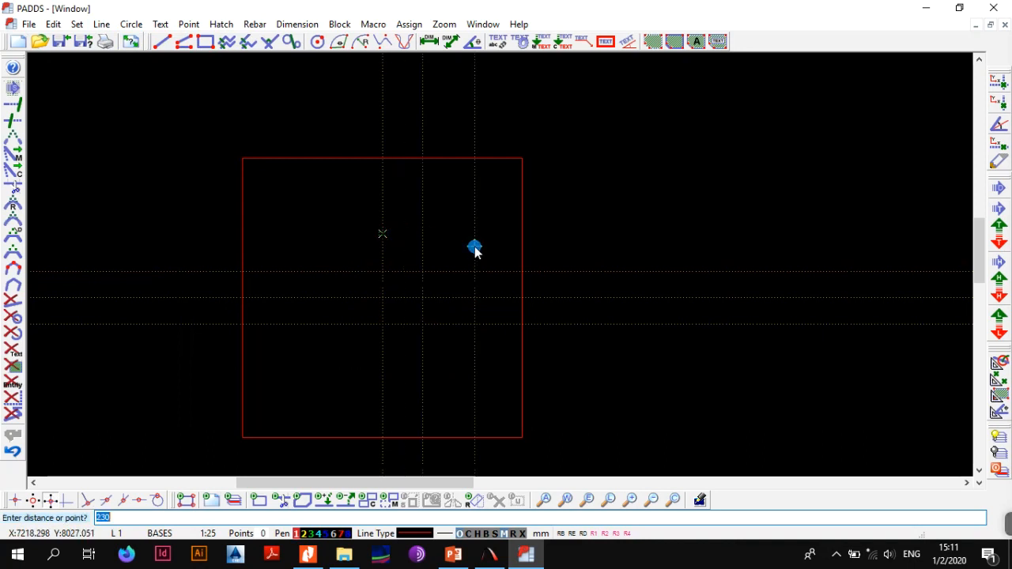
{"action": "key", "text": "Return"}
{"action": "key", "text": "alt+l"}
{"action": "key", "text": "o"}
{"action": "left_click", "coordinate": [378, 230]}
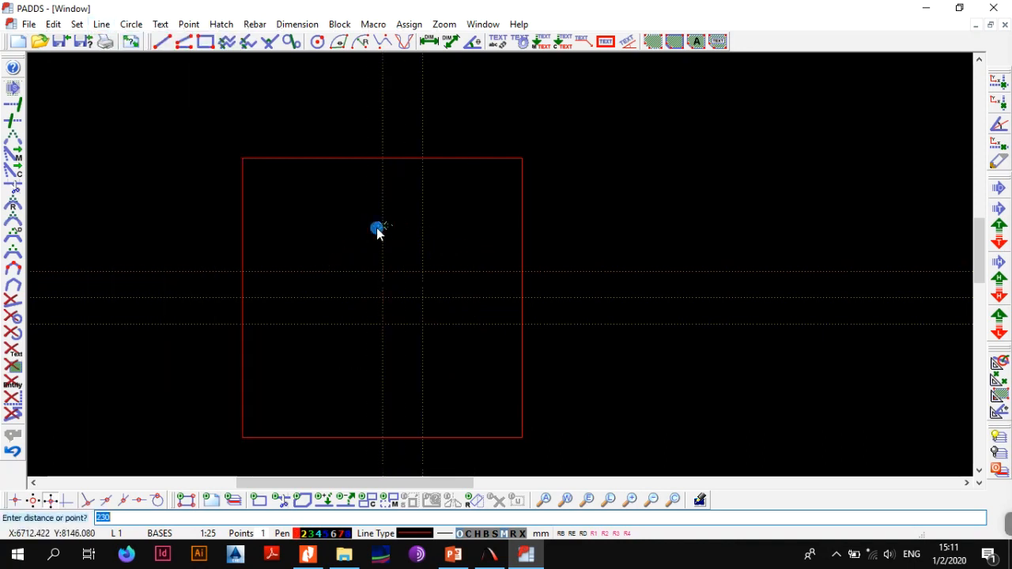
{"action": "key", "text": "Return"}
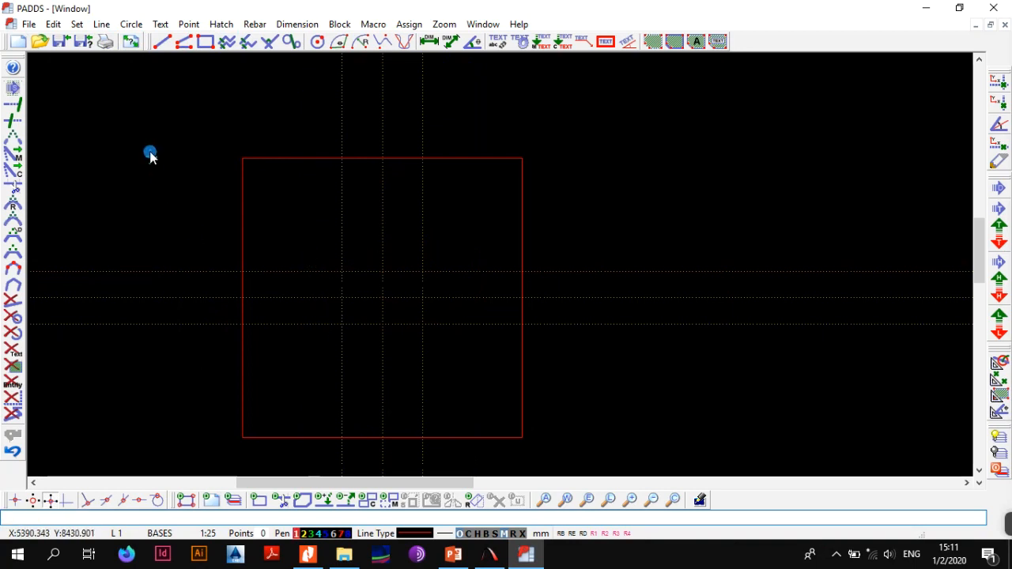
Draw a 460 by 300 mm box between opposite intersections of the offset construction lines at the square's centre
{"action": "left_click", "coordinate": [206, 43]}
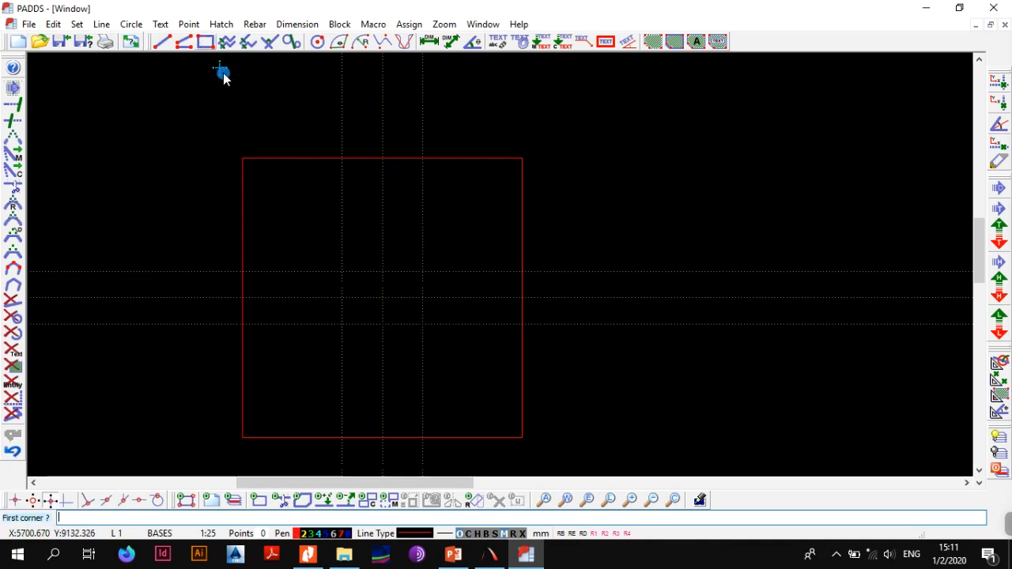
{"action": "left_click", "coordinate": [346, 276]}
{"action": "left_click", "coordinate": [421, 325]}
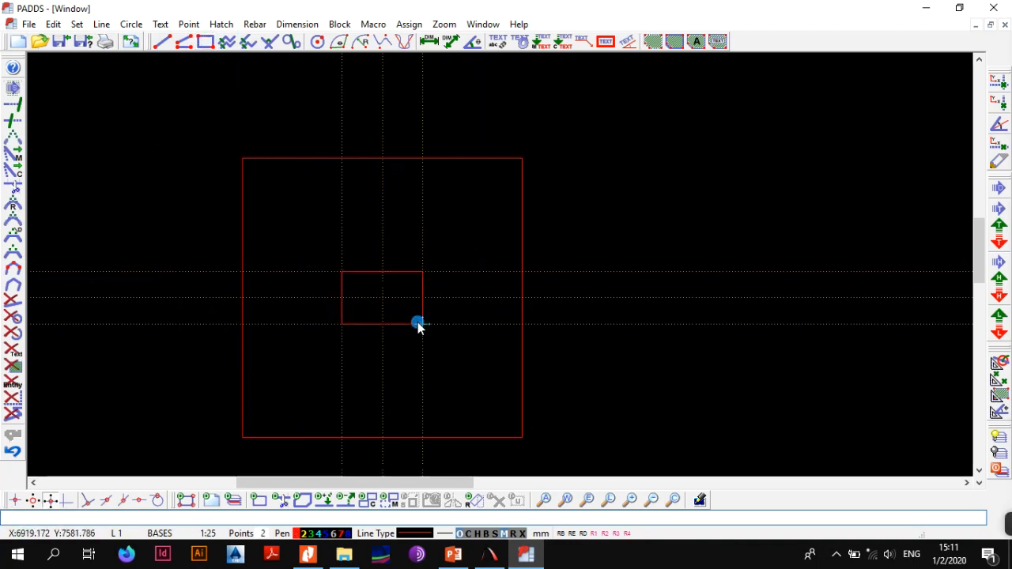
{"action": "key", "text": "F1"}
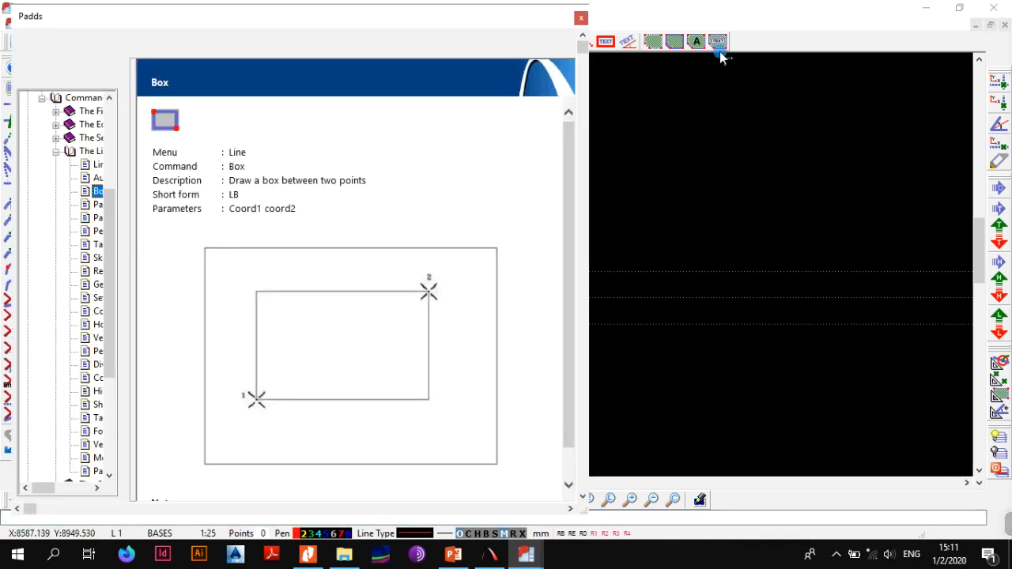
{"action": "left_click", "coordinate": [582, 16]}
Erase all six construction lines, leaving only the square base and the inner rectangle
{"action": "scroll", "coordinate": [407, 243], "scroll_direction": "down", "scroll_amount": 1}
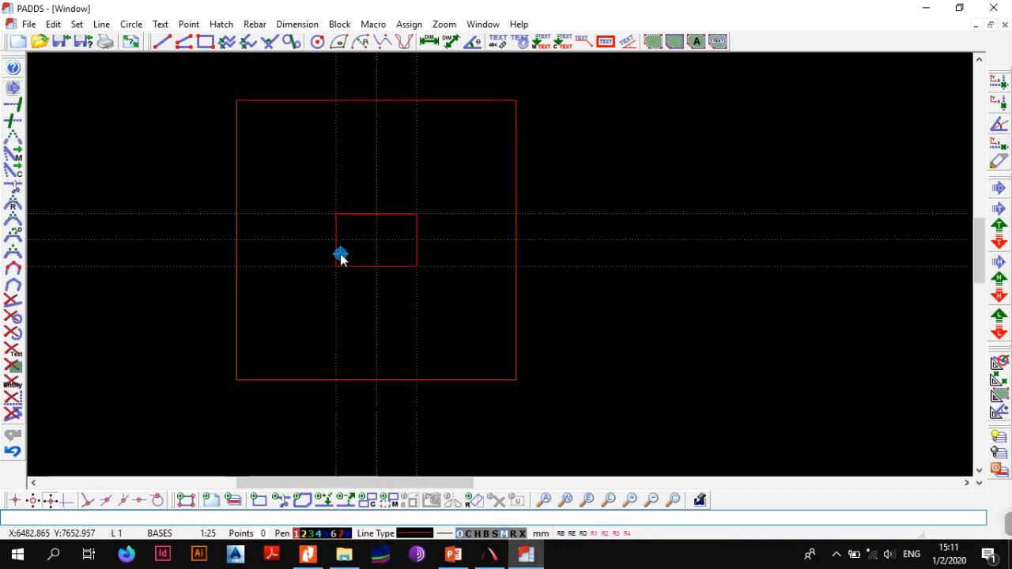
{"action": "scroll", "coordinate": [341, 257], "scroll_direction": "down", "scroll_amount": 1}
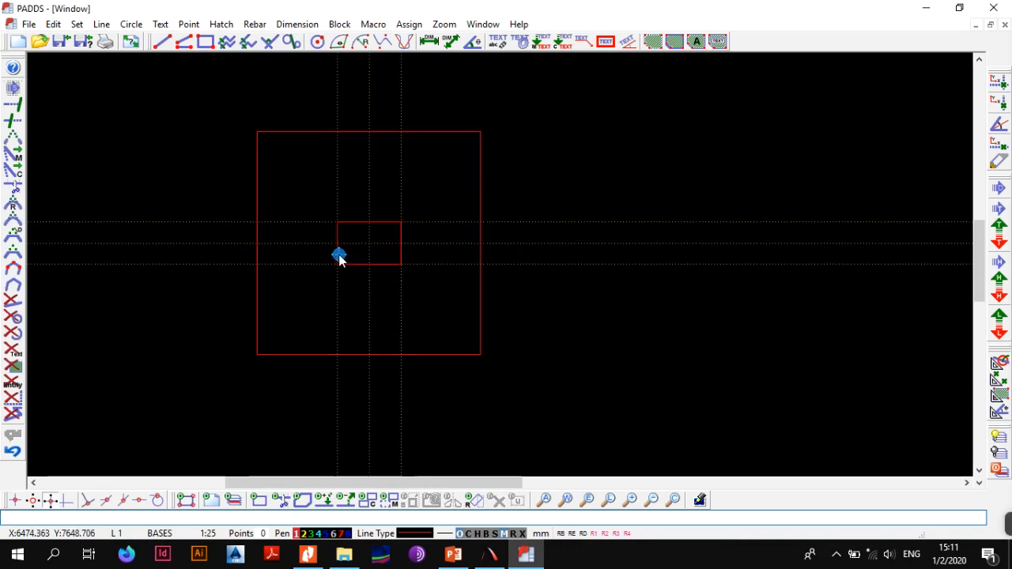
{"action": "key", "text": "alt+e"}
{"action": "key", "text": "e"}
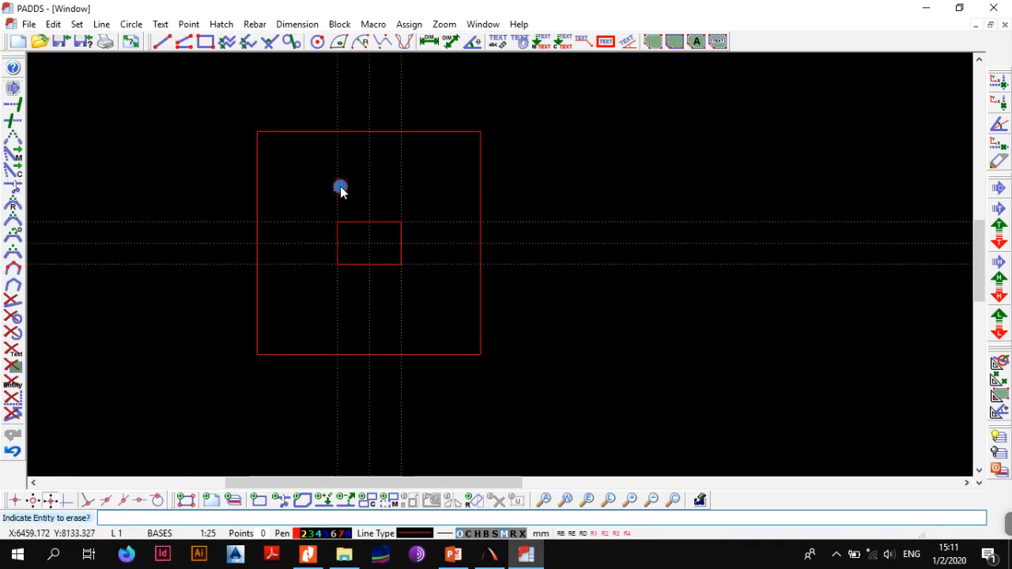
{"action": "left_click", "coordinate": [337, 186]}
{"action": "left_click", "coordinate": [369, 180]}
{"action": "left_click", "coordinate": [401, 177]}
{"action": "left_click", "coordinate": [419, 221]}
{"action": "left_click", "coordinate": [424, 244]}
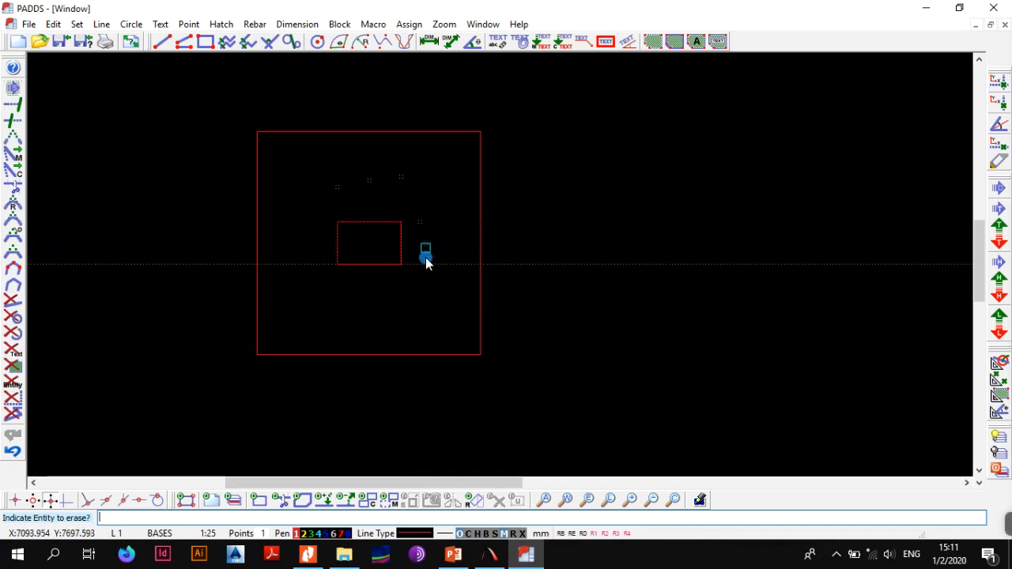
{"action": "left_click", "coordinate": [425, 263]}
{"action": "key", "text": "Escape"}
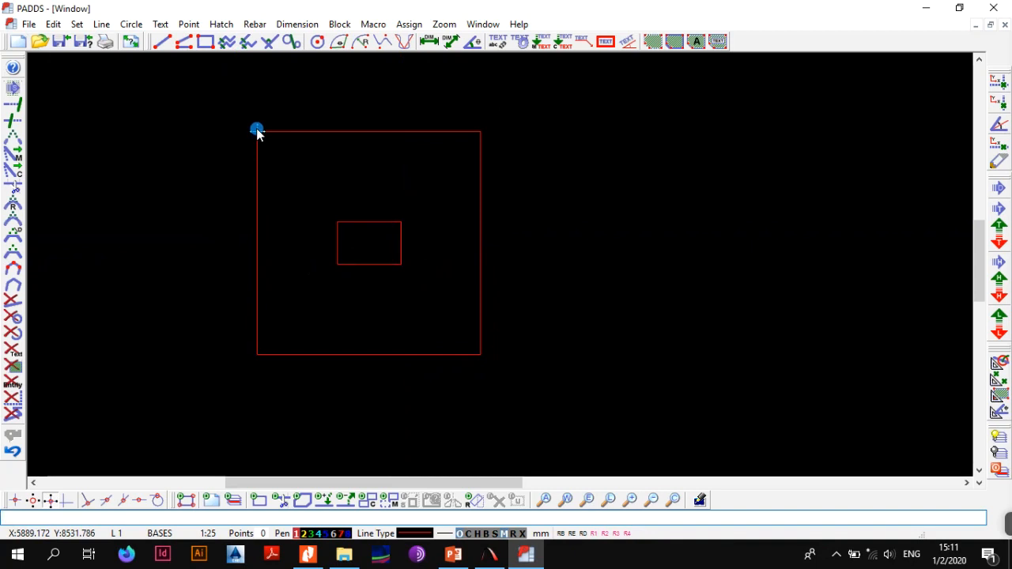
Start a rebar bar with mark 01, 'Y' type steel and its size reduced by the 50 mm cover
{"action": "left_click", "coordinate": [255, 24]}
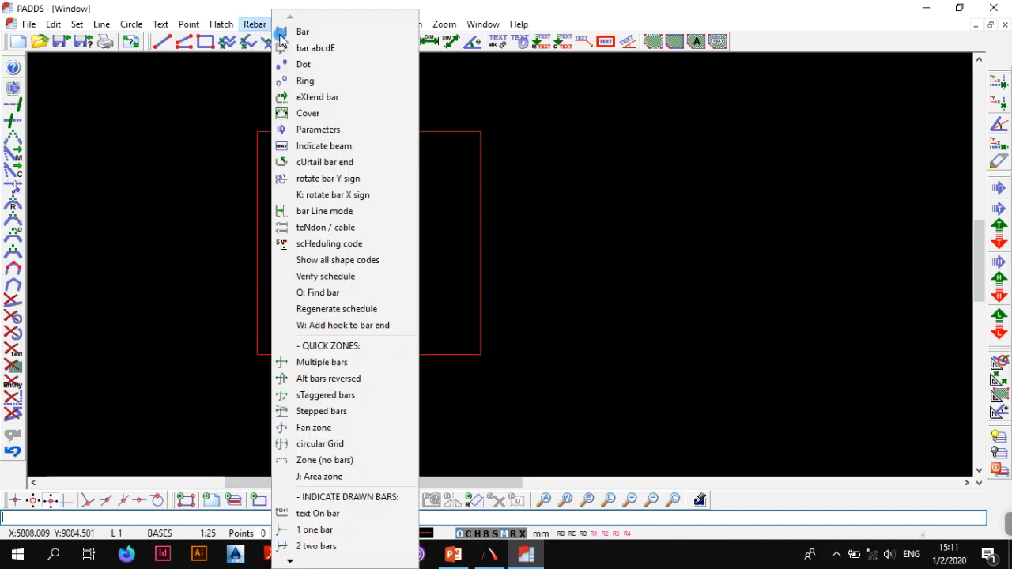
{"action": "left_click", "coordinate": [304, 33]}
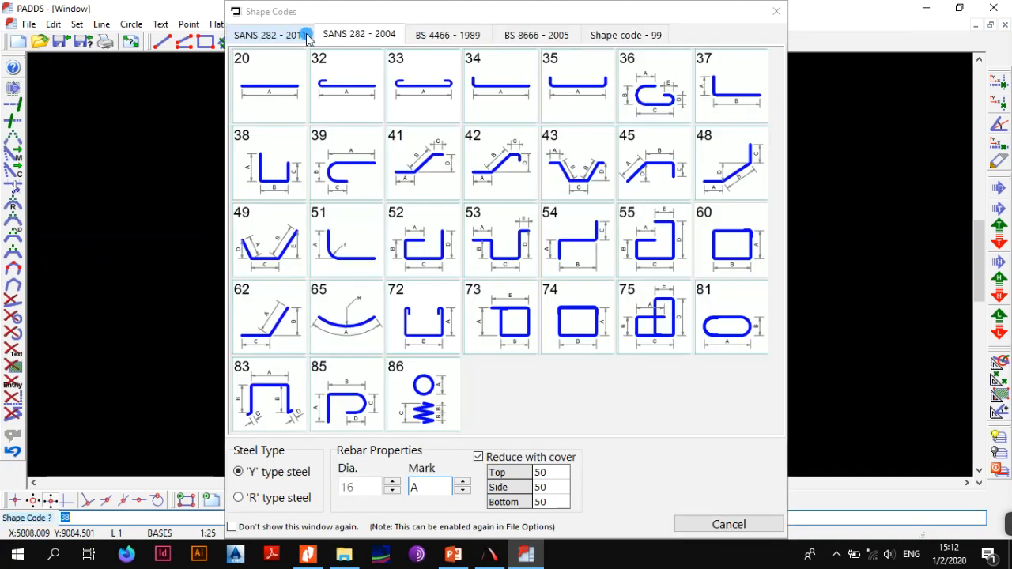
{"action": "left_click_drag", "start_coordinate": [420, 489], "coordinate": [406, 488]}
{"action": "type", "text": "01"}
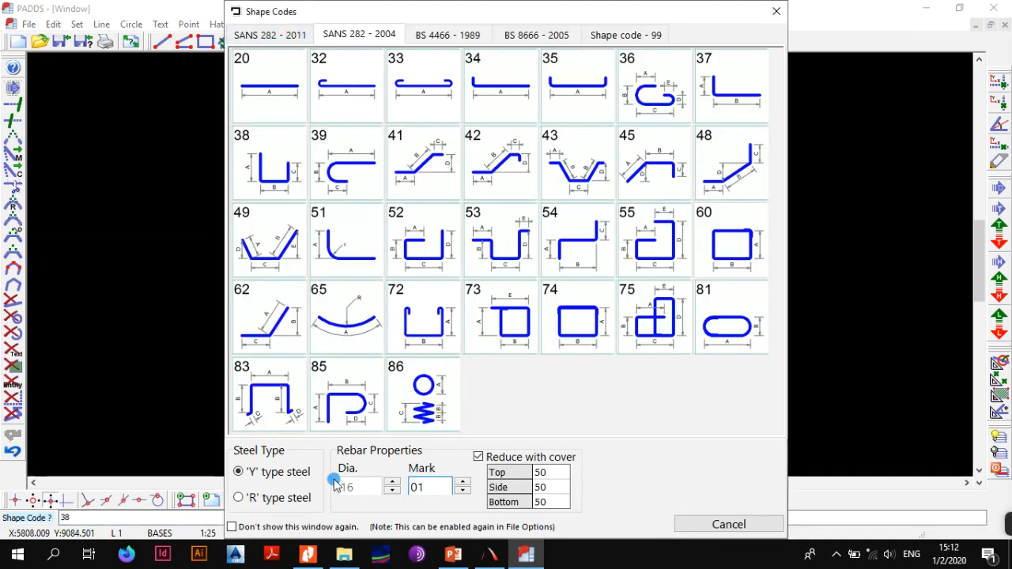
{"action": "left_click", "coordinate": [267, 497]}
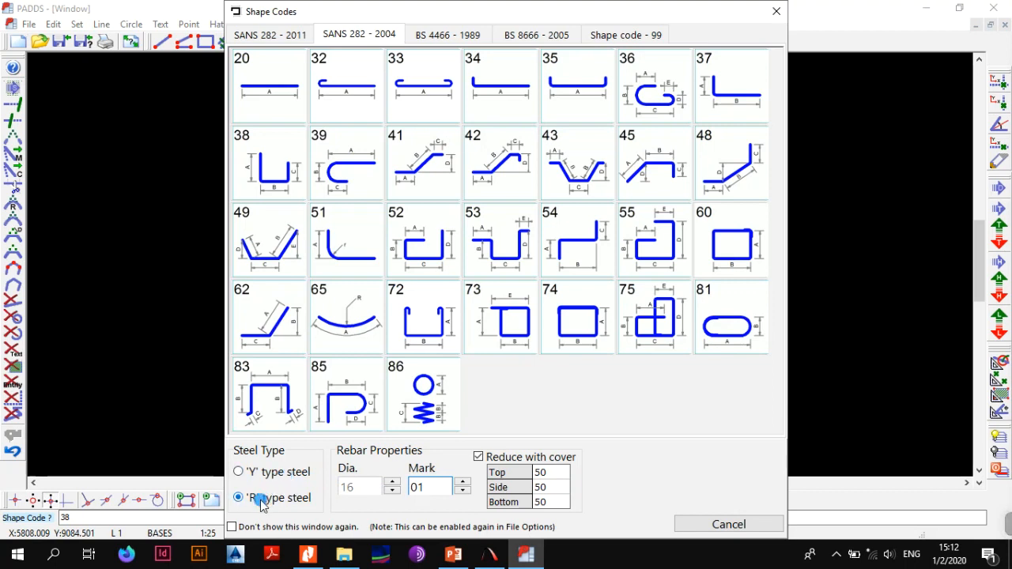
{"action": "left_click", "coordinate": [263, 474]}
{"action": "left_click", "coordinate": [436, 487]}
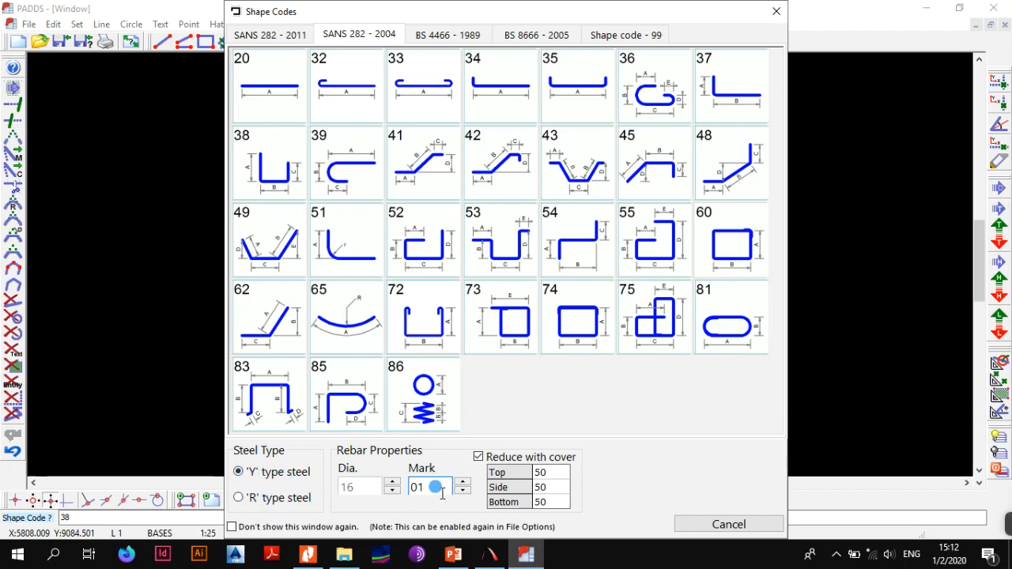
{"action": "left_click", "coordinate": [392, 487]}
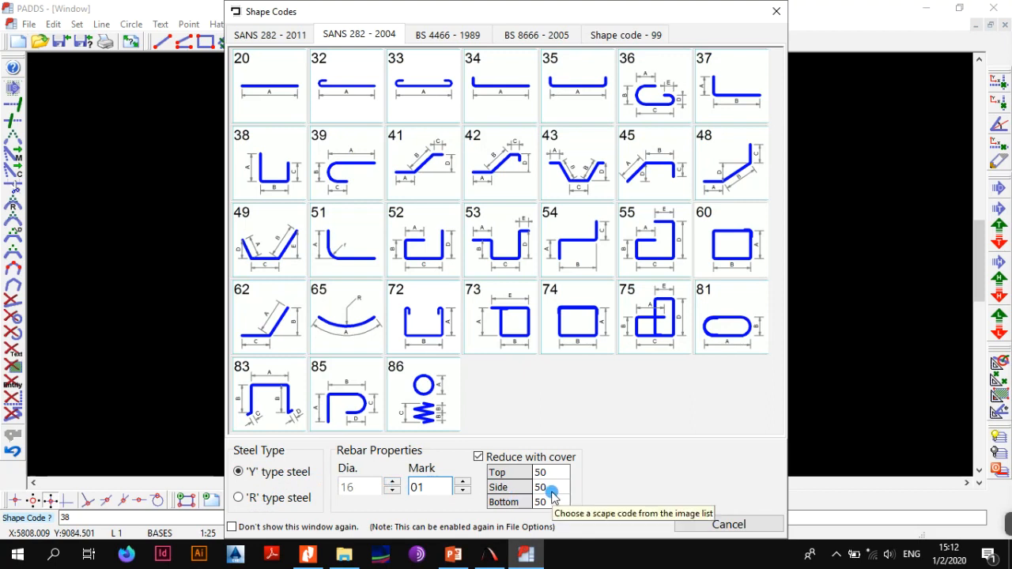
{"action": "left_click", "coordinate": [478, 459]}
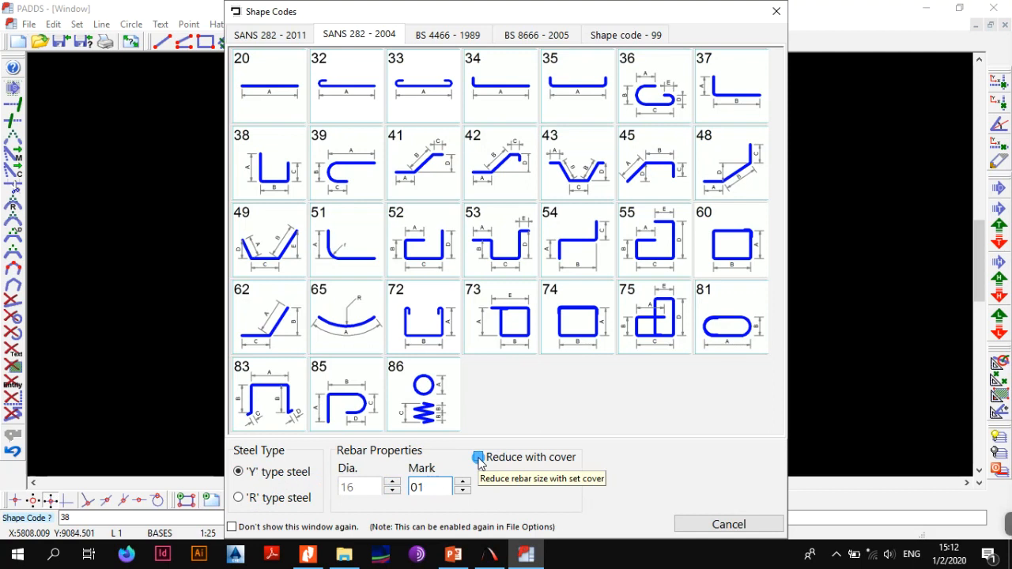
{"action": "left_click", "coordinate": [478, 458]}
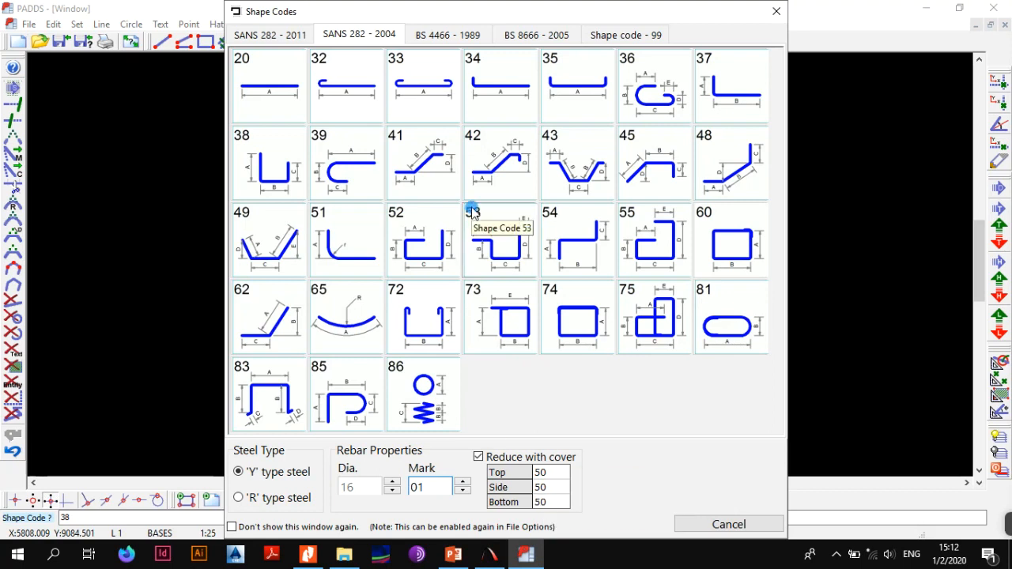
Place a SANS 282 - 2011 shape code 38 bar along the square's right edge between its corners, with legs about 230 and 120 mm
{"action": "left_click", "coordinate": [274, 34]}
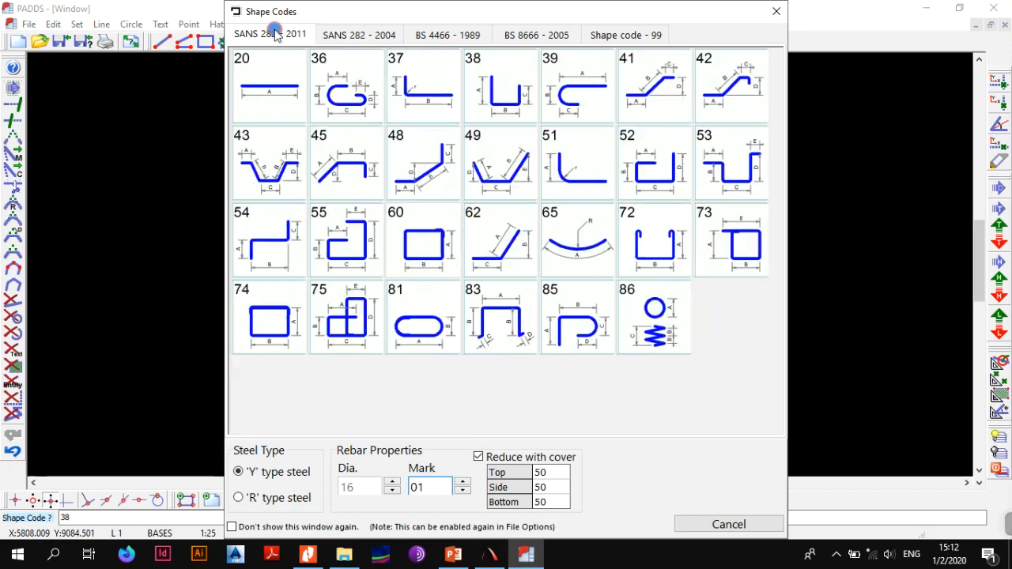
{"action": "left_click", "coordinate": [504, 94]}
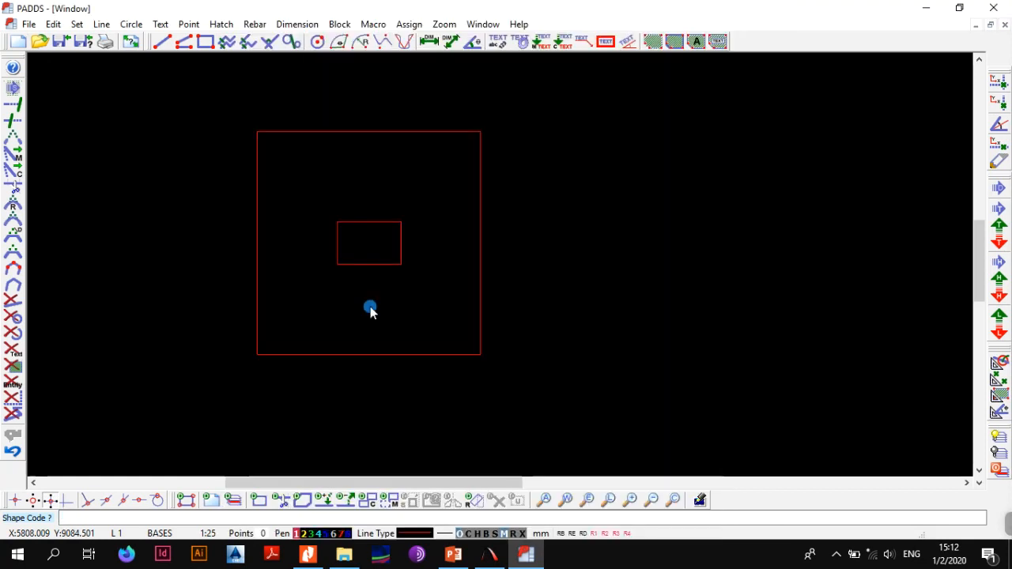
{"action": "left_click", "coordinate": [480, 132]}
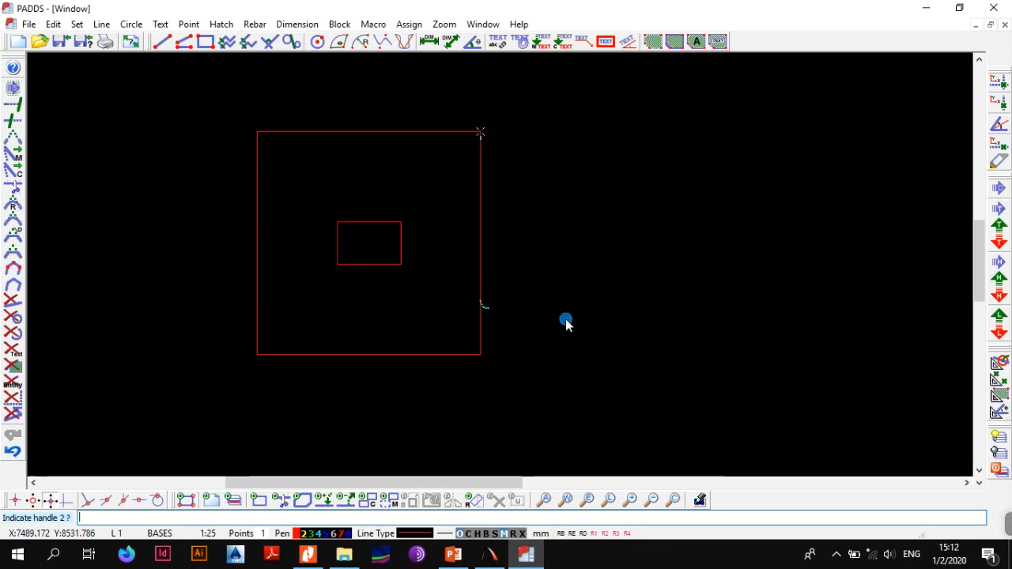
{"action": "left_click", "coordinate": [480, 354]}
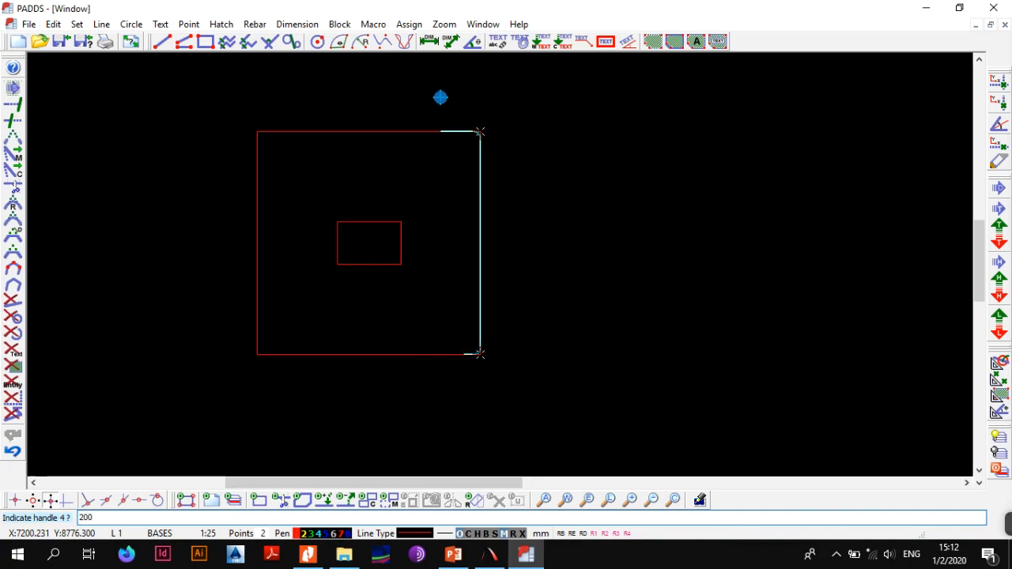
{"action": "key", "text": "Return"}
Set dimensions A and C of the vertical mark 01 bar to 200 mm each in its entity info
{"action": "scroll", "coordinate": [452, 257], "scroll_direction": "up", "scroll_amount": 1}
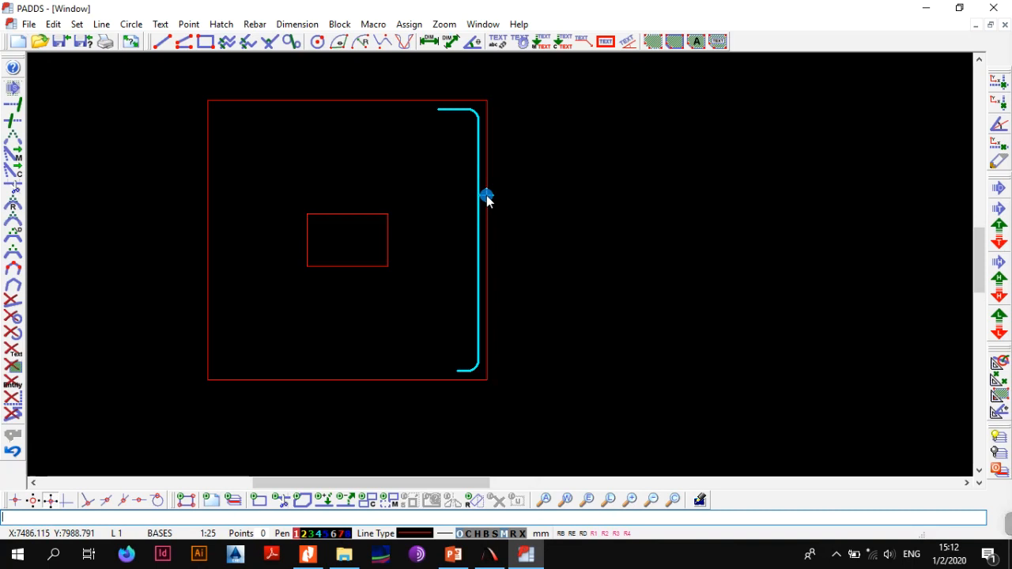
{"action": "key", "text": "alt+e"}
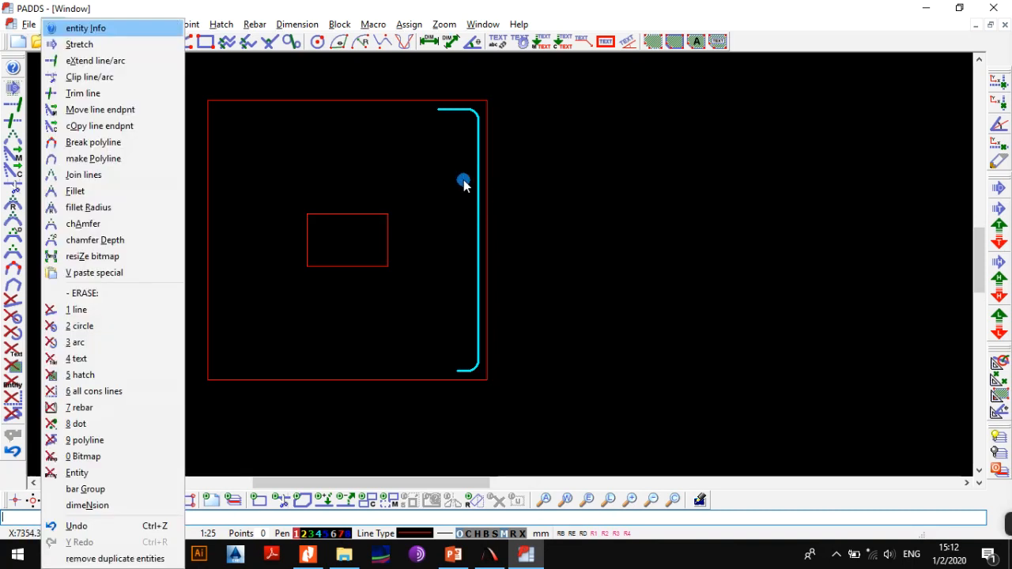
{"action": "key", "text": "i"}
{"action": "left_click", "coordinate": [53, 23]}
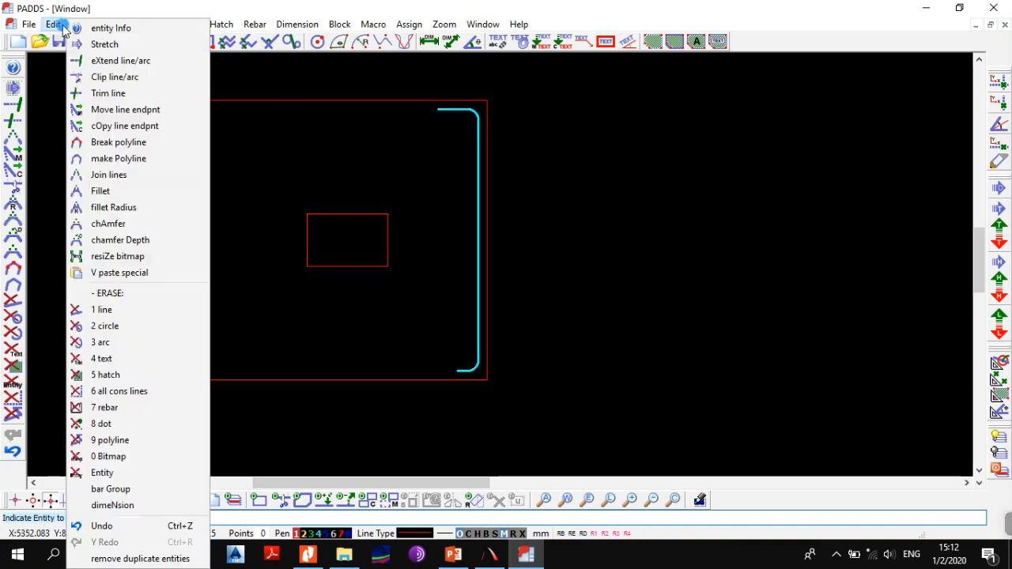
{"action": "left_click", "coordinate": [101, 30]}
{"action": "left_click", "coordinate": [475, 151]}
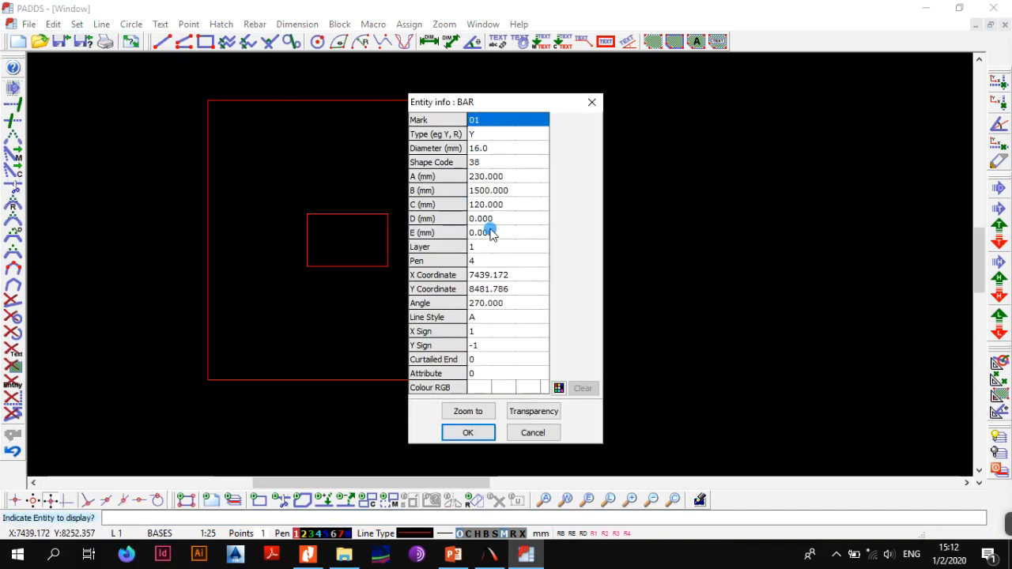
{"action": "left_click", "coordinate": [495, 204]}
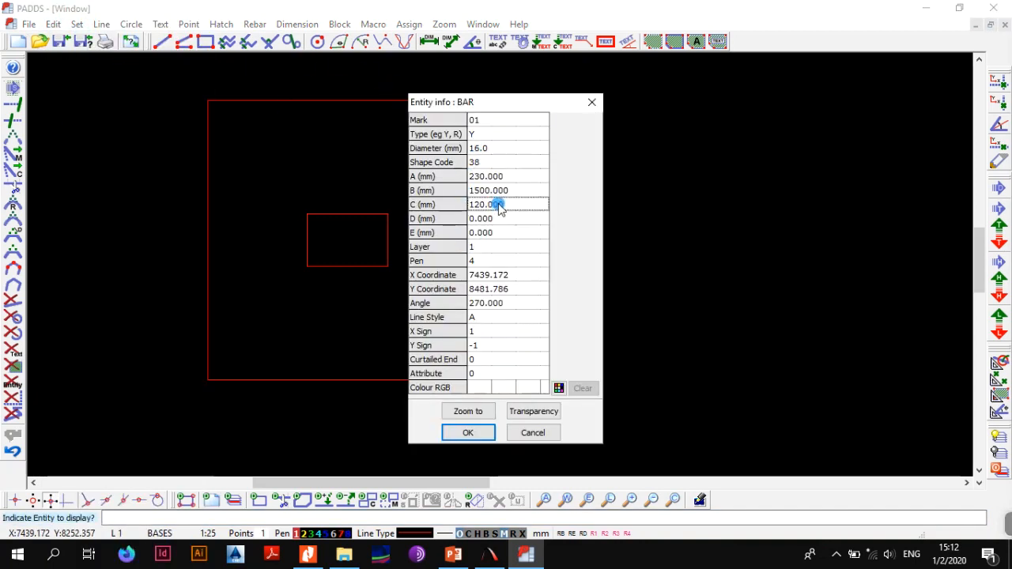
{"action": "double_click", "coordinate": [499, 205]}
{"action": "type", "text": "2"}
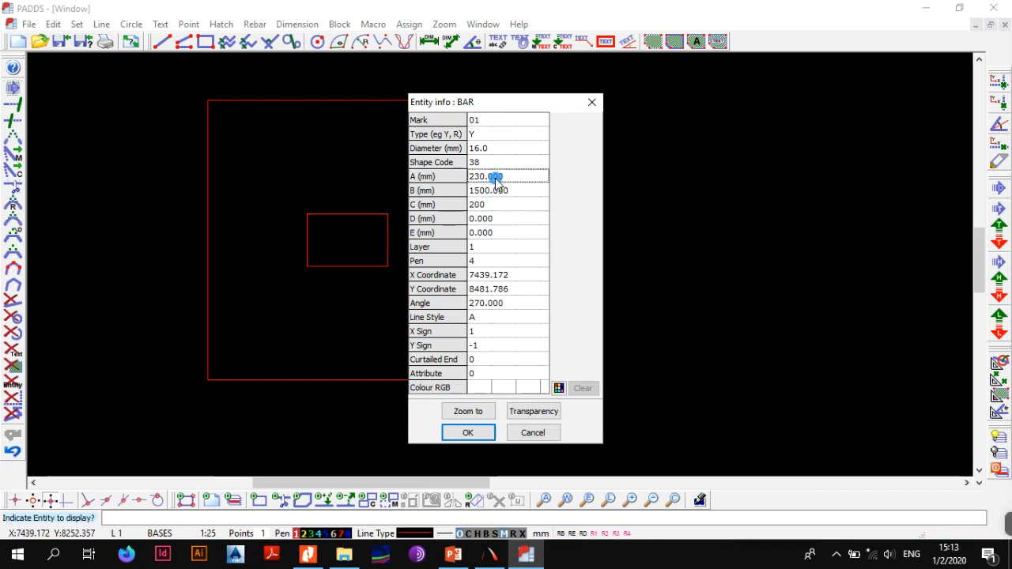
{"action": "double_click", "coordinate": [495, 178]}
{"action": "type", "text": "200"}
{"action": "left_click", "coordinate": [467, 432]}
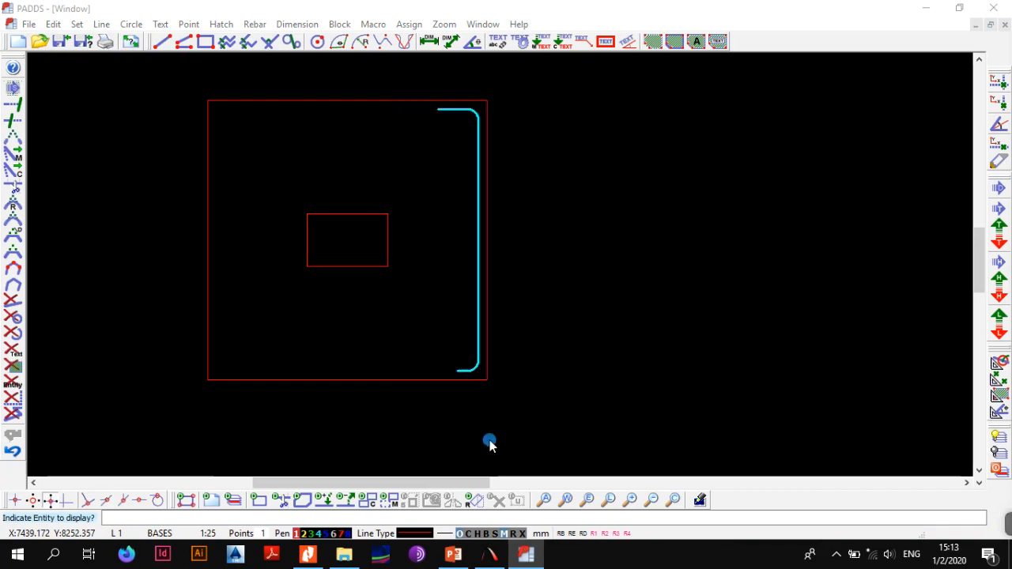
Place a mark 02 'Y' type shape code 38 bar along the square's bottom edge between its corners, reduced by the 50 mm cover
{"action": "scroll", "coordinate": [496, 263], "scroll_direction": "down", "scroll_amount": 1}
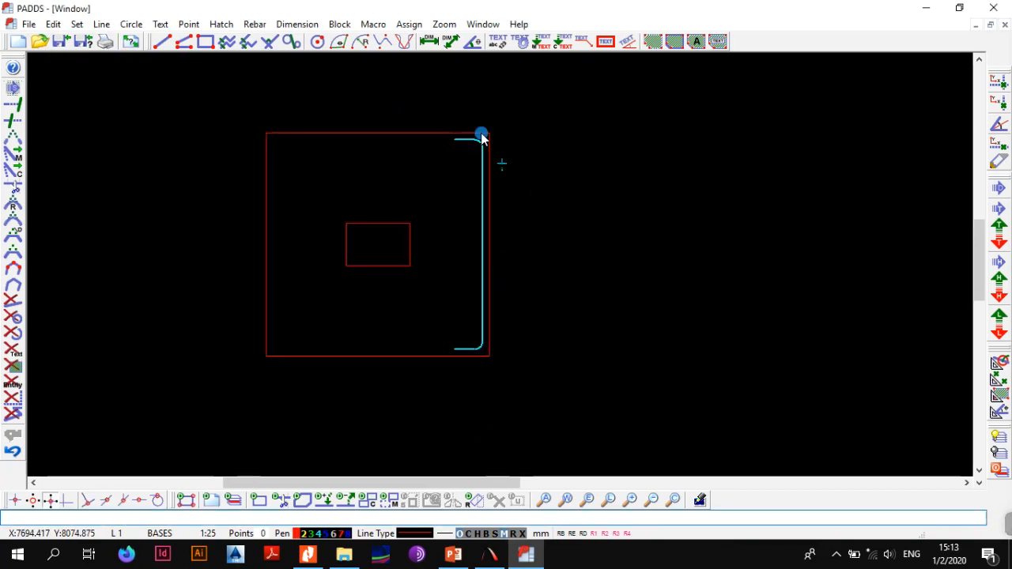
{"action": "left_click", "coordinate": [263, 24]}
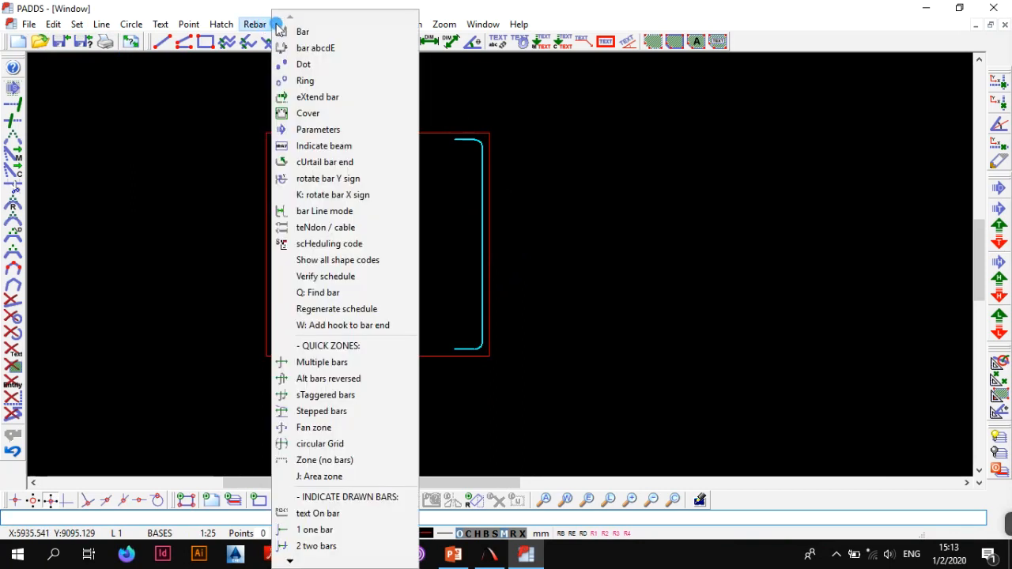
{"action": "left_click", "coordinate": [286, 32]}
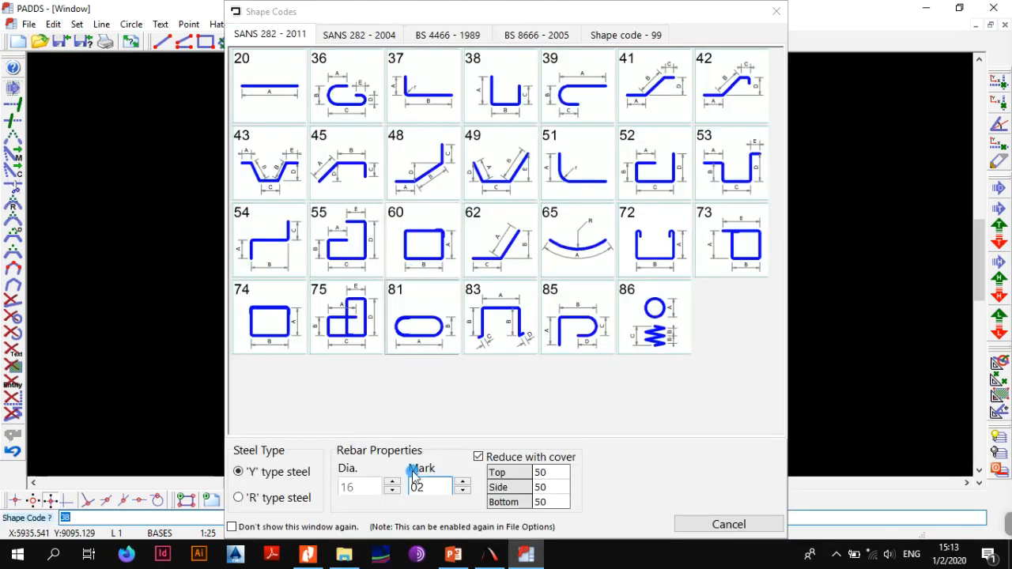
{"action": "left_click", "coordinate": [437, 496]}
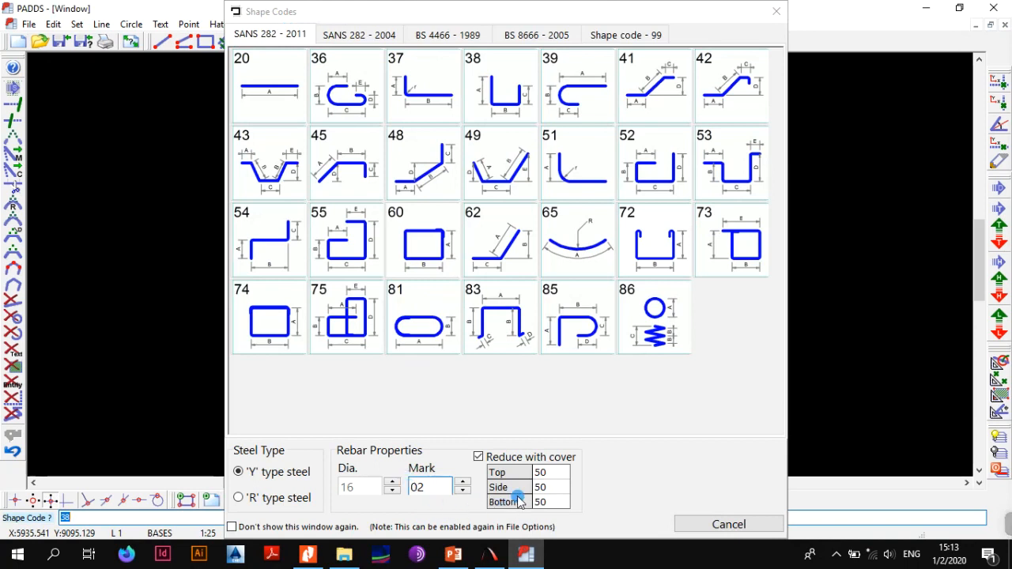
{"action": "left_click", "coordinate": [498, 96]}
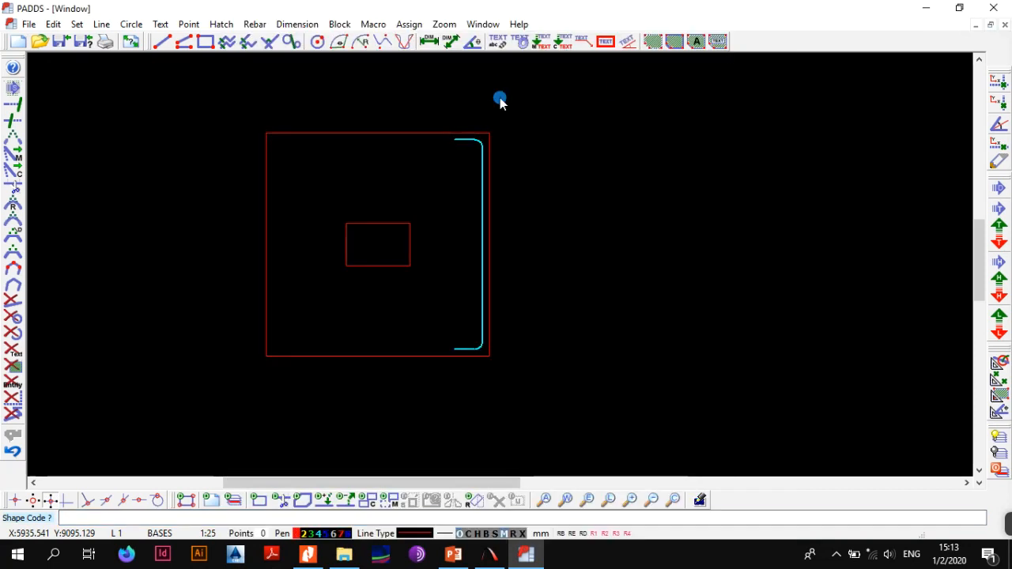
{"action": "left_click", "coordinate": [267, 355]}
{"action": "left_click", "coordinate": [487, 354]}
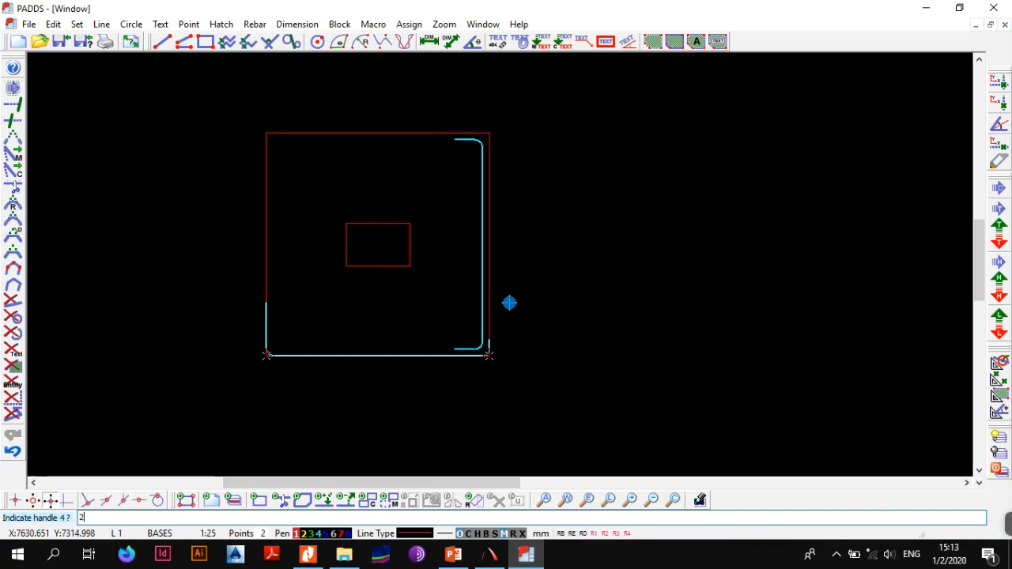
{"action": "key", "text": "Return"}
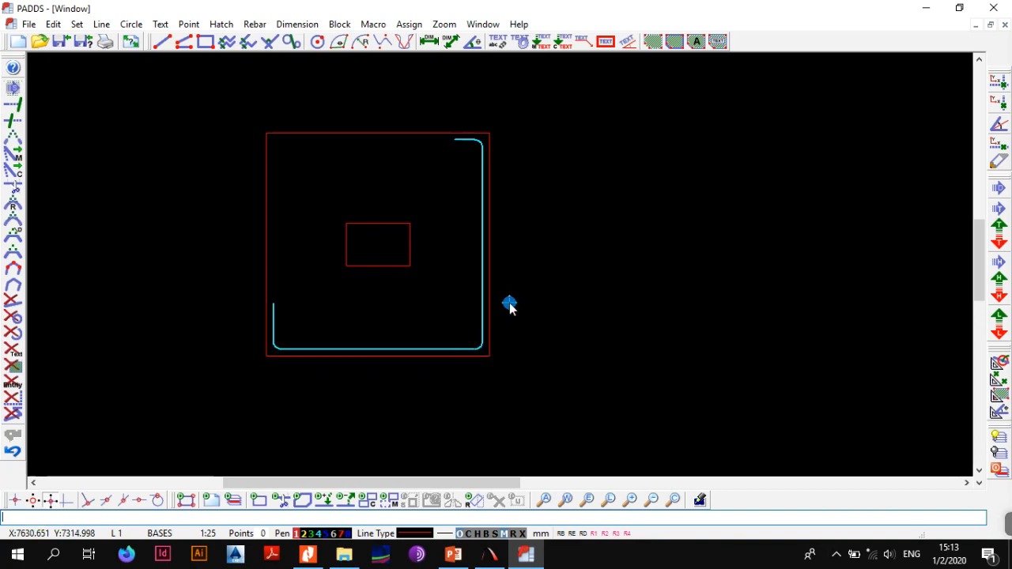
Set dimensions A and C of the horizontal mark 02 bar to 200 mm each in its entity info
{"action": "key", "text": "alt+e"}
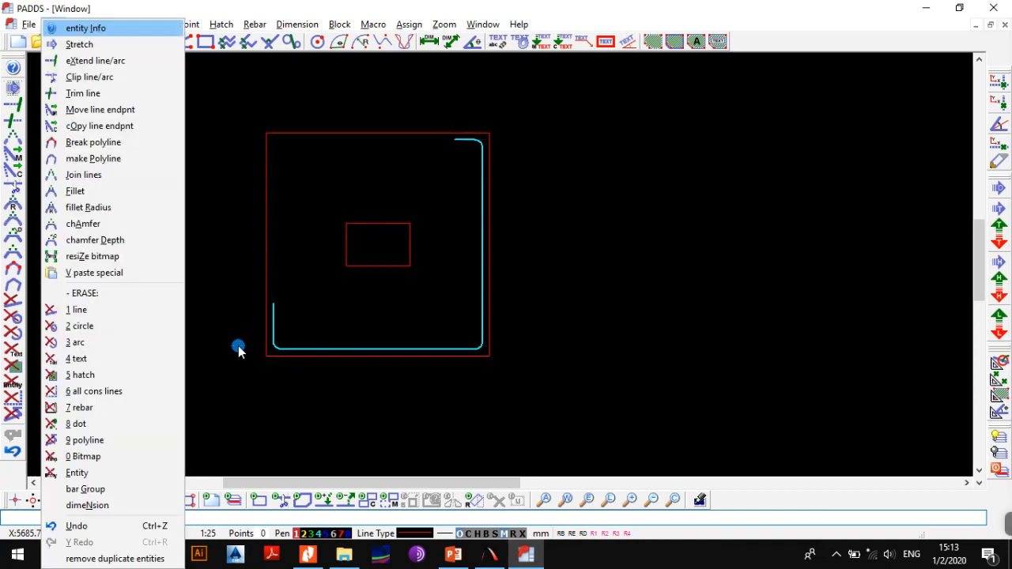
{"action": "left_click", "coordinate": [83, 95]}
{"action": "left_click", "coordinate": [53, 24]}
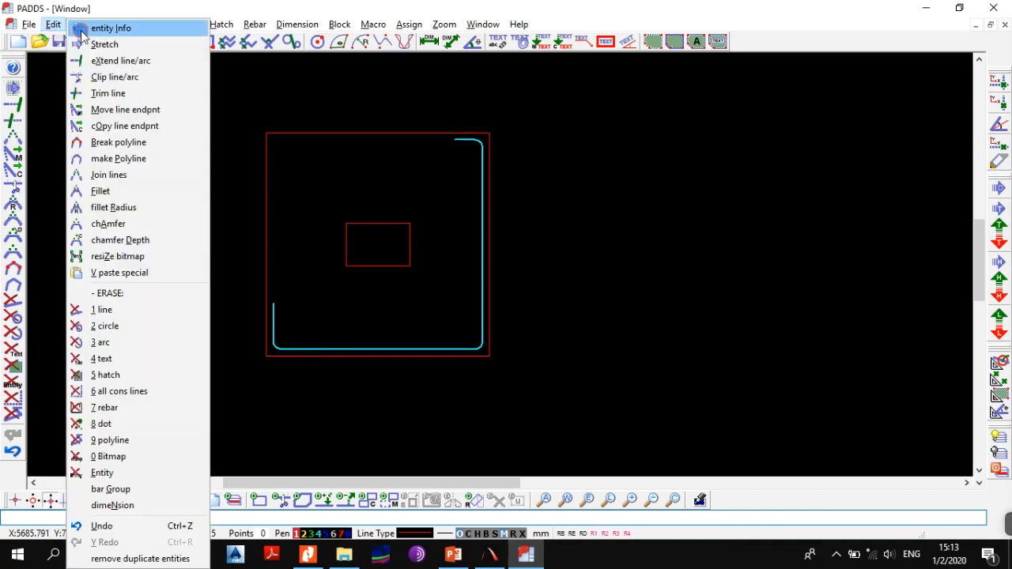
{"action": "left_click", "coordinate": [82, 33]}
{"action": "left_click", "coordinate": [278, 321]}
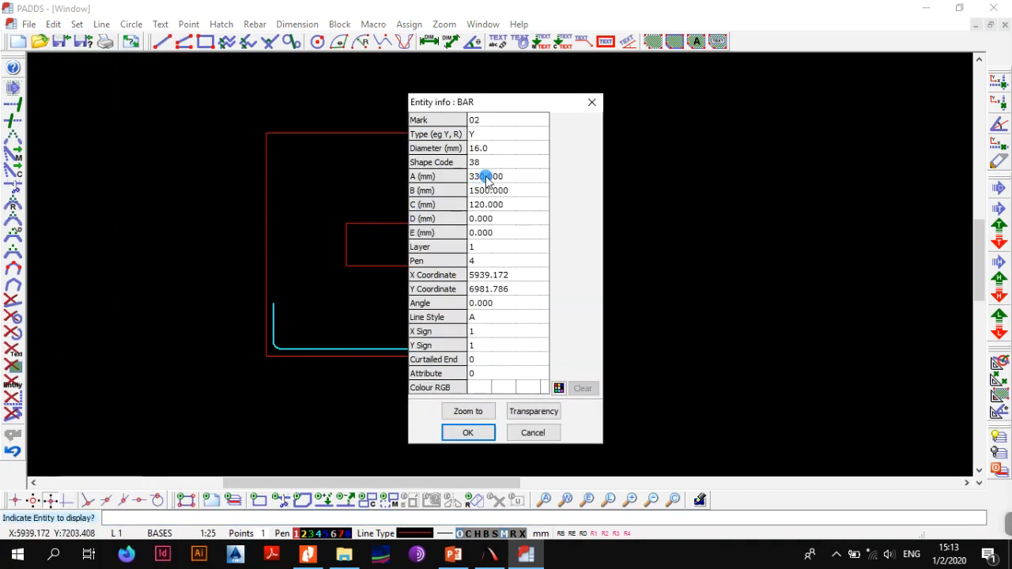
{"action": "double_click", "coordinate": [486, 177]}
{"action": "type", "text": "2"}
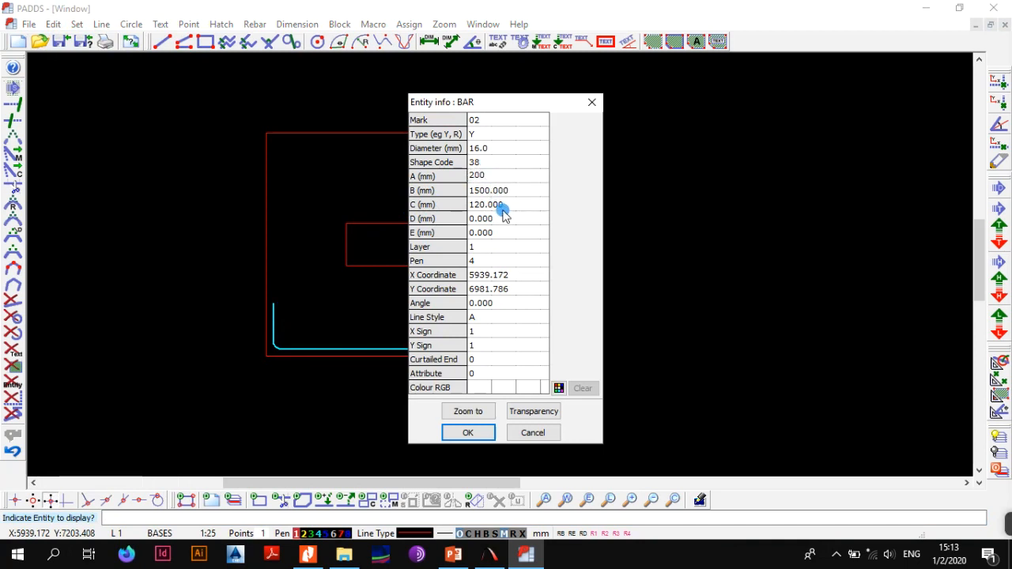
{"action": "double_click", "coordinate": [498, 205]}
{"action": "type", "text": "2"}
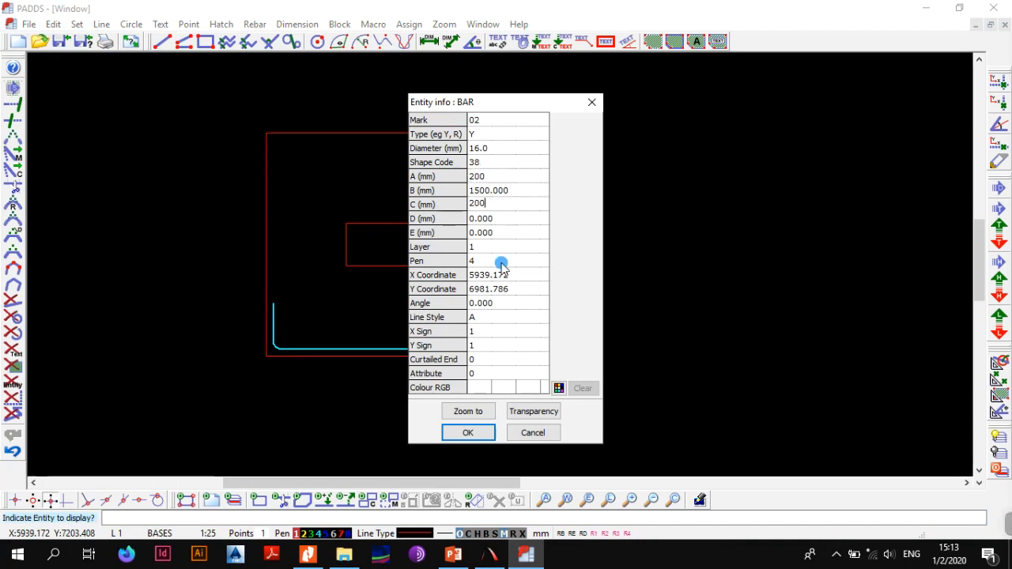
{"action": "left_click", "coordinate": [467, 433]}
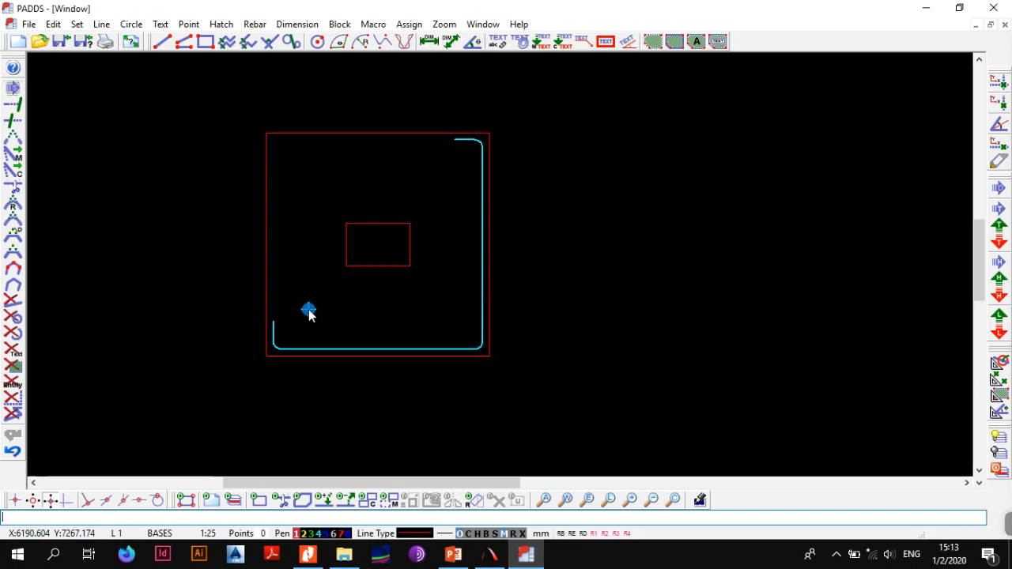
Define the vertical bar as a block, move it inward from the square's right edge and release the block
{"action": "left_click", "coordinate": [344, 24]}
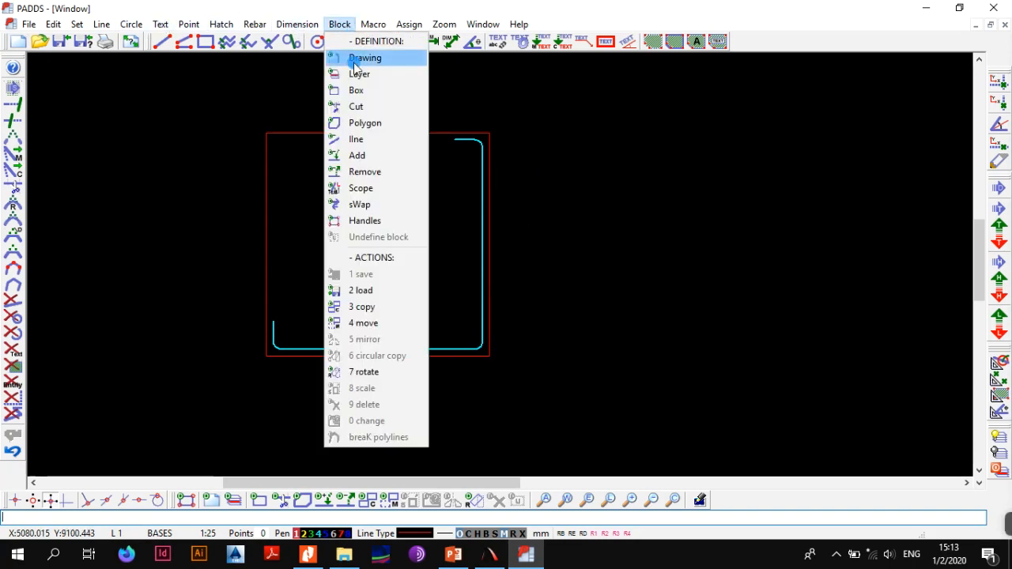
{"action": "left_click", "coordinate": [378, 157]}
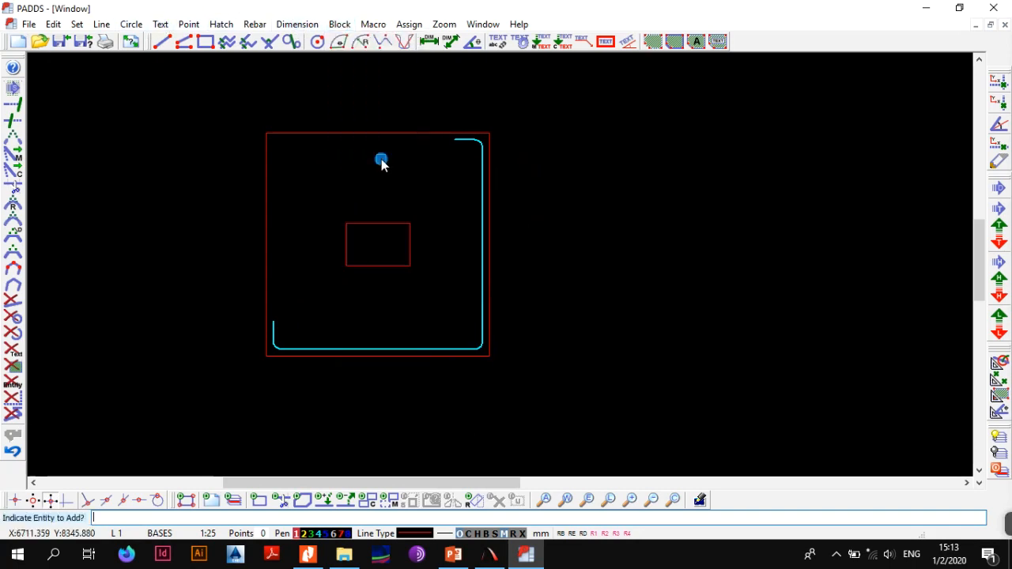
{"action": "left_click", "coordinate": [473, 182]}
{"action": "left_click", "coordinate": [341, 25]}
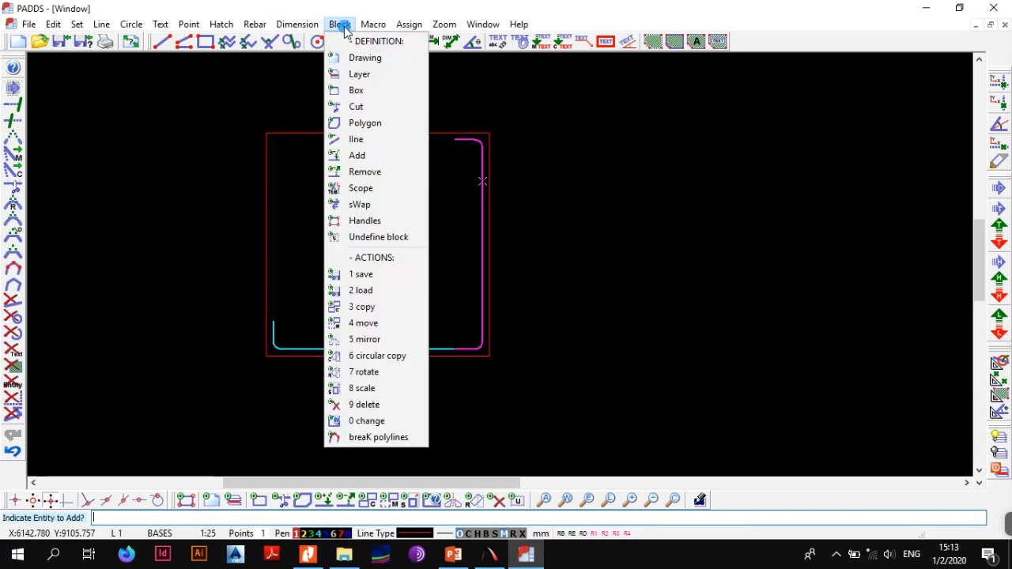
{"action": "left_click", "coordinate": [375, 324]}
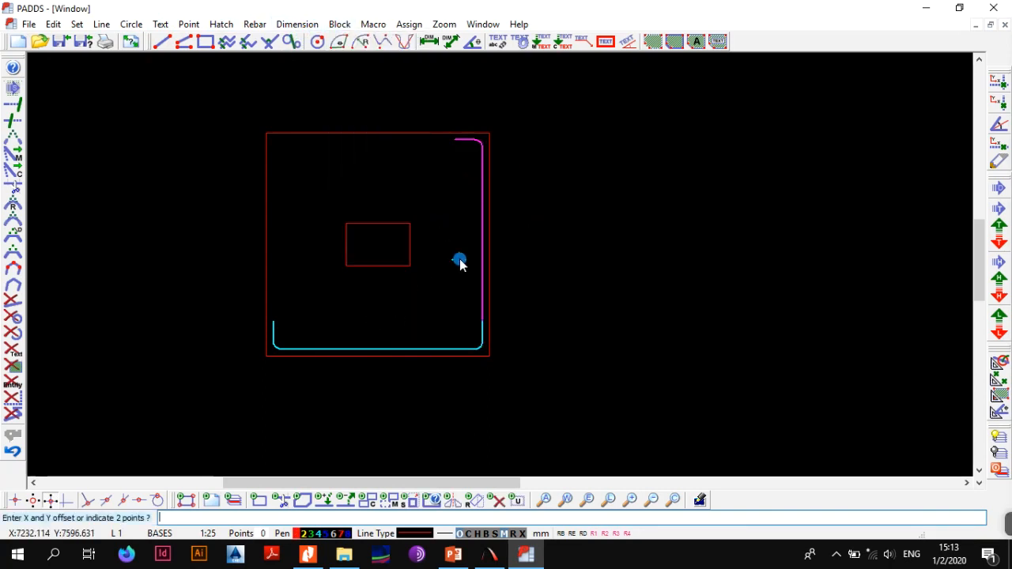
{"action": "left_click", "coordinate": [482, 235]}
{"action": "left_click", "coordinate": [456, 234]}
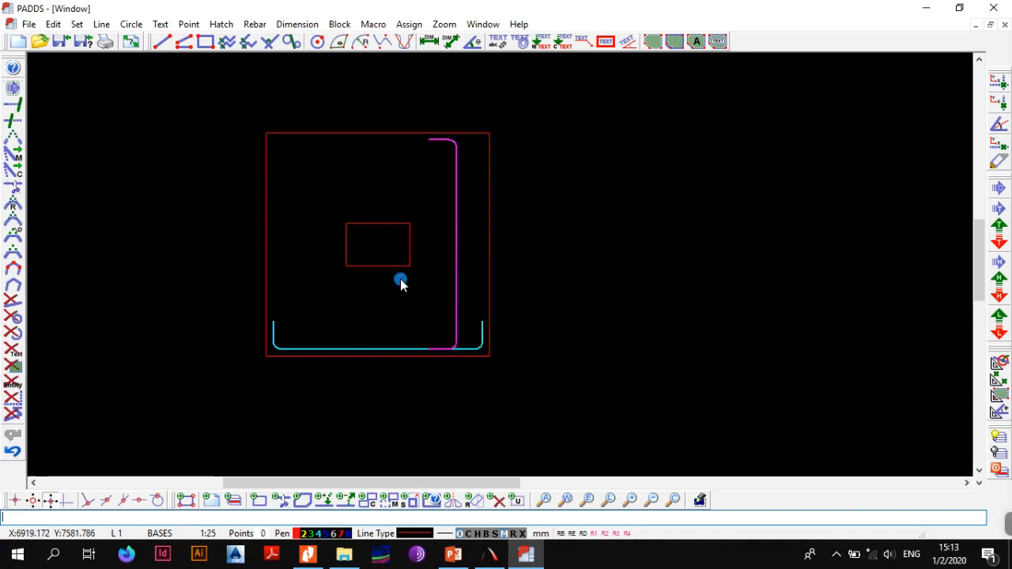
{"action": "left_click", "coordinate": [302, 239]}
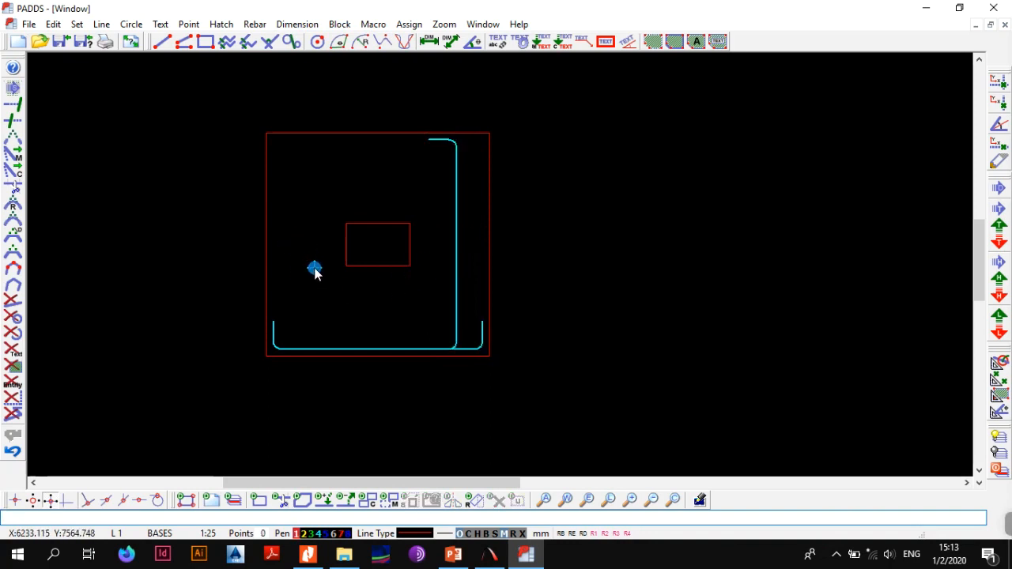
Define the horizontal bar as a block and move it upward, away from the square's bottom edge
{"action": "key", "text": "alt+b"}
{"action": "key", "text": "a"}
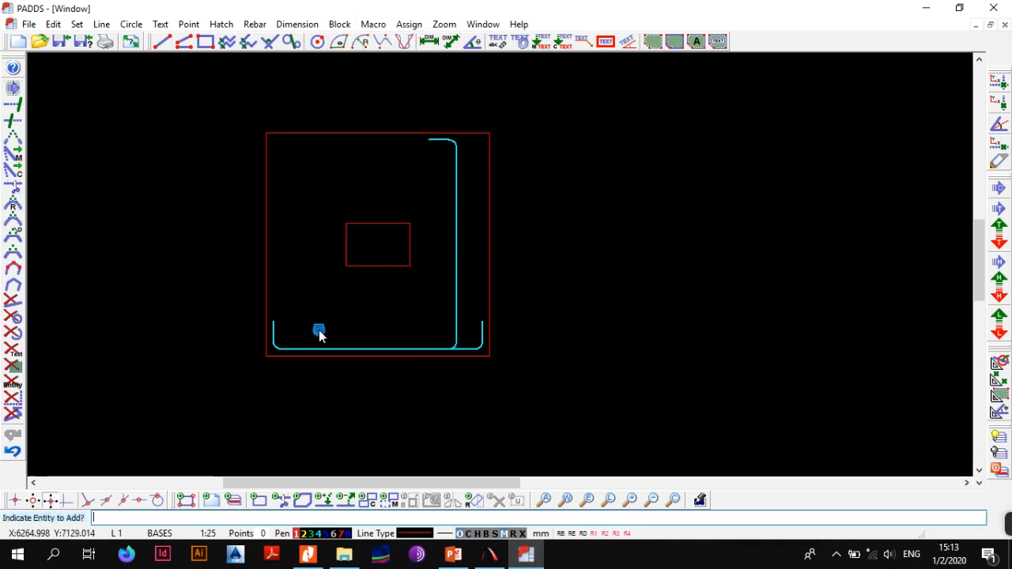
{"action": "left_click", "coordinate": [318, 348]}
{"action": "key", "text": "alt+b"}
{"action": "key", "text": "m"}
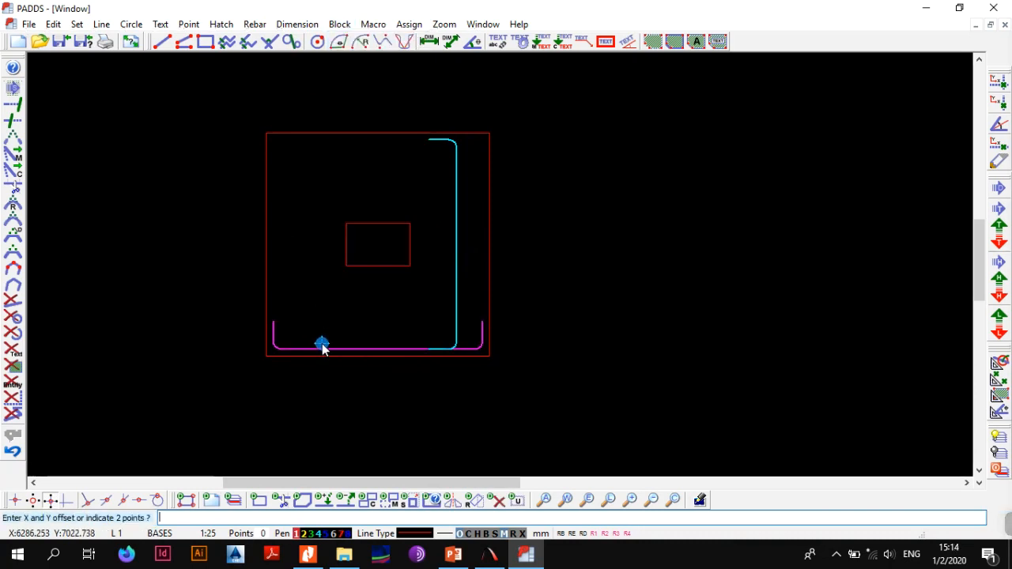
{"action": "left_click", "coordinate": [322, 347]}
{"action": "left_click", "coordinate": [324, 317]}
Indicate a one-bar zone for the vertical bar between the square's two upper corners, with spacing and layer 250 B1, shrunk by the side cover
{"action": "scroll", "coordinate": [337, 310], "scroll_direction": "down", "scroll_amount": 2}
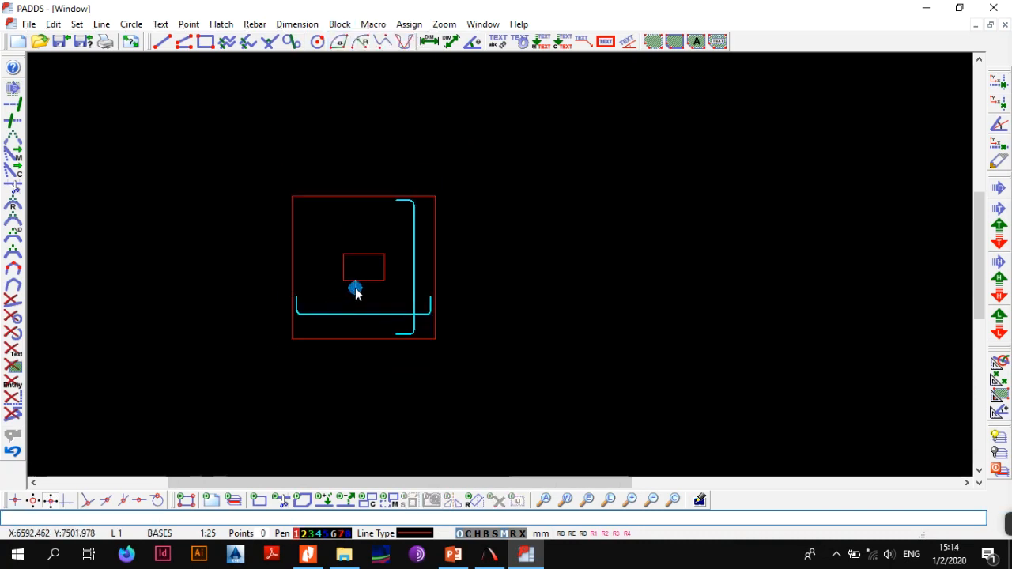
{"action": "middle_click_drag", "start_coordinate": [369, 288], "coordinate": [378, 275]}
{"action": "scroll", "coordinate": [379, 275], "scroll_direction": "up", "scroll_amount": 2}
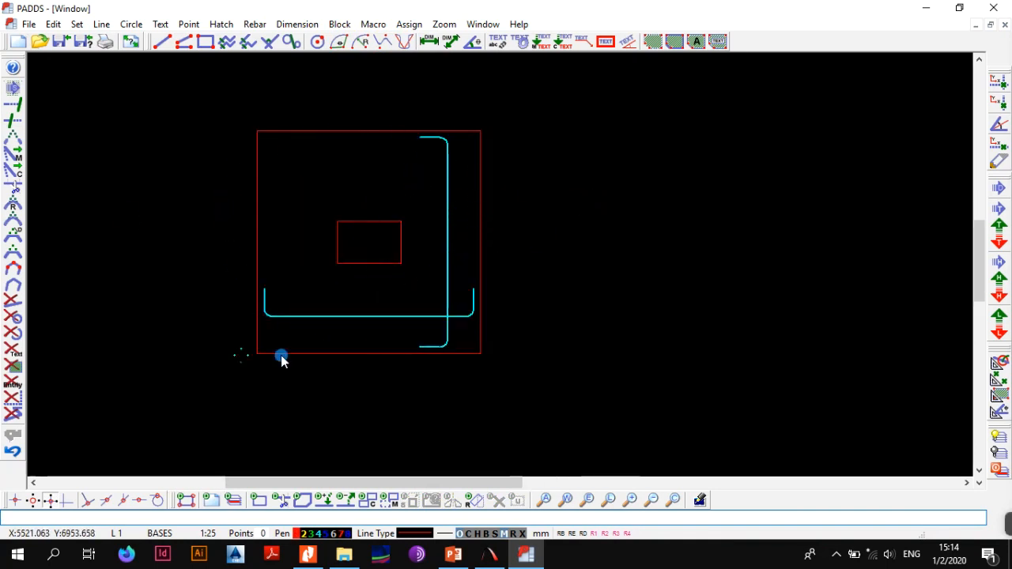
{"action": "left_click", "coordinate": [254, 24]}
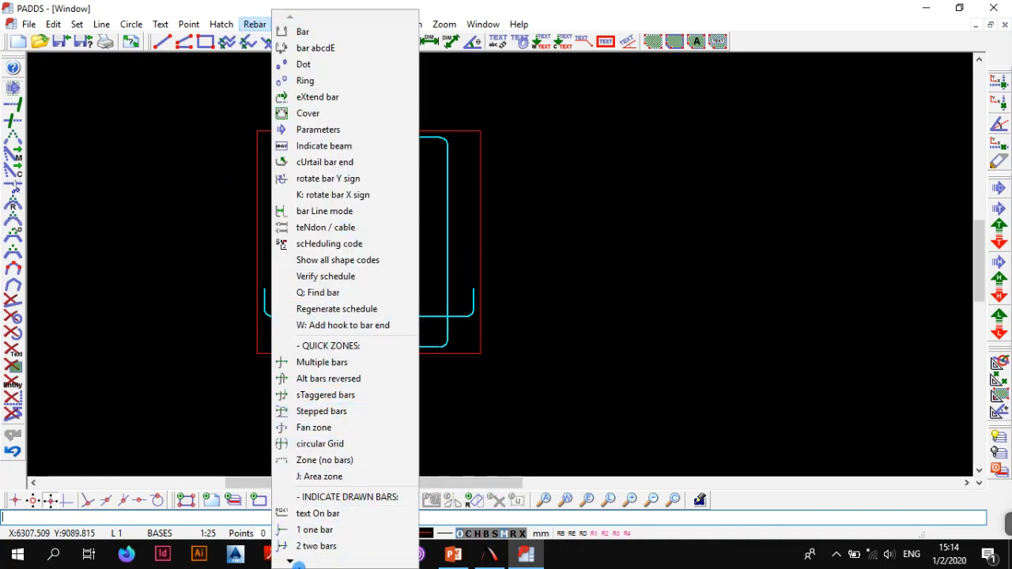
{"action": "left_click", "coordinate": [290, 564]}
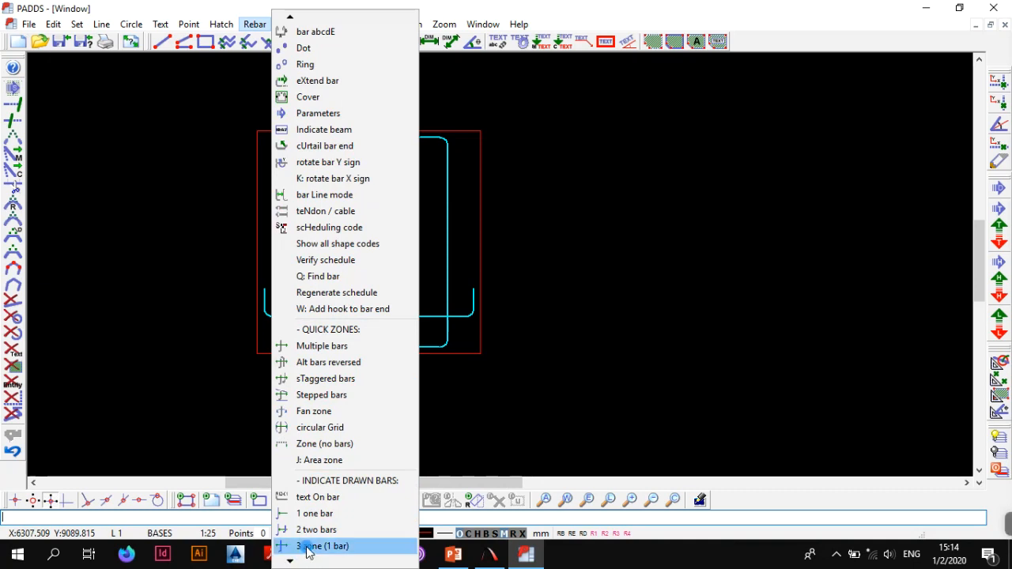
{"action": "left_click", "coordinate": [309, 546]}
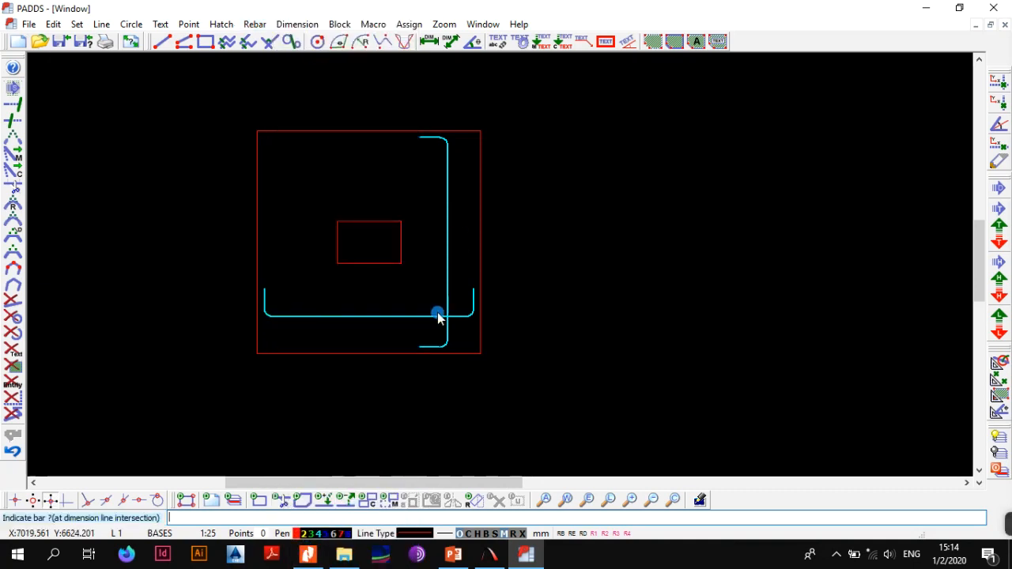
{"action": "left_click", "coordinate": [448, 193]}
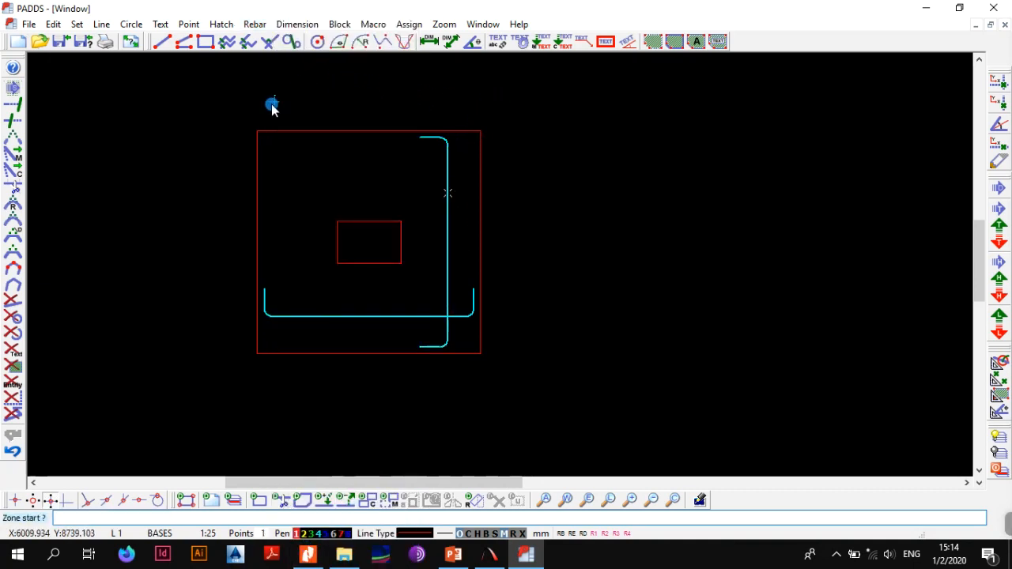
{"action": "left_click", "coordinate": [256, 130]}
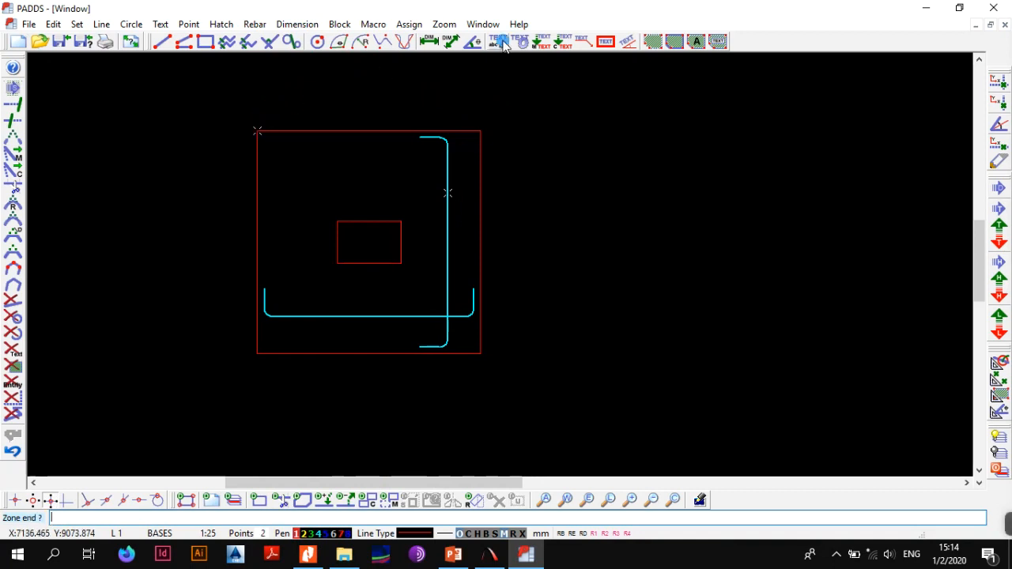
{"action": "left_click", "coordinate": [480, 131]}
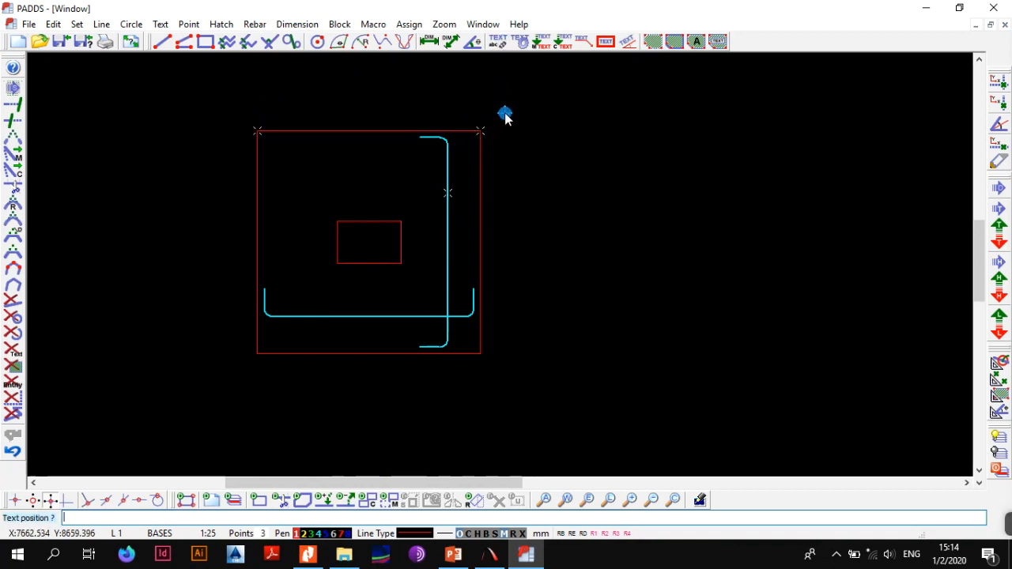
{"action": "left_click", "coordinate": [293, 203]}
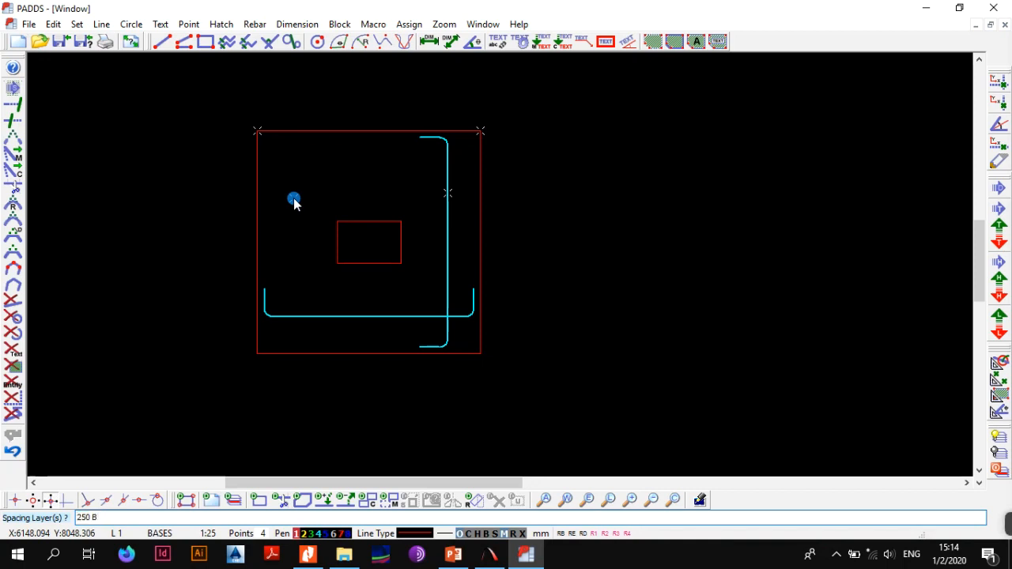
{"action": "key", "text": "Return"}
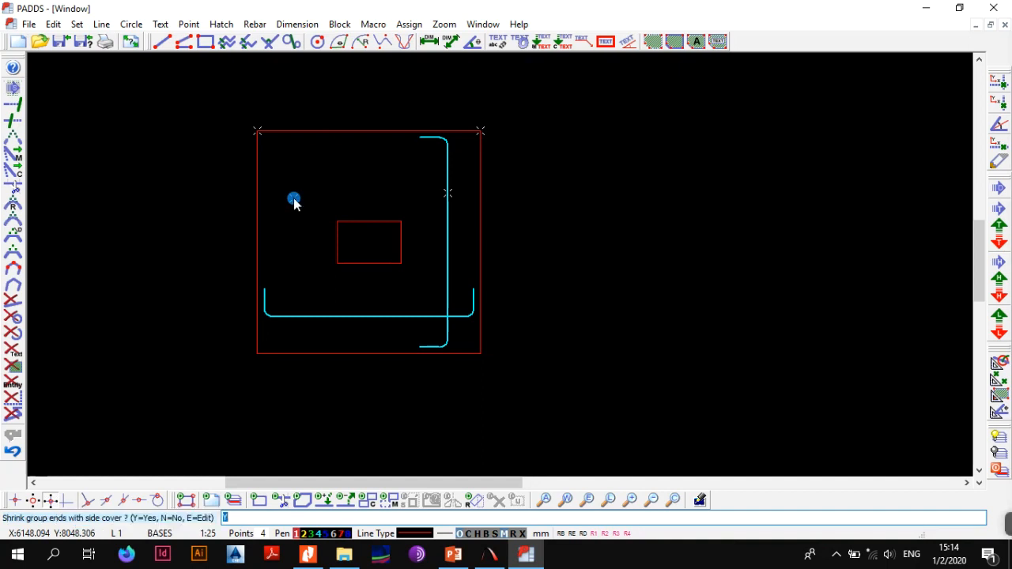
{"action": "key", "text": "Return"}
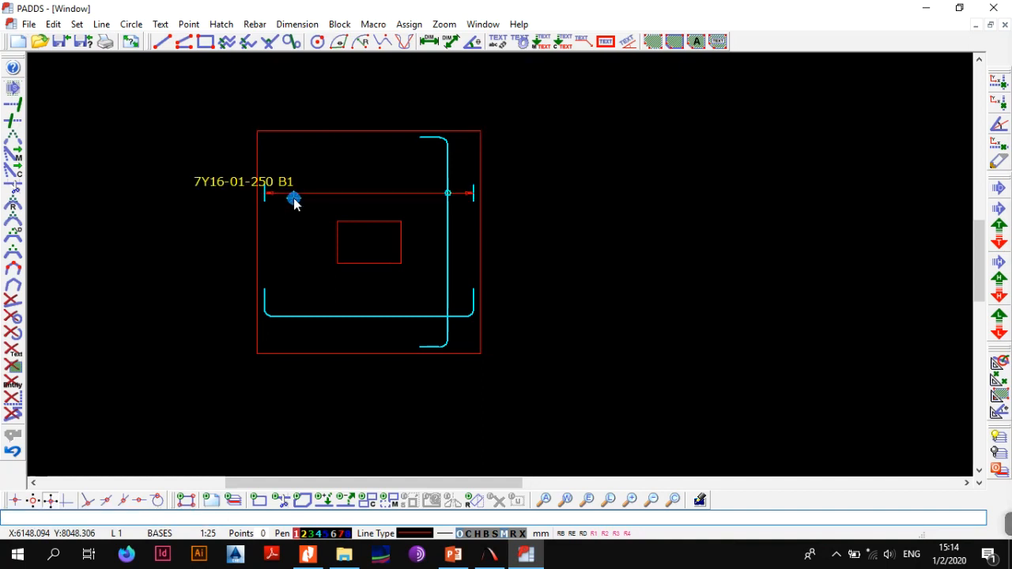
Define only the B1 zone label as the block and move it inside the square, centred above its horizontal zone line
{"action": "scroll", "coordinate": [239, 190], "scroll_direction": "up", "scroll_amount": 2}
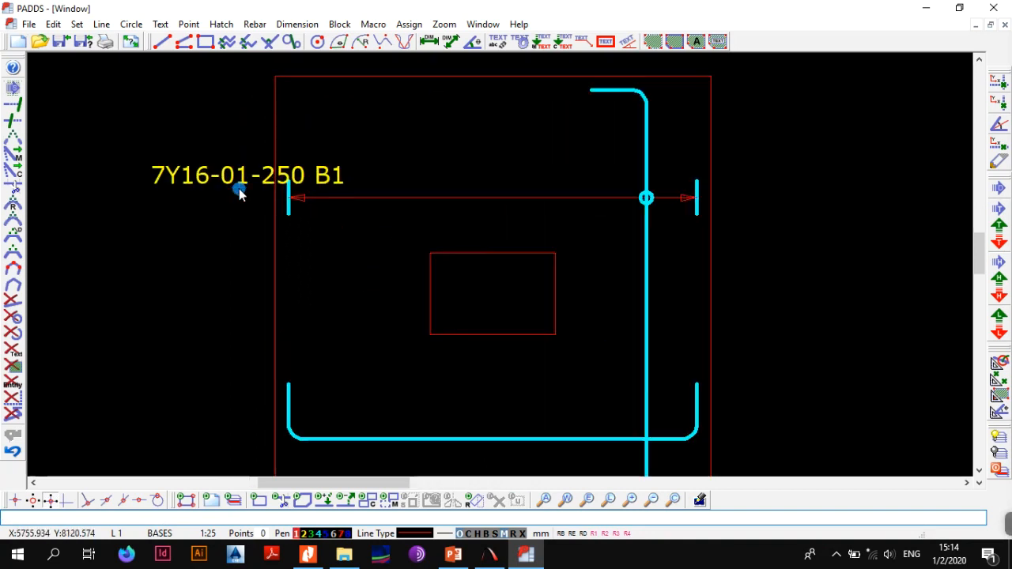
{"action": "left_click", "coordinate": [115, 126]}
{"action": "left_click", "coordinate": [394, 241]}
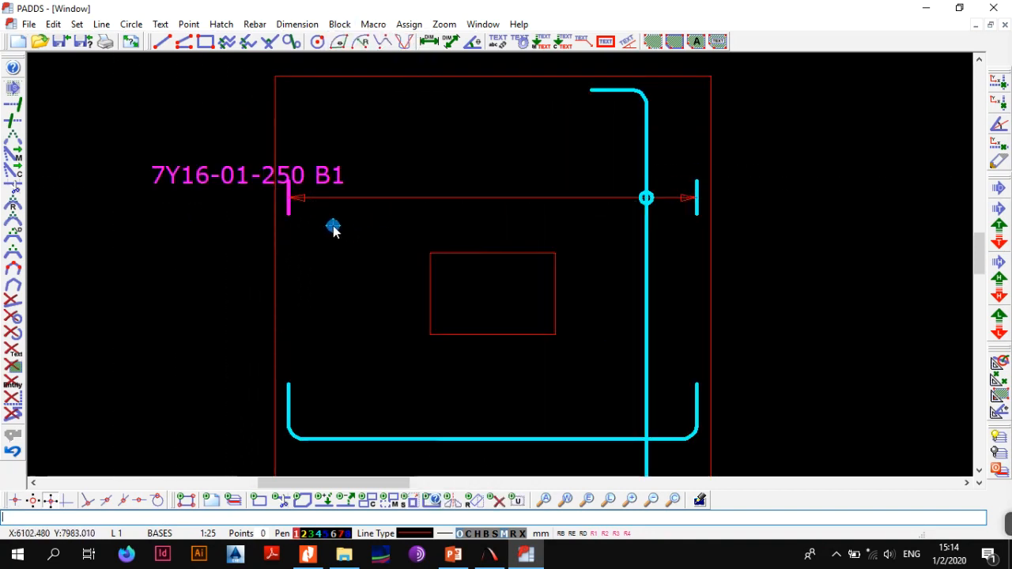
{"action": "key", "text": "alt+b"}
{"action": "key", "text": "a"}
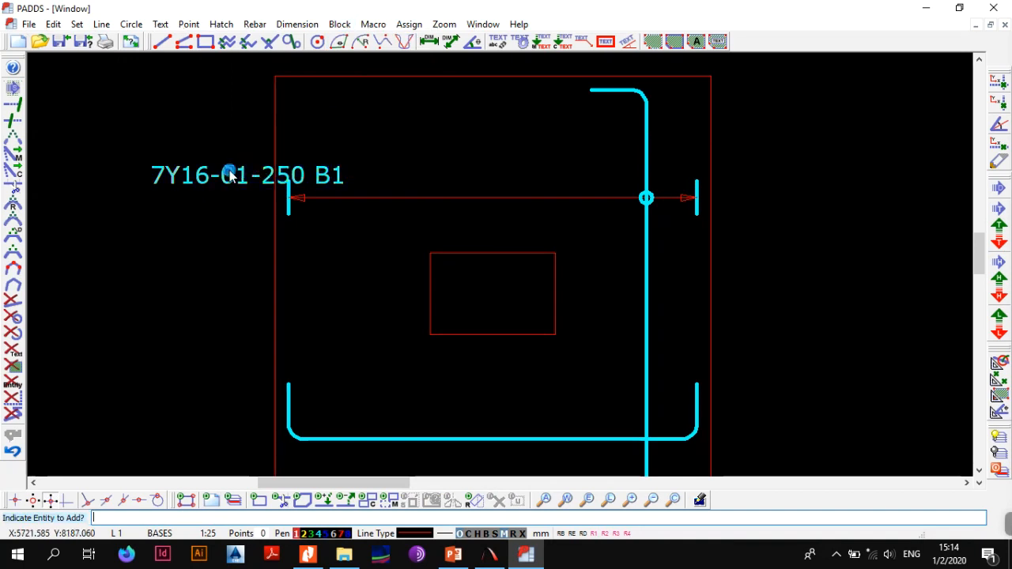
{"action": "left_click", "coordinate": [229, 173]}
{"action": "left_click", "coordinate": [221, 174]}
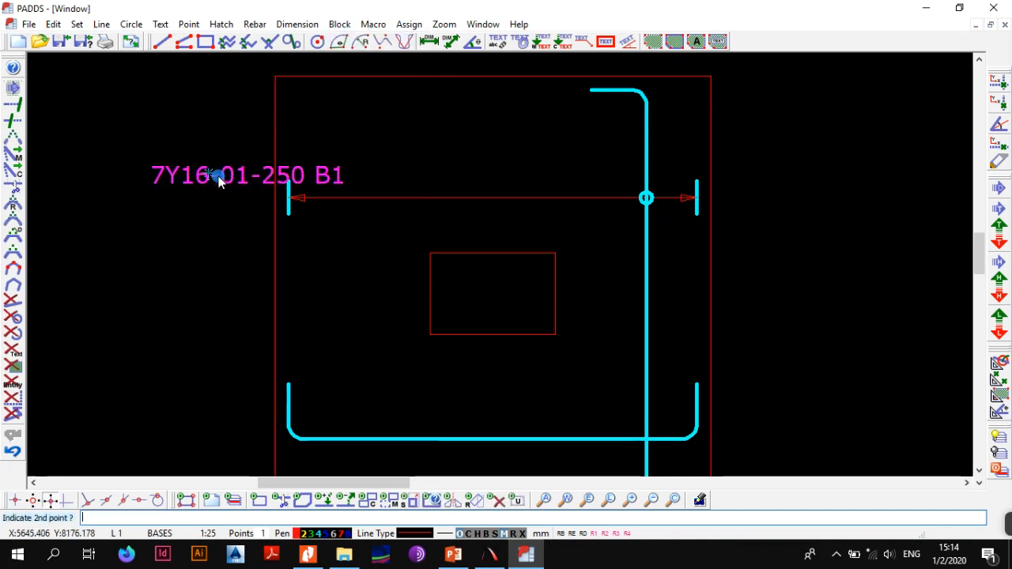
{"action": "left_click", "coordinate": [435, 189]}
Reselect the B1 zone label as a block and shift it further right, close to the vertical bar
{"action": "scroll", "coordinate": [435, 190], "scroll_direction": "down", "scroll_amount": 1}
{"action": "mouse_move", "coordinate": [489, 252]}
{"action": "middle_mouse_down"}
{"action": "mouse_move", "coordinate": [447, 147]}
{"action": "mouse_move", "coordinate": [422, 273]}
{"action": "middle_mouse_up"}
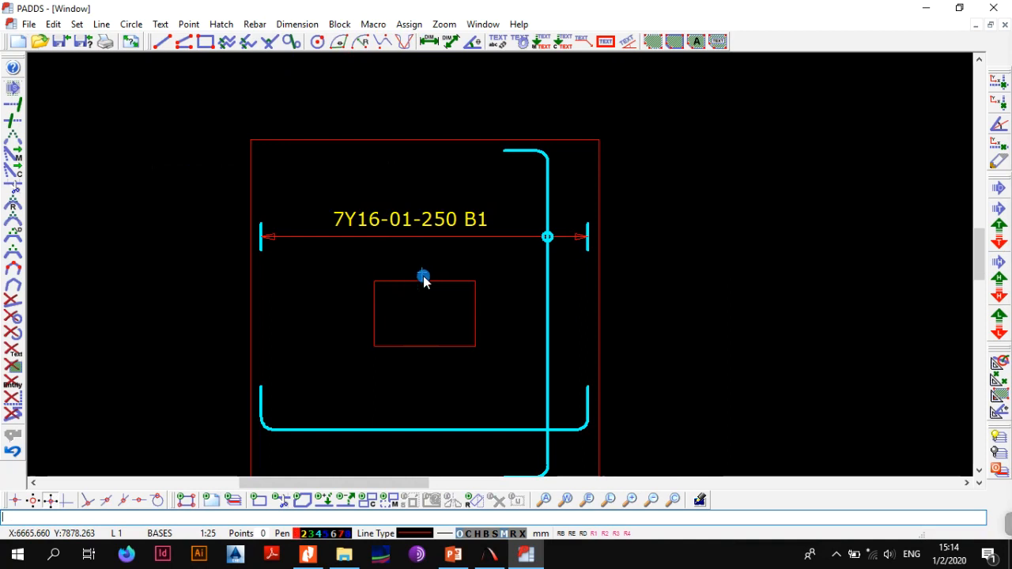
{"action": "middle_click_drag", "start_coordinate": [423, 277], "coordinate": [383, 157]}
{"action": "middle_click_drag", "start_coordinate": [388, 227], "coordinate": [382, 276]}
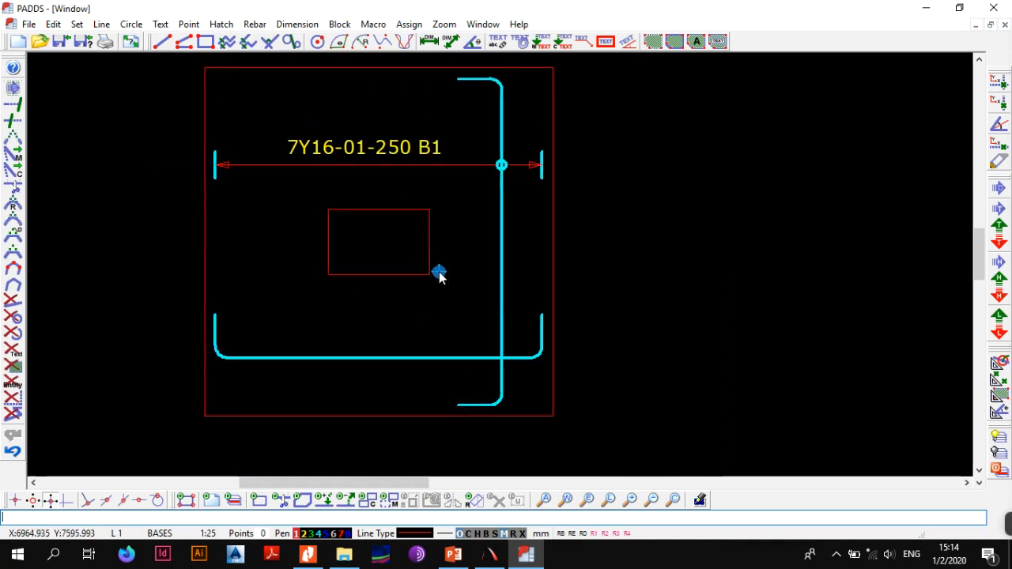
{"action": "key", "text": "alt+b"}
{"action": "key", "text": "c"}
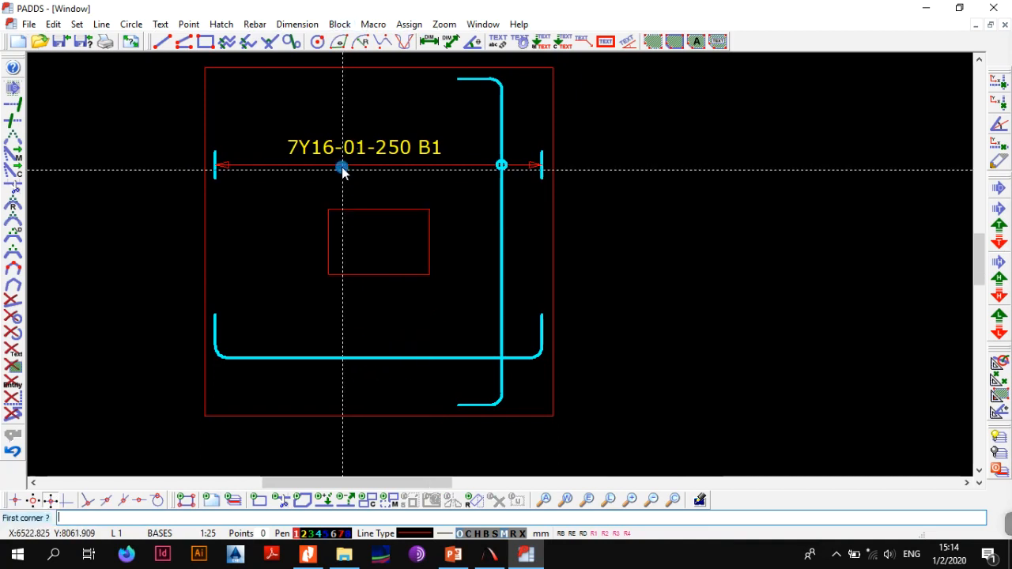
{"action": "key", "text": "alt+b"}
{"action": "key", "text": "a"}
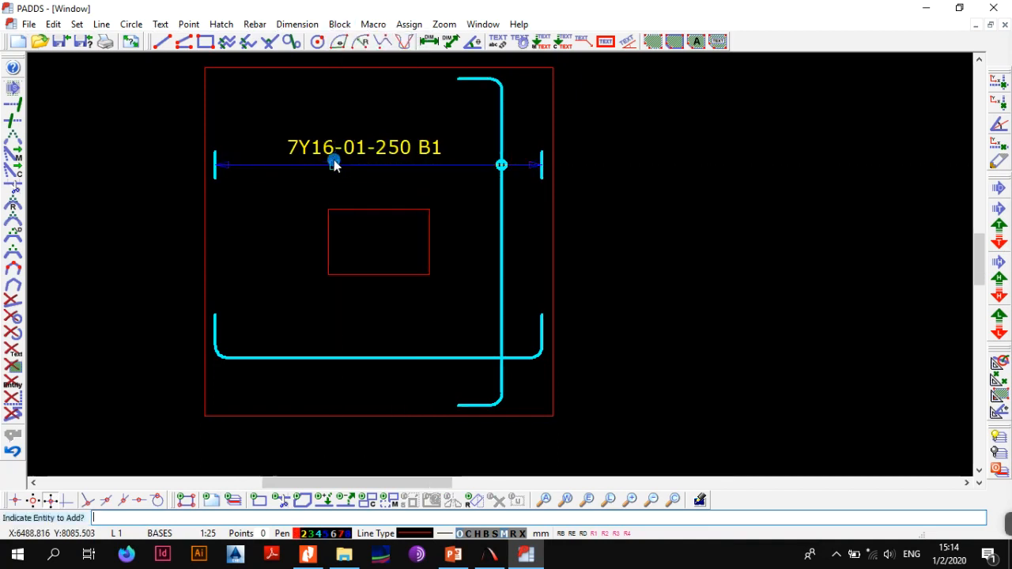
{"action": "left_click", "coordinate": [332, 150]}
{"action": "key", "text": "alt+b"}
{"action": "key", "text": "4"}
{"action": "left_click", "coordinate": [332, 150]}
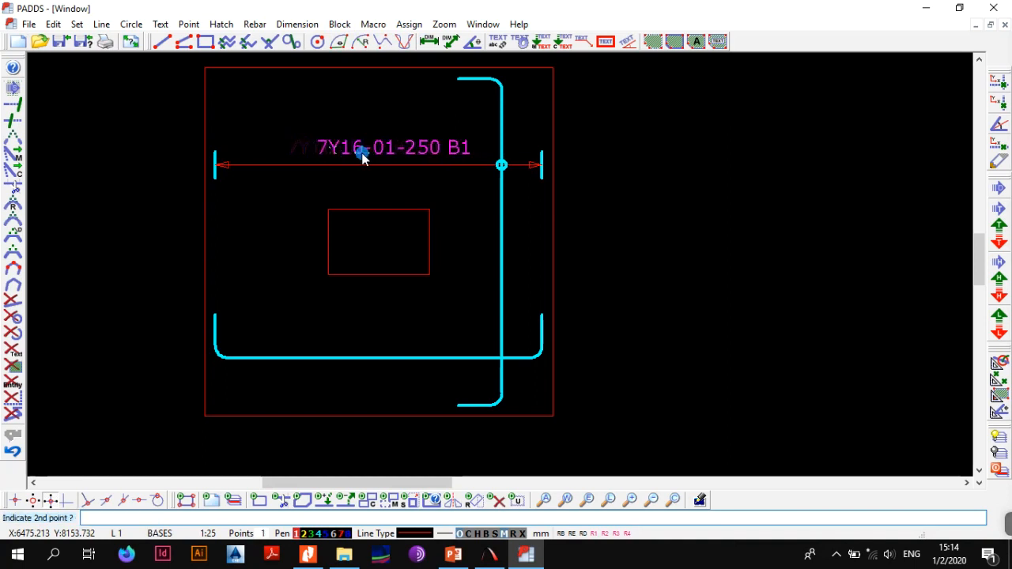
{"action": "left_click", "coordinate": [386, 155]}
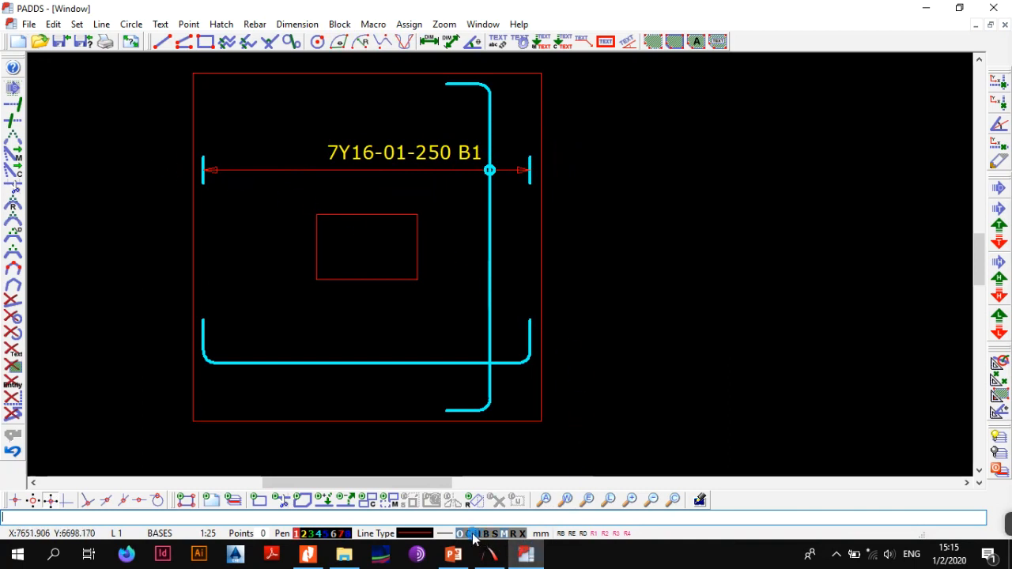
Expand the bar groups to check the individual vertical bars in the zone and collapse them again
{"action": "left_click", "coordinate": [522, 537]}
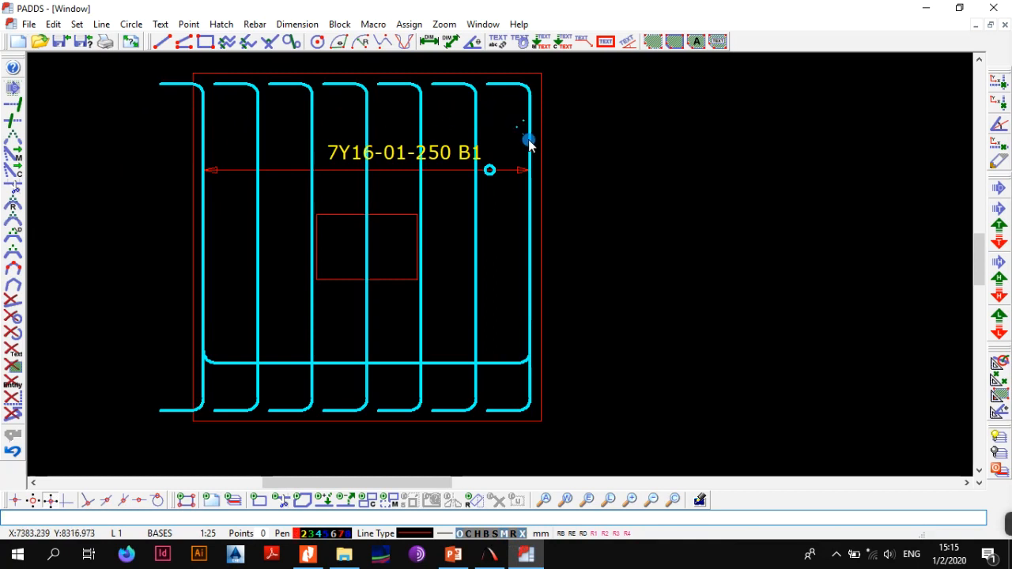
{"action": "left_click", "coordinate": [522, 534]}
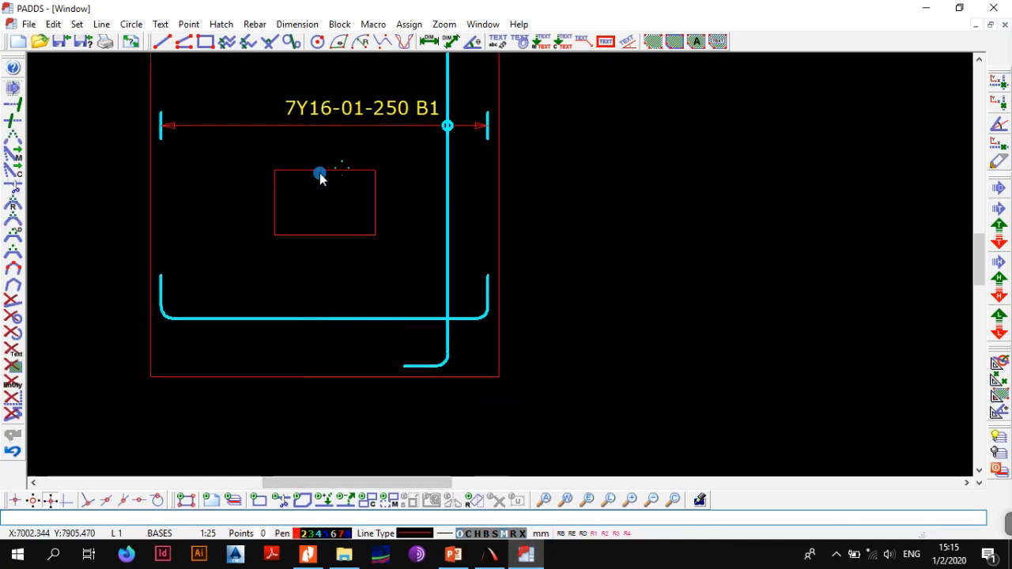
Indicate a one-bar zone for the horizontal bar between the square's two left corners, with spacing and layer 250 B2, shrunk by the side cover
{"action": "scroll", "coordinate": [308, 217], "scroll_direction": "down", "scroll_amount": 1}
{"action": "left_click", "coordinate": [254, 24]}
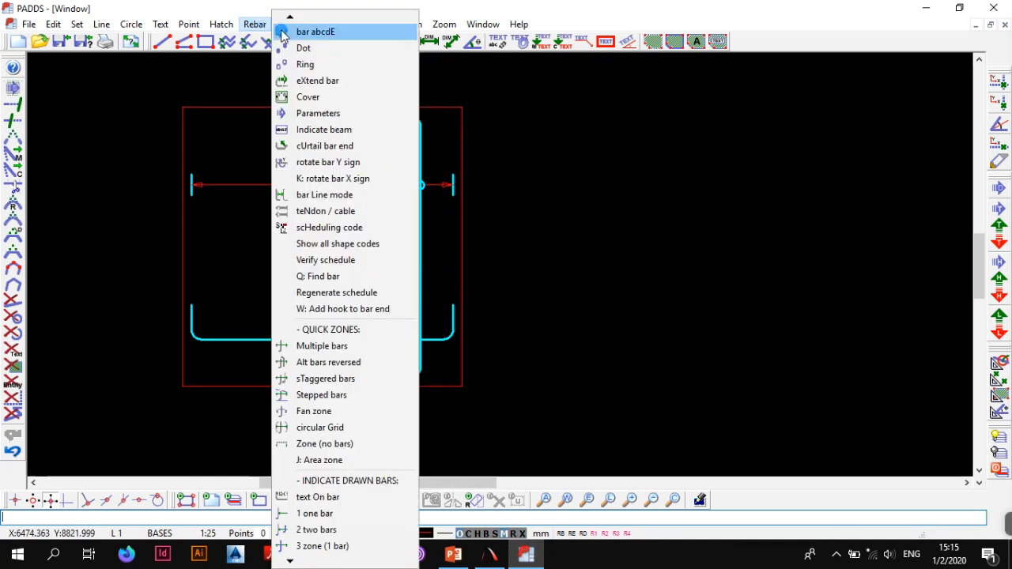
{"action": "left_click", "coordinate": [312, 531]}
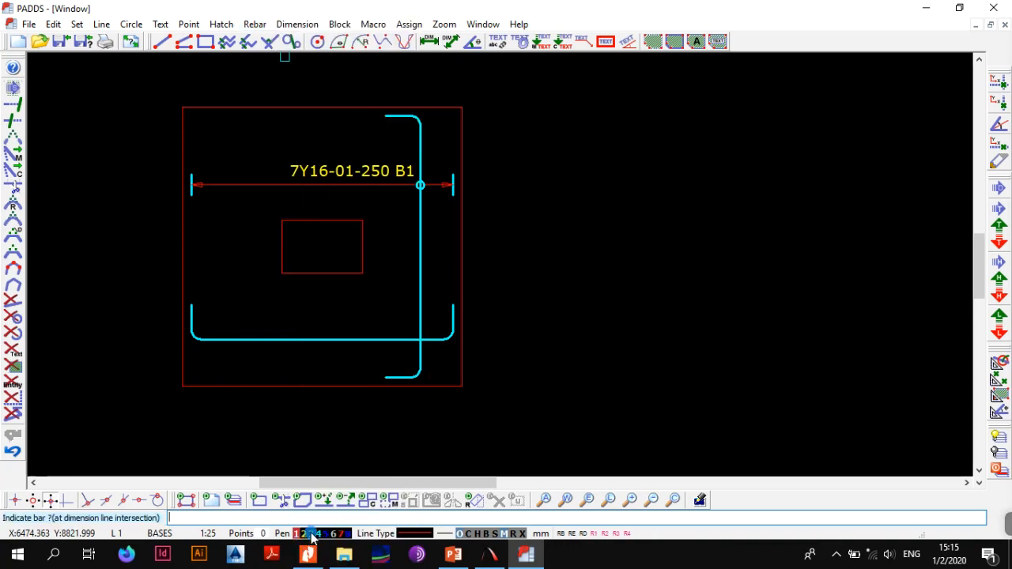
{"action": "left_click", "coordinate": [233, 341]}
{"action": "left_click", "coordinate": [183, 107]}
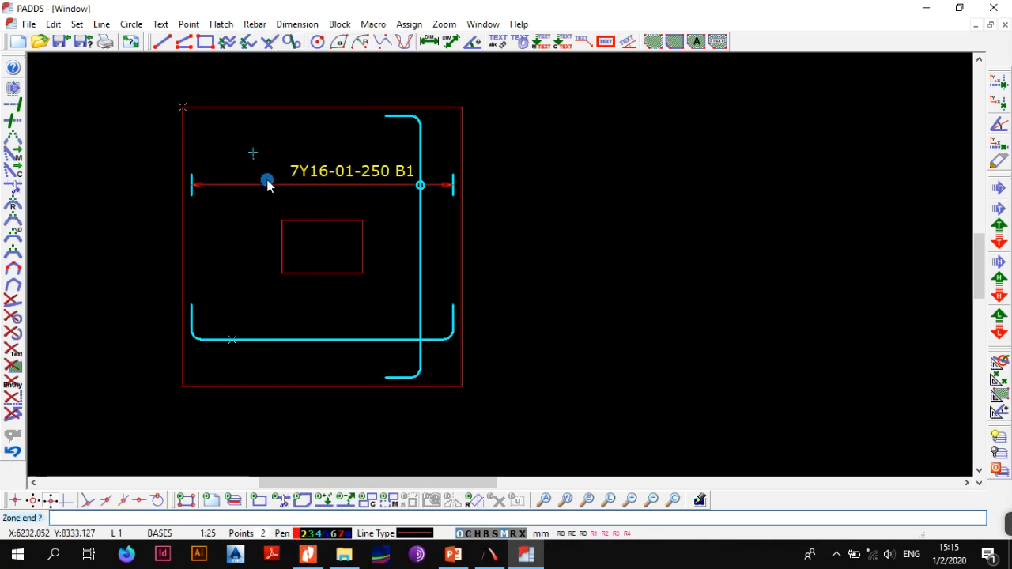
{"action": "left_click", "coordinate": [184, 385]}
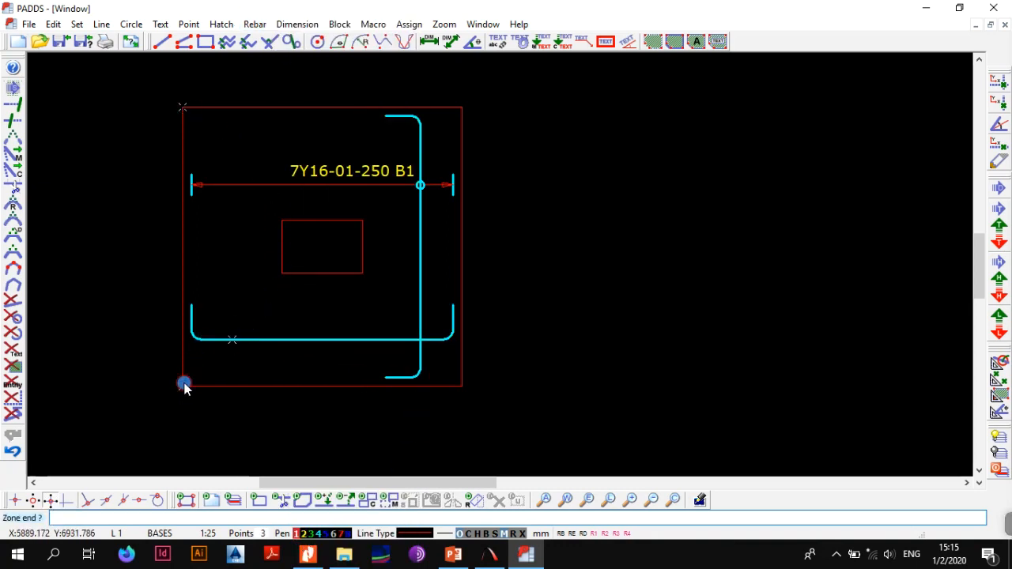
{"action": "left_click", "coordinate": [225, 278]}
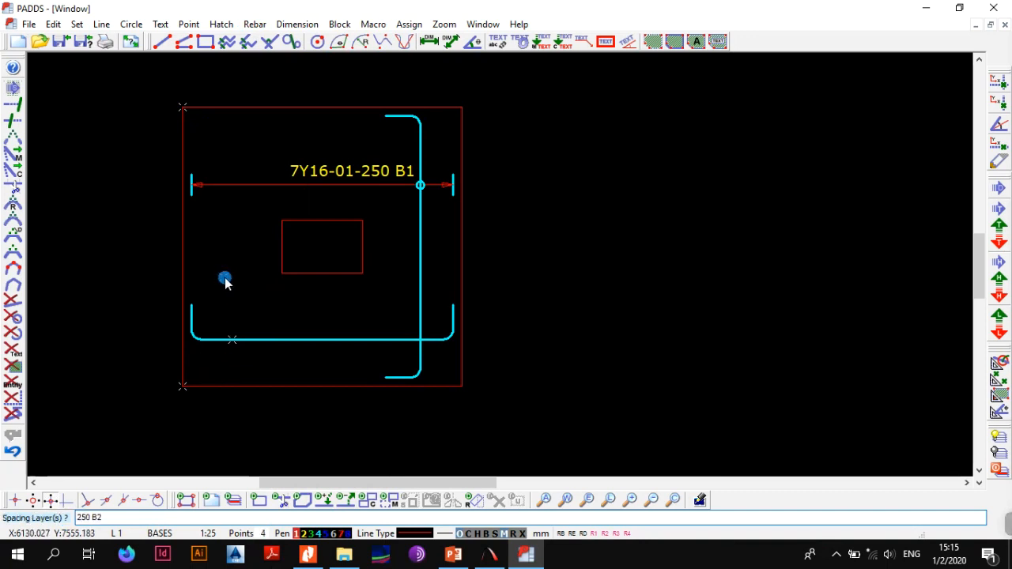
{"action": "key", "text": "Return"}
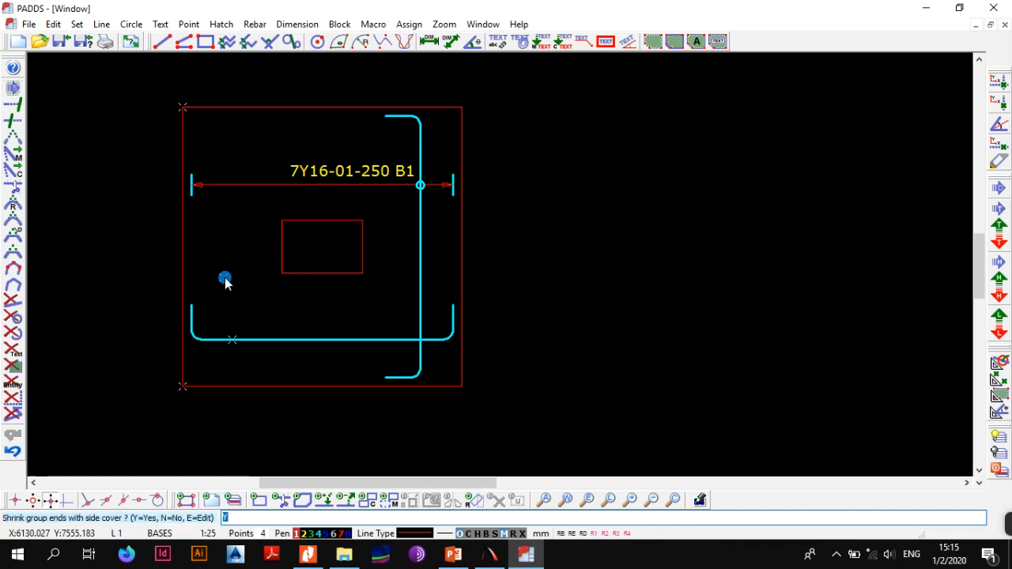
{"action": "key", "text": "Return"}
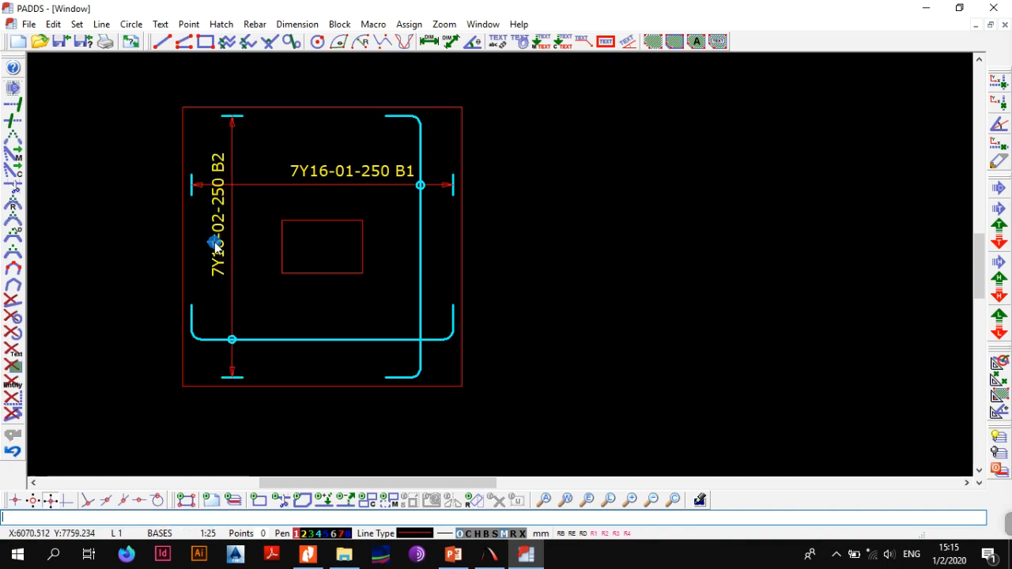
Define the B2 zone label as a block, move it down along its vertical zone line clear of the B1 zone line, and release it
{"action": "key", "text": "alt+b"}
{"action": "key", "text": "a"}
{"action": "left_click", "coordinate": [213, 158]}
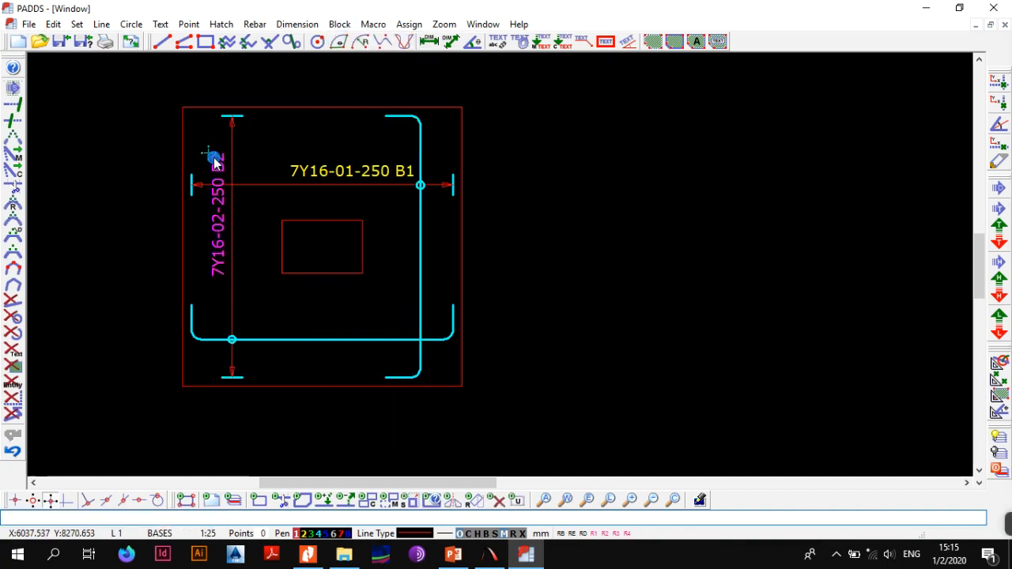
{"action": "key", "text": "alt+b"}
{"action": "key", "text": "4"}
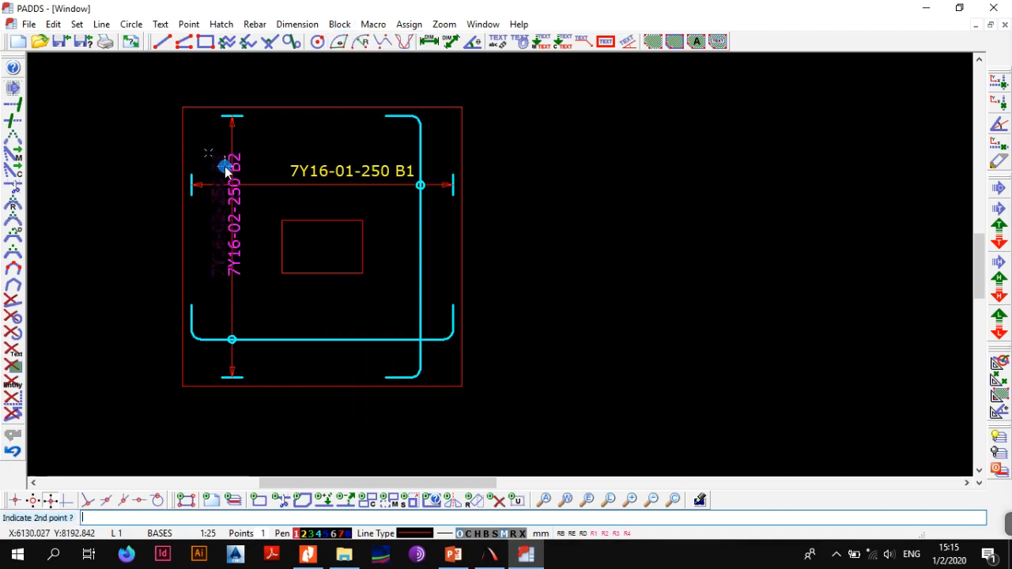
{"action": "left_click", "coordinate": [215, 210]}
{"action": "key", "text": "Escape"}
{"action": "middle_click_drag", "start_coordinate": [235, 175], "coordinate": [259, 180]}
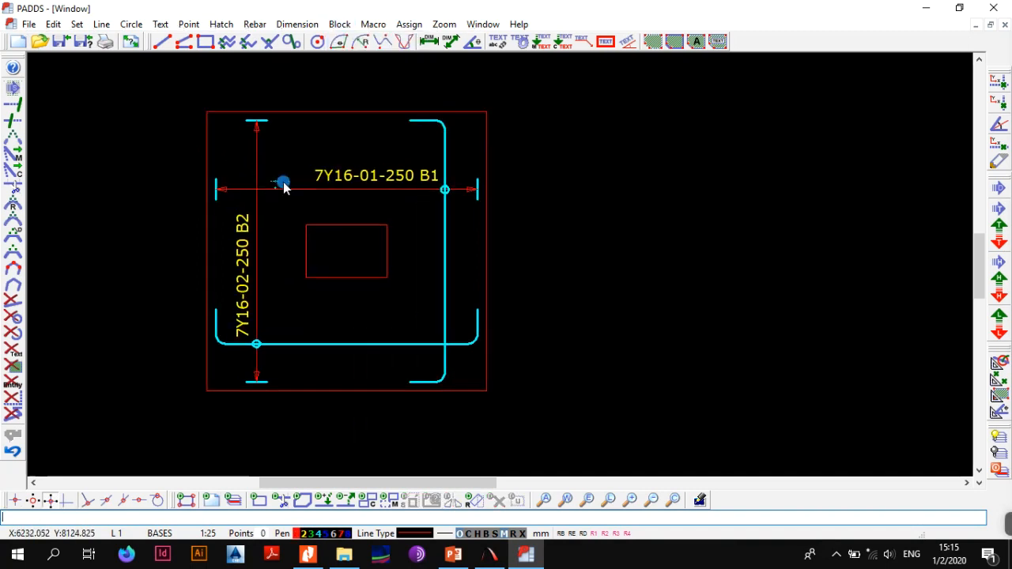
{"action": "scroll", "coordinate": [409, 156], "scroll_direction": "down", "scroll_amount": 2}
{"action": "middle_click_drag", "start_coordinate": [381, 193], "coordinate": [424, 236]}
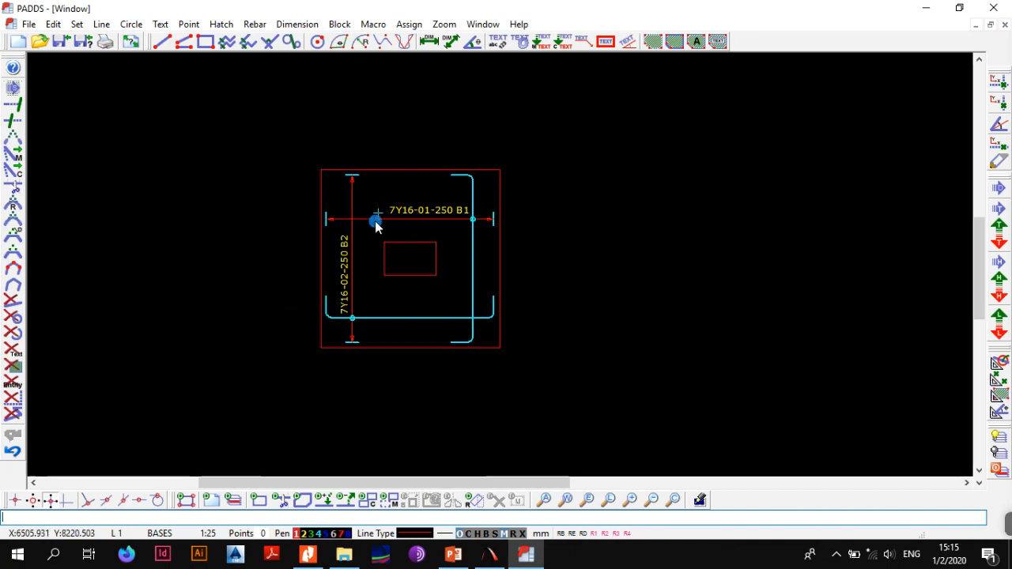
{"action": "scroll", "coordinate": [376, 258], "scroll_direction": "up", "scroll_amount": 2}
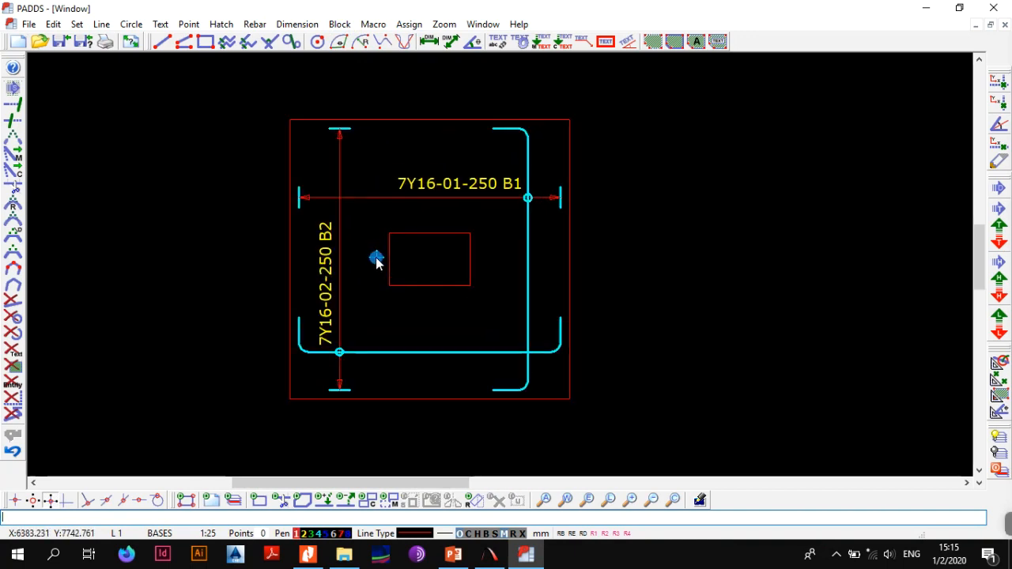
Display the bending schedule beside the drawing, with the base enlarged in the drawing view
{"action": "left_click", "coordinate": [483, 24]}
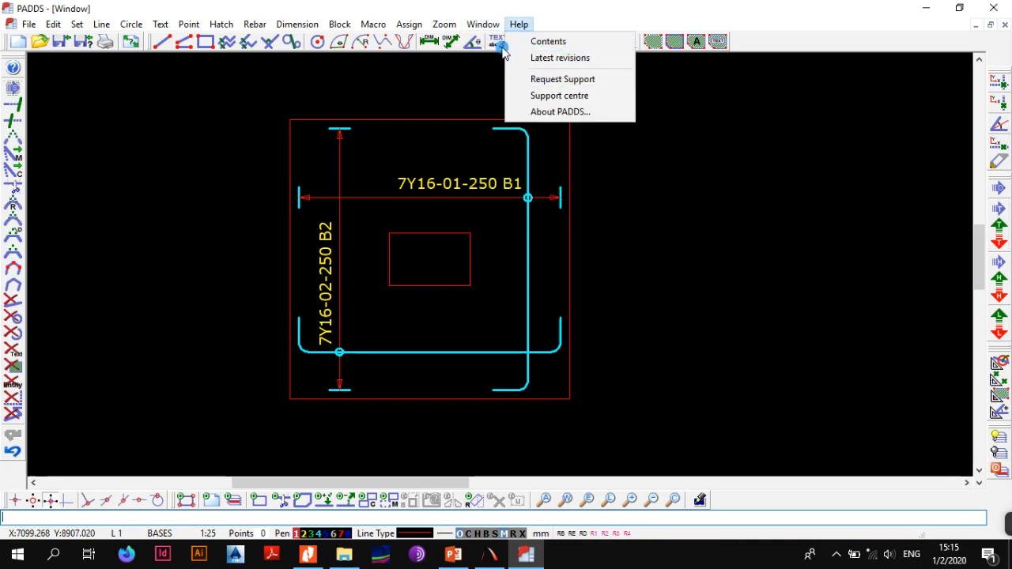
{"action": "left_click", "coordinate": [507, 192]}
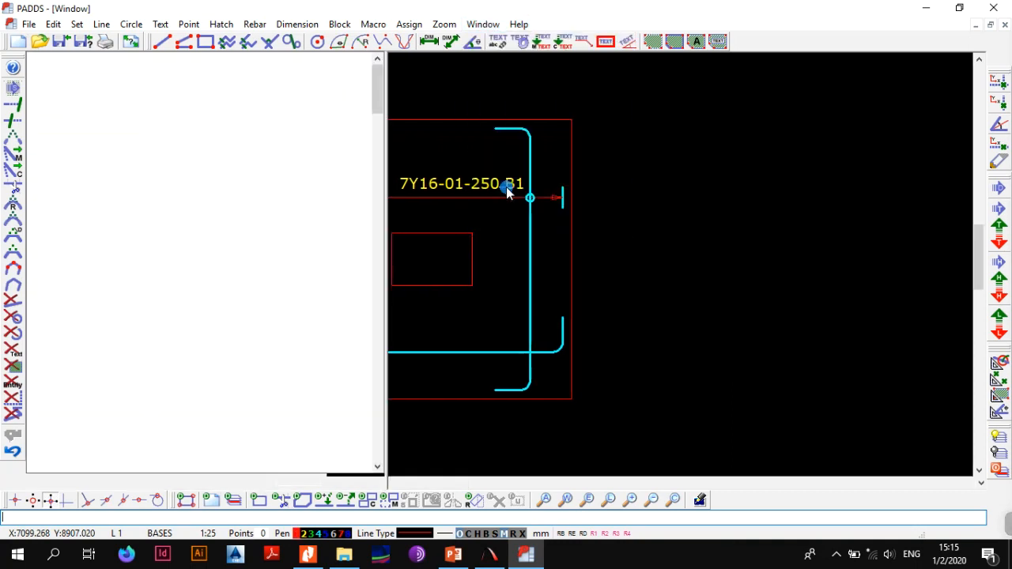
{"action": "left_click", "coordinate": [204, 206]}
{"action": "left_click", "coordinate": [139, 162]}
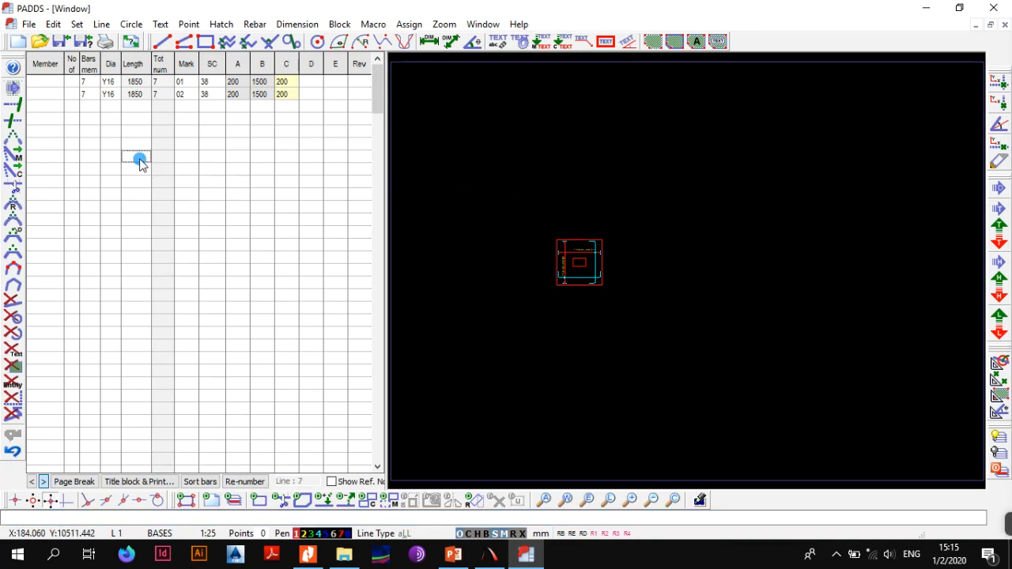
{"action": "left_click", "coordinate": [52, 82]}
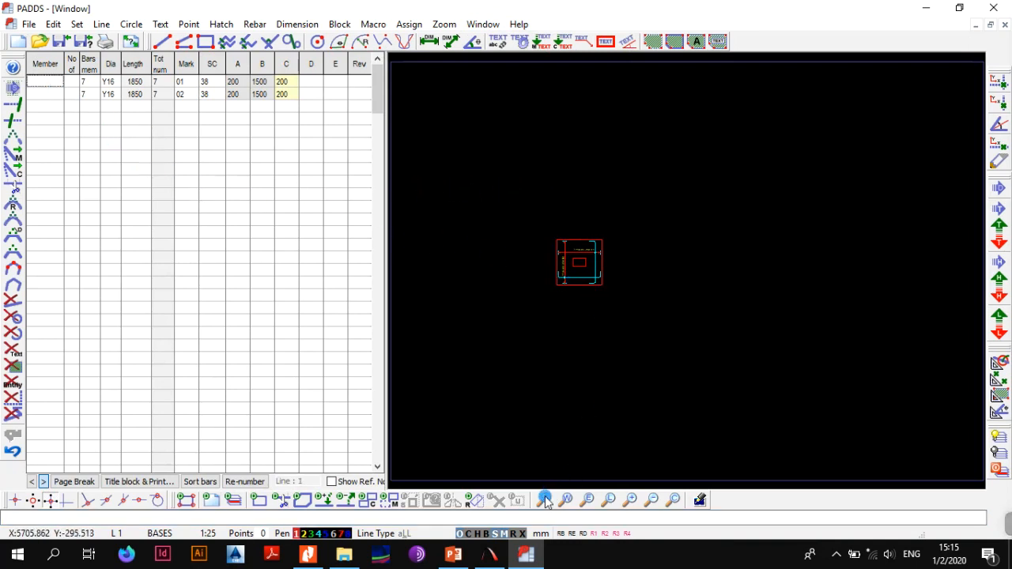
{"action": "mouse_move", "coordinate": [576, 259]}
{"action": "middle_mouse_down"}
{"action": "mouse_move", "coordinate": [528, 235]}
{"action": "mouse_move", "coordinate": [576, 224]}
{"action": "middle_mouse_up"}
{"action": "scroll", "coordinate": [528, 237], "scroll_direction": "up", "scroll_amount": 6}
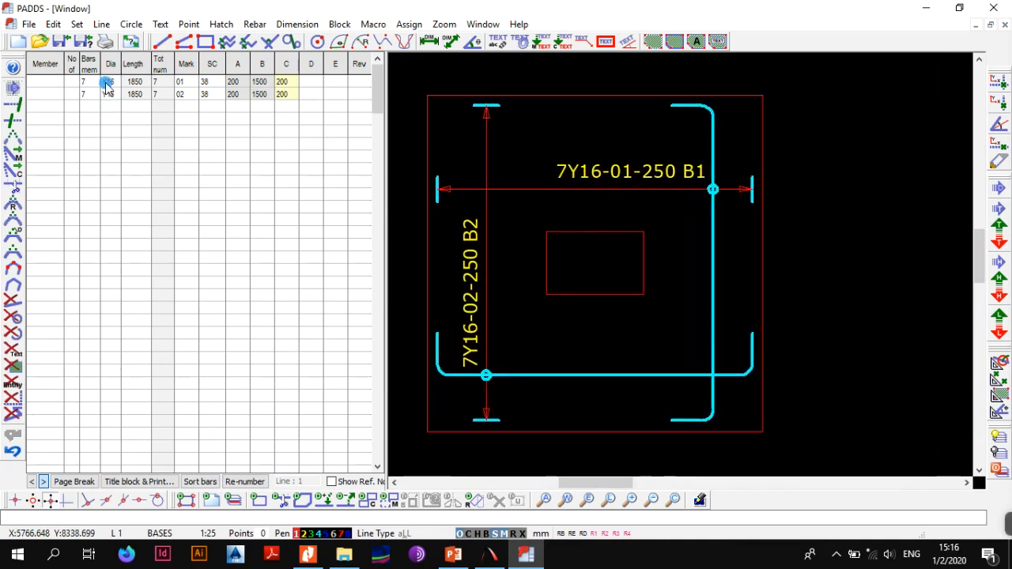
Examine the length, total number and mark of the first bar in the bending schedule
{"action": "left_click", "coordinate": [136, 85]}
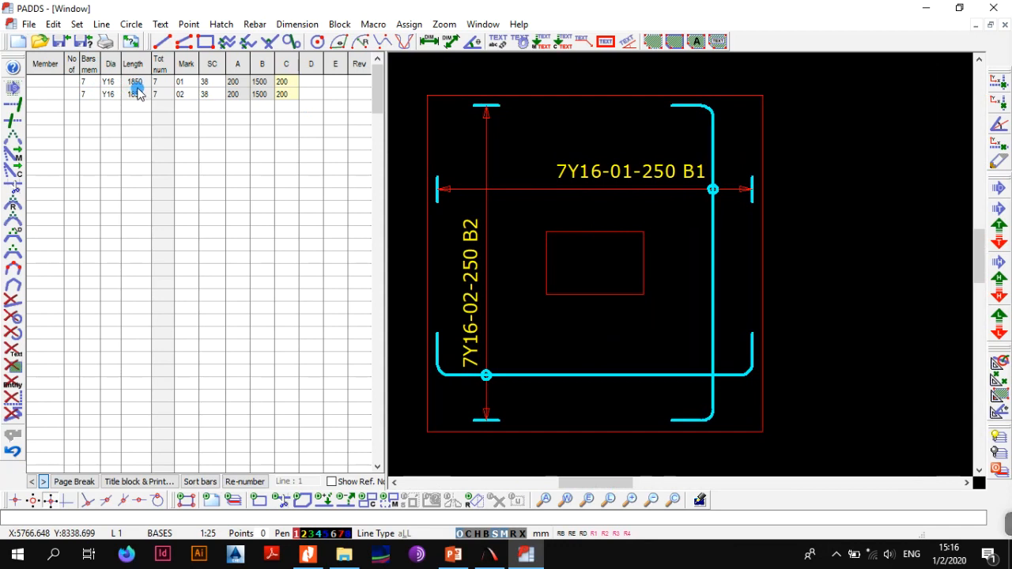
{"action": "left_click", "coordinate": [156, 89]}
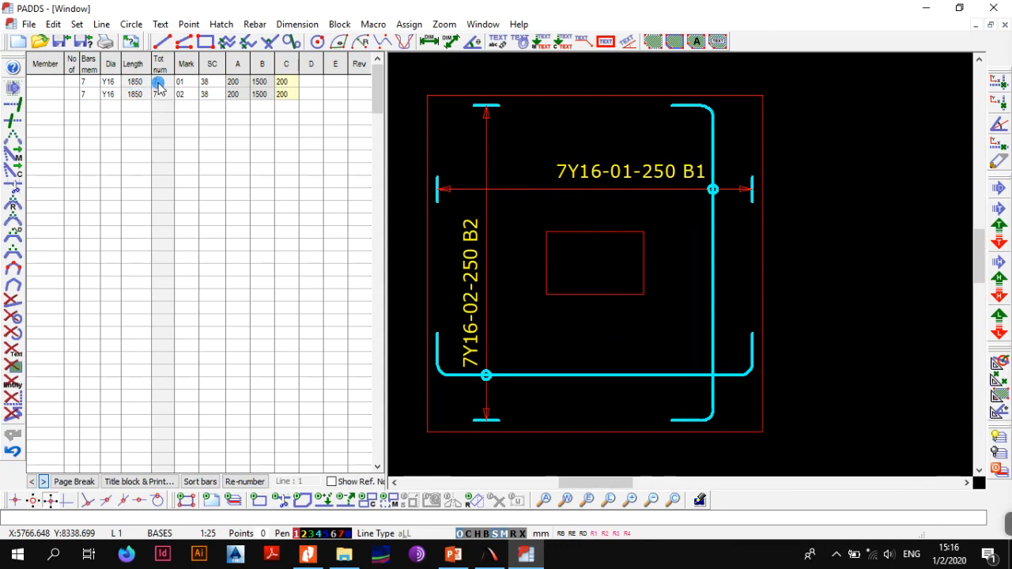
{"action": "left_click", "coordinate": [181, 82]}
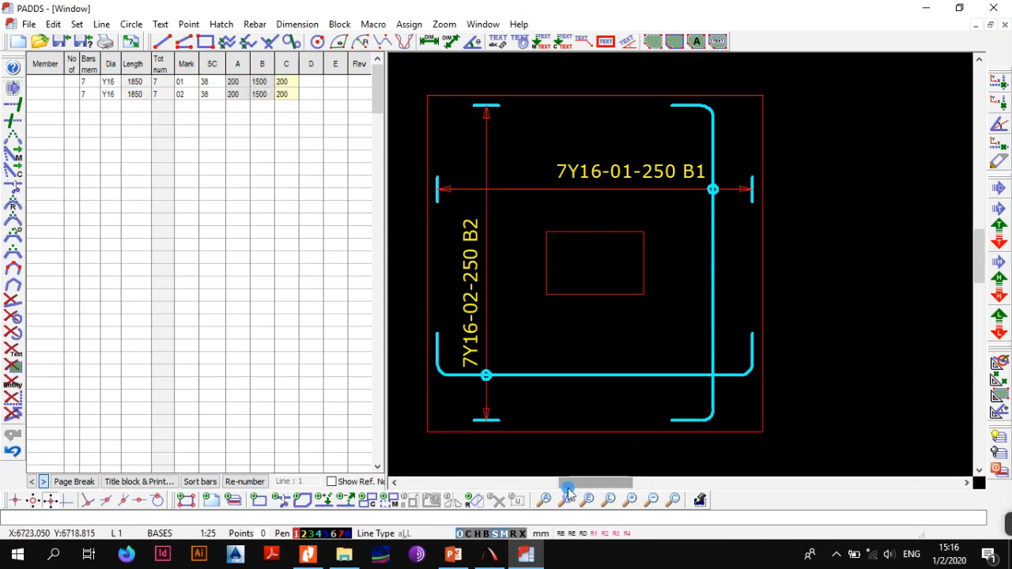
Expand the bar groups and open a print preview of the bending schedule and sketch on one page
{"action": "left_click", "coordinate": [522, 534]}
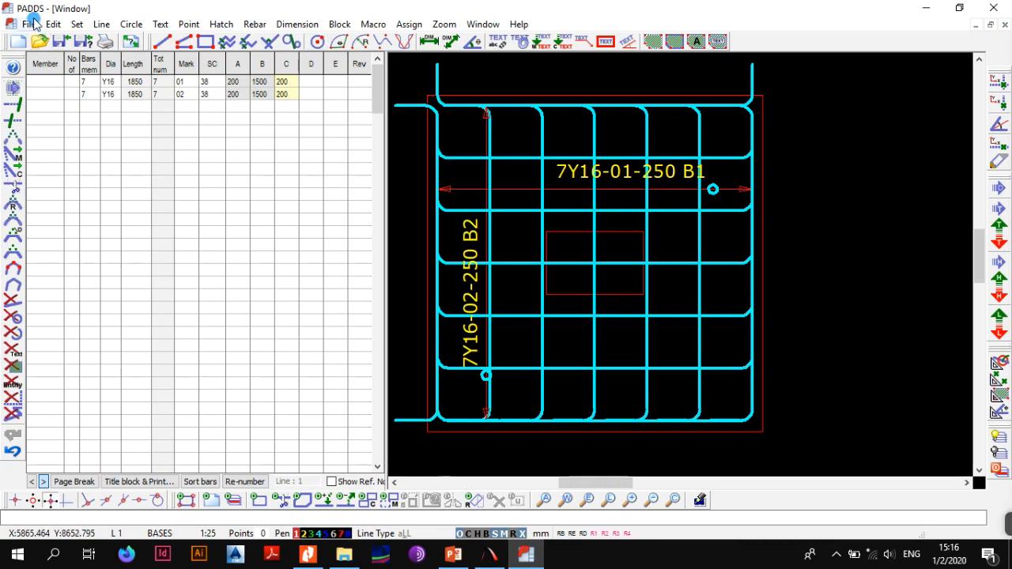
{"action": "left_click", "coordinate": [132, 482]}
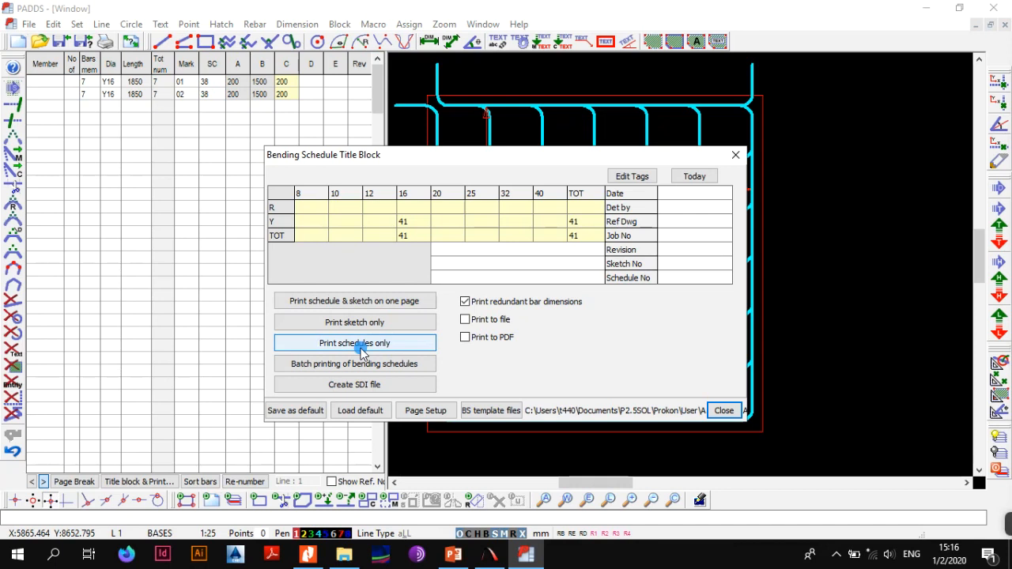
{"action": "left_click", "coordinate": [368, 299]}
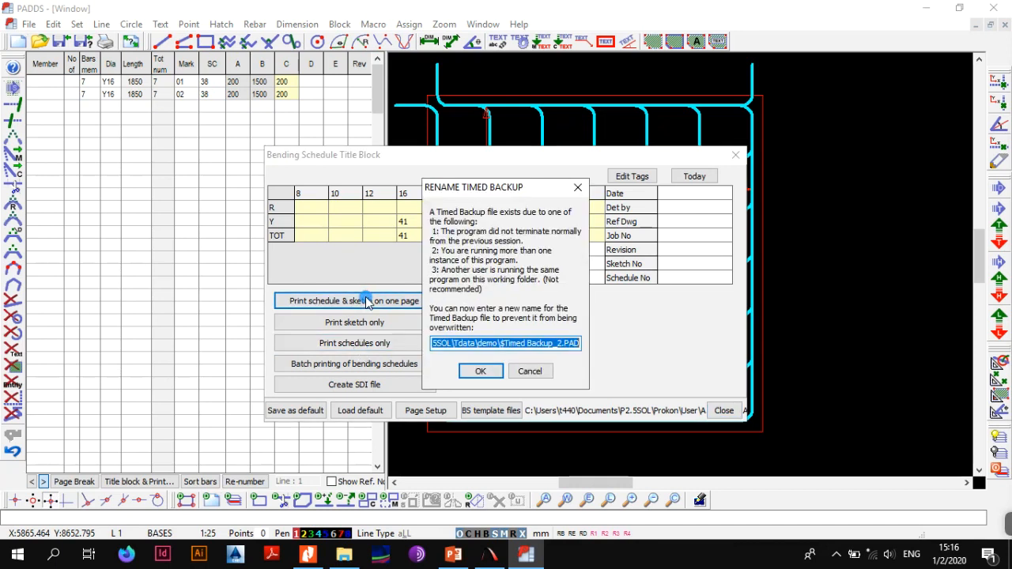
{"action": "left_click", "coordinate": [480, 368]}
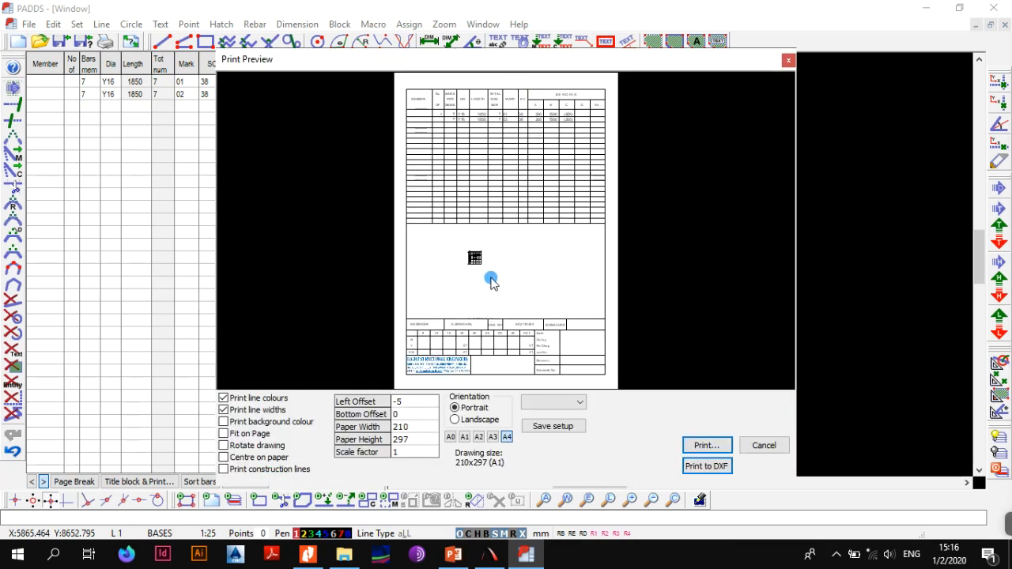
Examine the sketch and the bending table in the print preview, and leave it without printing
{"action": "scroll", "coordinate": [497, 248], "scroll_direction": "up", "scroll_amount": 1}
{"action": "scroll", "coordinate": [486, 261], "scroll_direction": "up", "scroll_amount": 2}
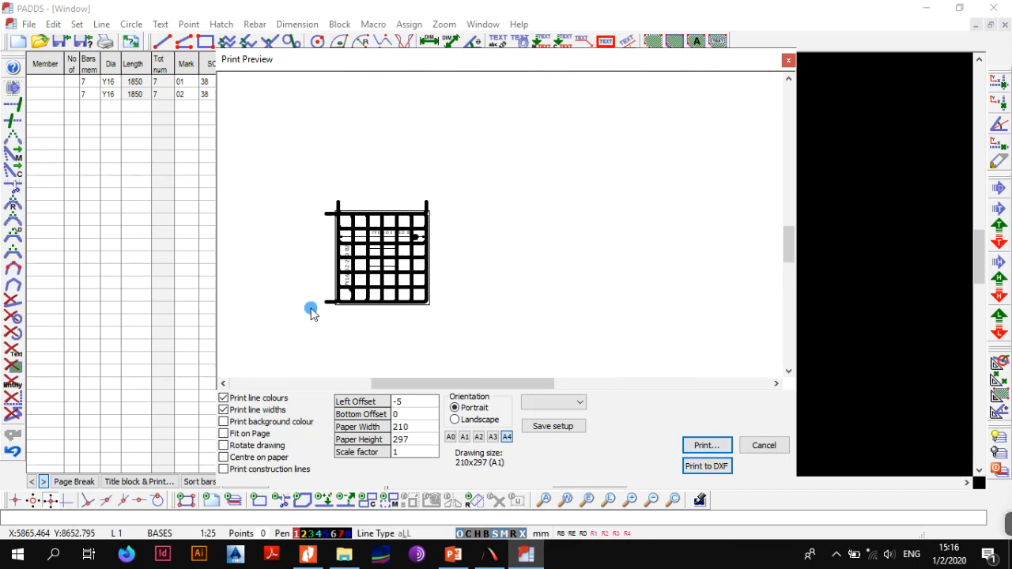
{"action": "scroll", "coordinate": [389, 186], "scroll_direction": "down", "scroll_amount": 1}
{"action": "scroll", "coordinate": [390, 185], "scroll_direction": "down", "scroll_amount": 2}
{"action": "middle_click_drag", "start_coordinate": [383, 192], "coordinate": [401, 342]}
{"action": "middle_click_drag", "start_coordinate": [440, 174], "coordinate": [440, 244]}
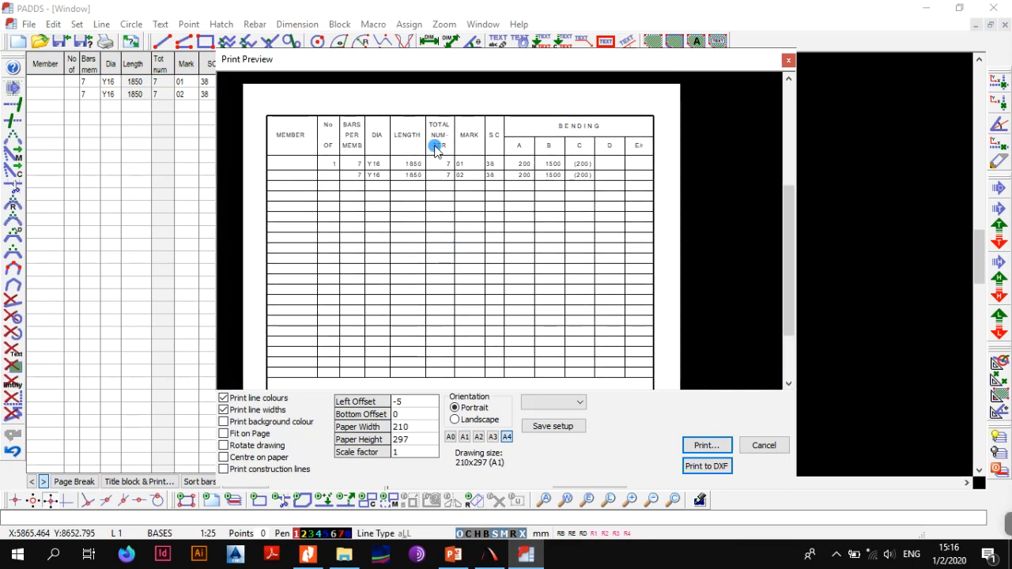
{"action": "left_click", "coordinate": [764, 445]}
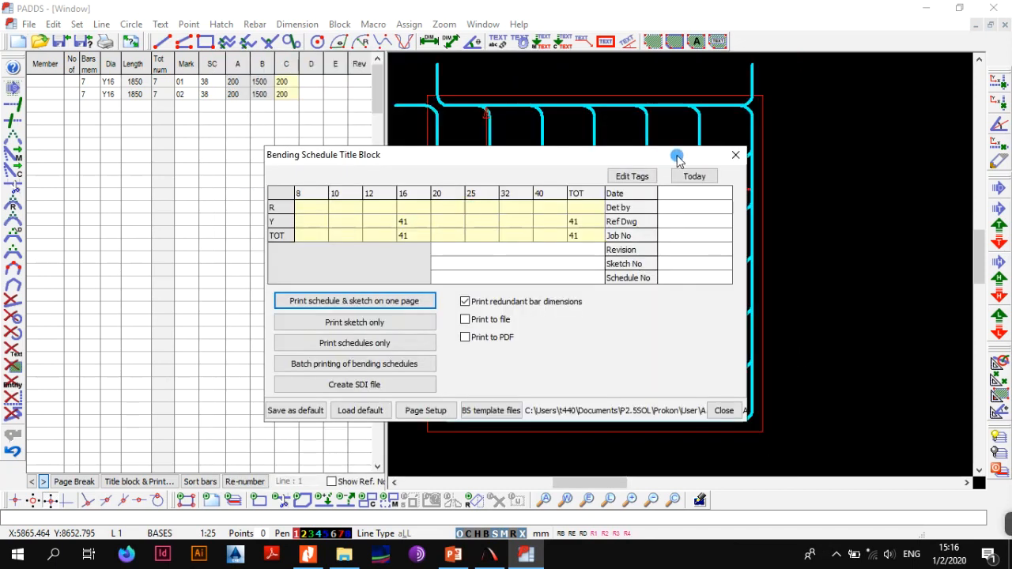
{"action": "left_click", "coordinate": [734, 154]}
Export the drawing with expanded bars to a PDF named pdf in the demo folder, and check the base in it
{"action": "left_click", "coordinate": [29, 24]}
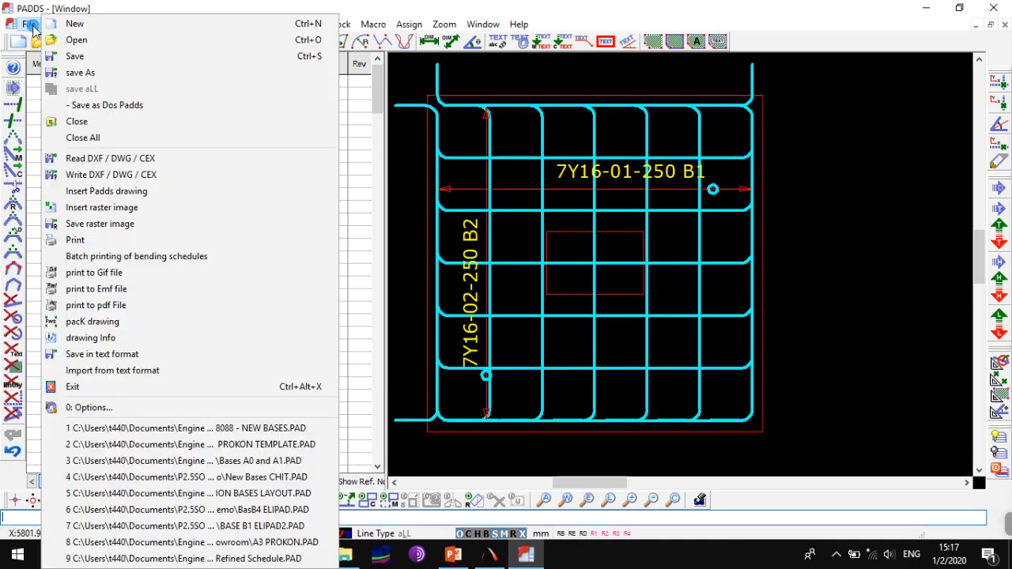
{"action": "left_click", "coordinate": [124, 307]}
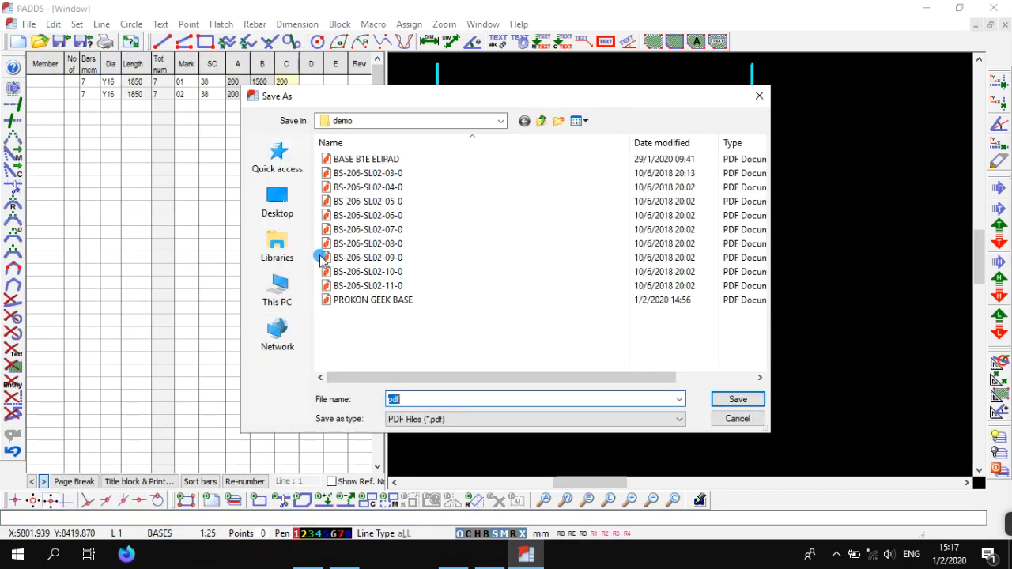
{"action": "left_click", "coordinate": [720, 400]}
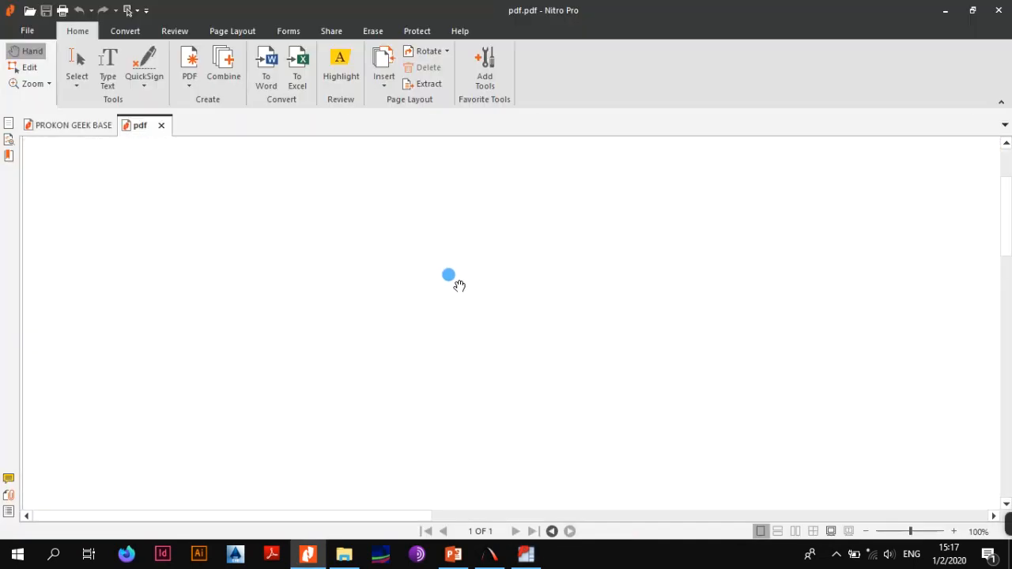
{"action": "mouse_move", "coordinate": [558, 285]}
{"action": "left_mouse_down"}
{"action": "mouse_move", "coordinate": [198, 282]}
{"action": "mouse_move", "coordinate": [202, 305]}
{"action": "left_mouse_up"}
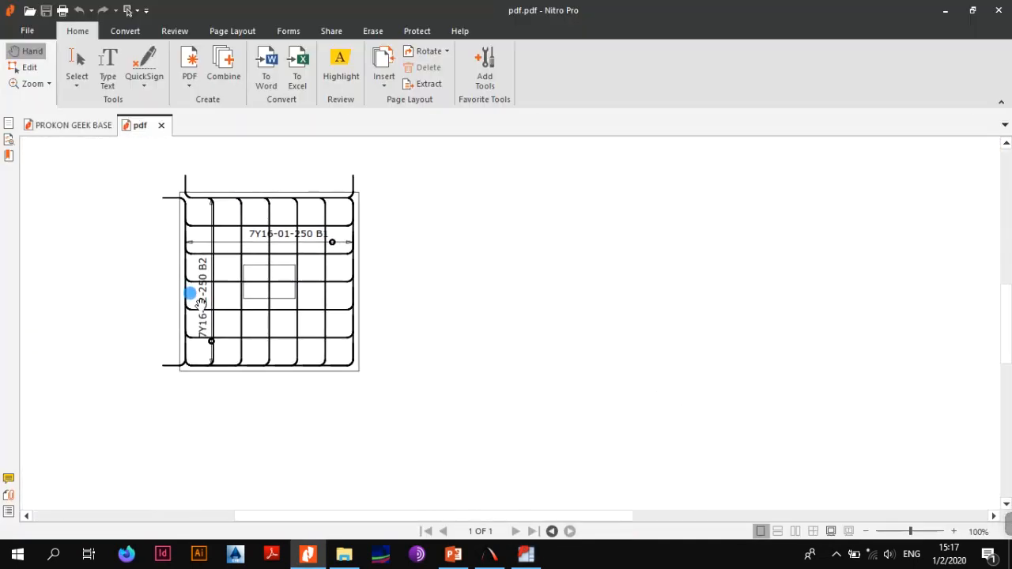
{"action": "left_click", "coordinate": [945, 10]}
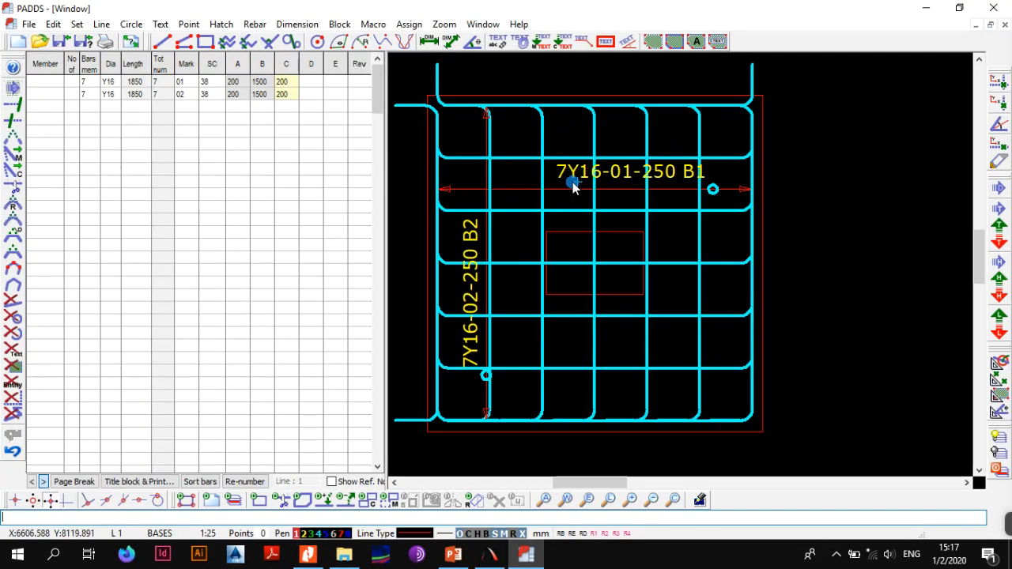
Collapse the bar groups, export the drawing as pdf2 to the demo folder, and check the base in the resulting PDF
{"action": "left_click", "coordinate": [521, 540]}
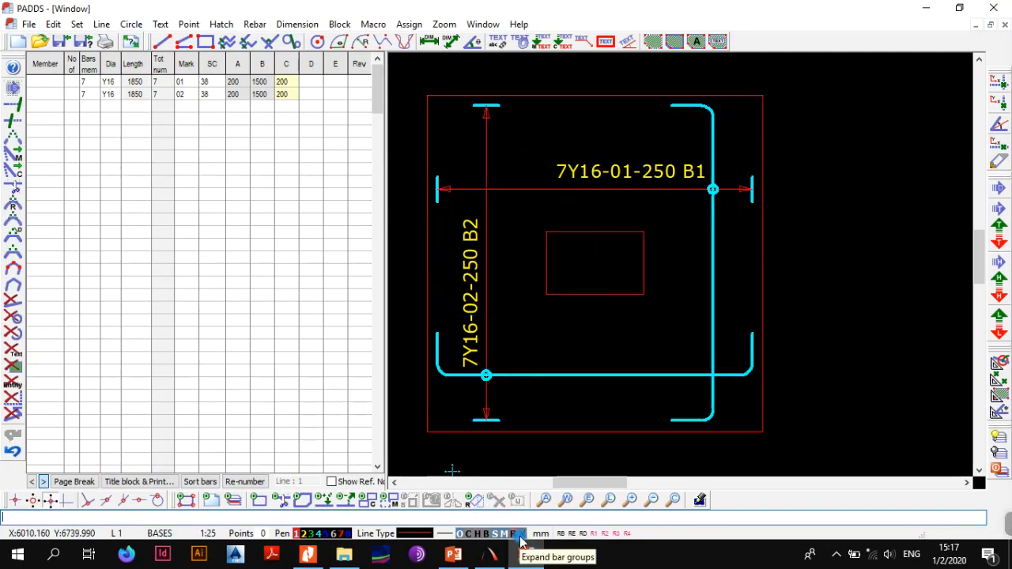
{"action": "left_click", "coordinate": [28, 23]}
{"action": "left_click", "coordinate": [159, 304]}
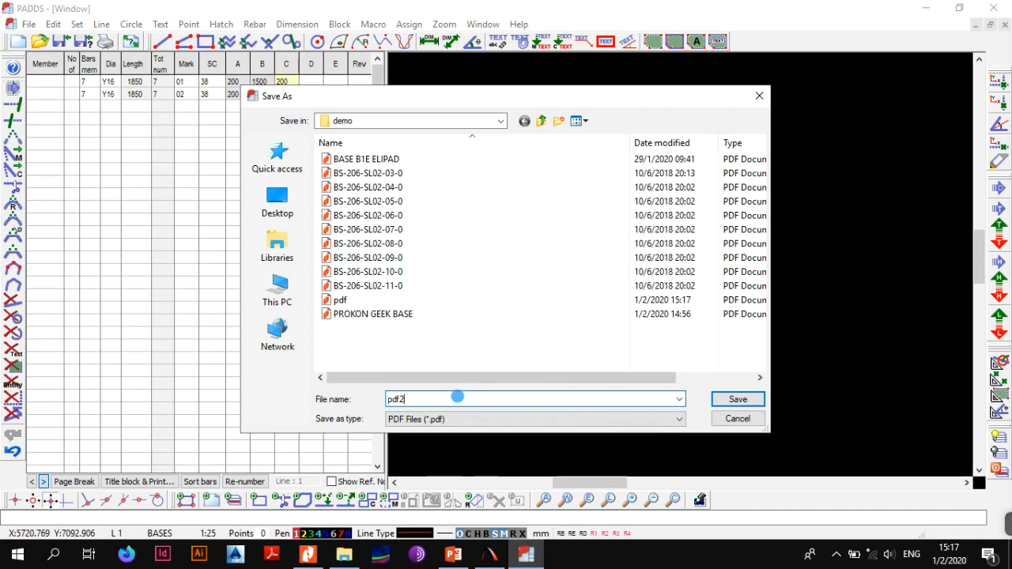
{"action": "type", "text": "pdf2"}
{"action": "left_click", "coordinate": [735, 400]}
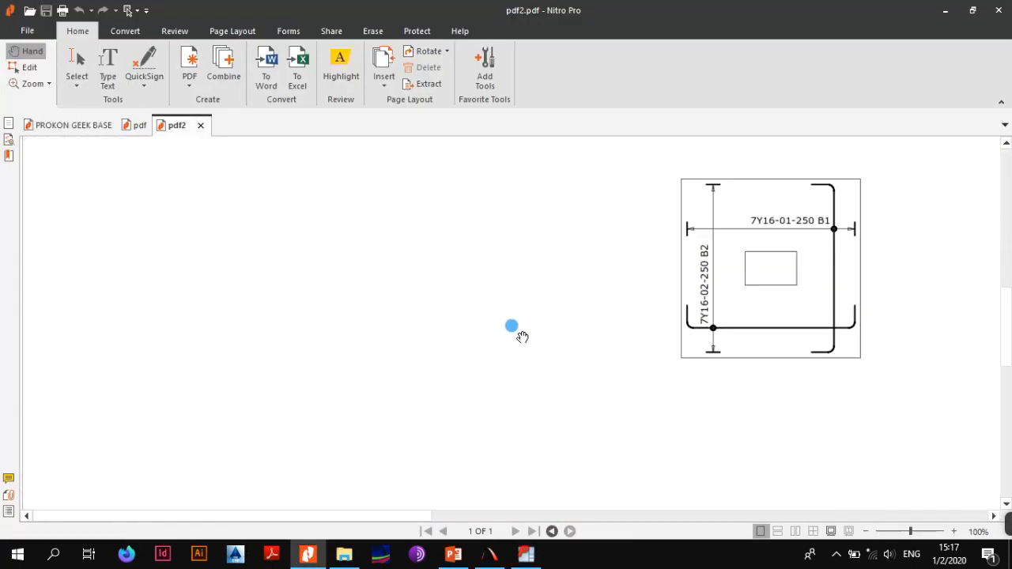
{"action": "mouse_move", "coordinate": [522, 337]}
{"action": "left_mouse_down"}
{"action": "mouse_move", "coordinate": [101, 343]}
{"action": "mouse_move", "coordinate": [492, 415]}
{"action": "mouse_move", "coordinate": [437, 323]}
{"action": "left_mouse_up"}
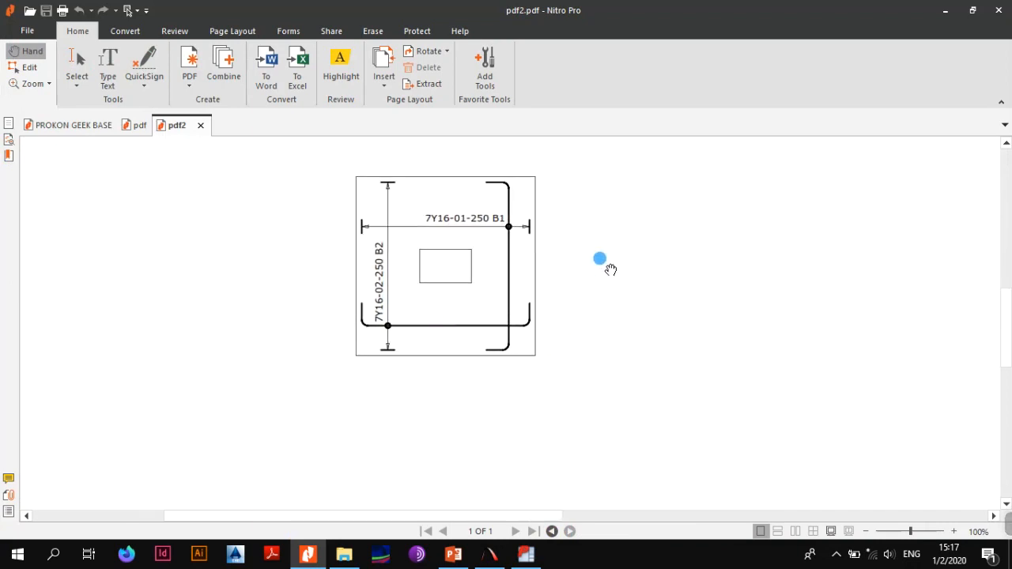
{"action": "left_click", "coordinate": [944, 10]}
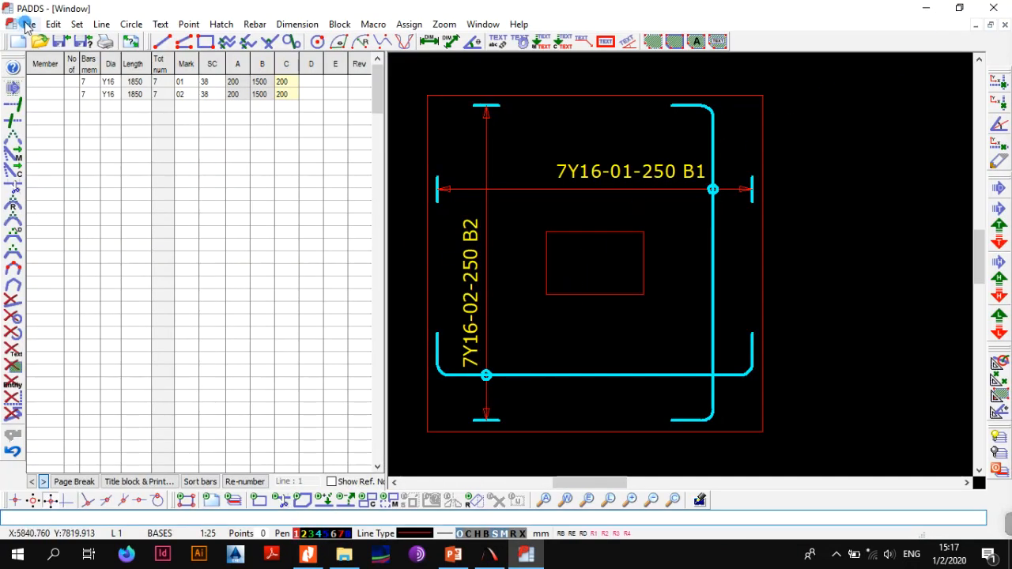
Preview the bending schedule without the sketch and open its print settings
{"action": "left_click", "coordinate": [158, 481]}
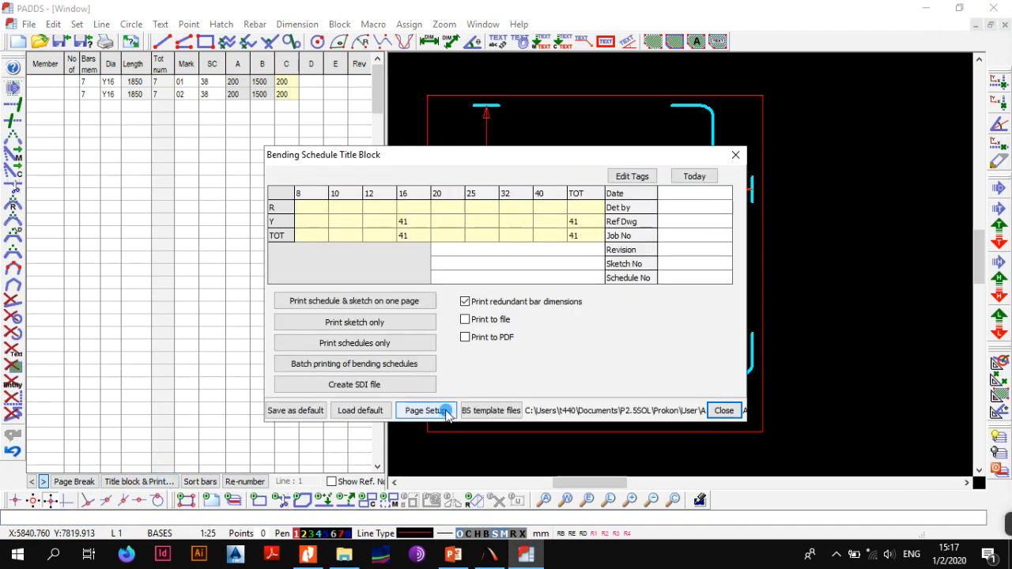
{"action": "left_click", "coordinate": [372, 342]}
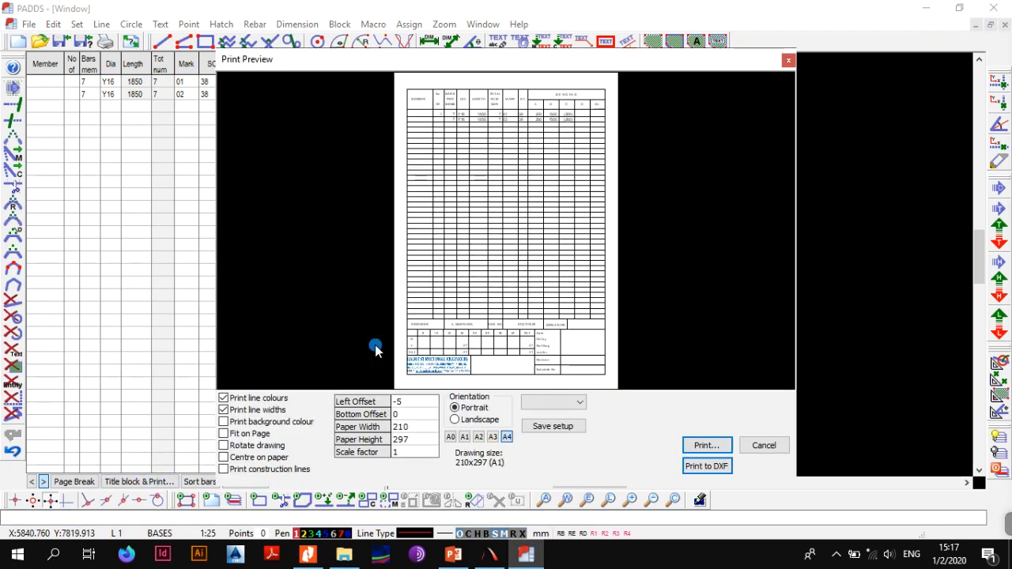
{"action": "left_click", "coordinate": [708, 445]}
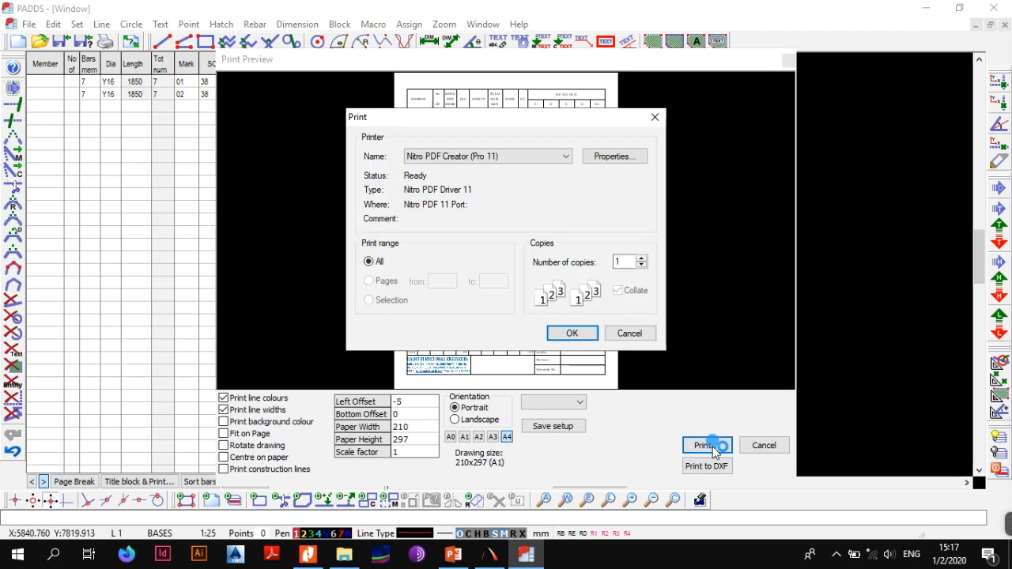
Set the Nitro PDF Creator page size to A4
{"action": "left_click", "coordinate": [545, 156]}
{"action": "left_click", "coordinate": [607, 155]}
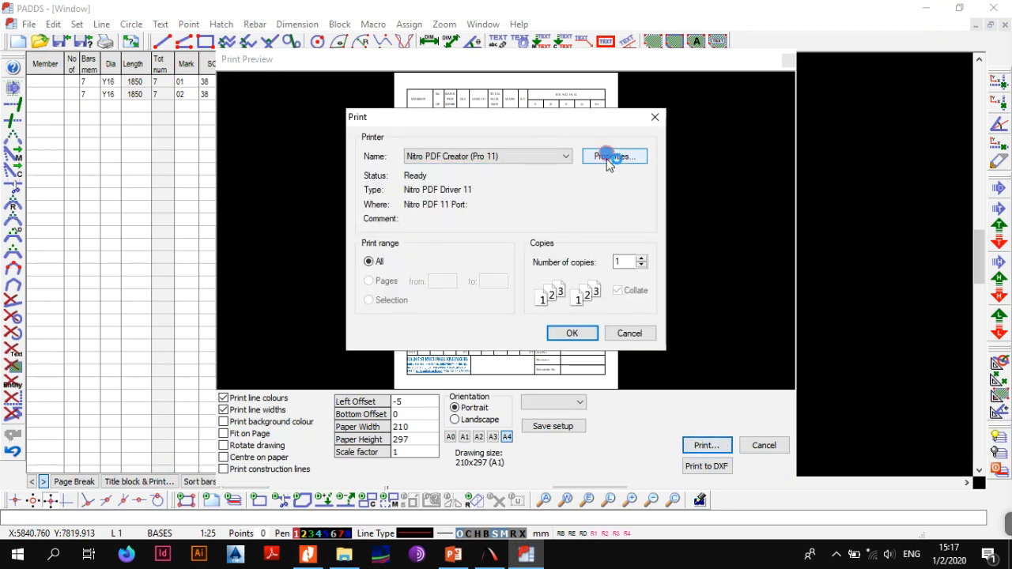
{"action": "left_click", "coordinate": [614, 156]}
{"action": "left_click", "coordinate": [482, 154]}
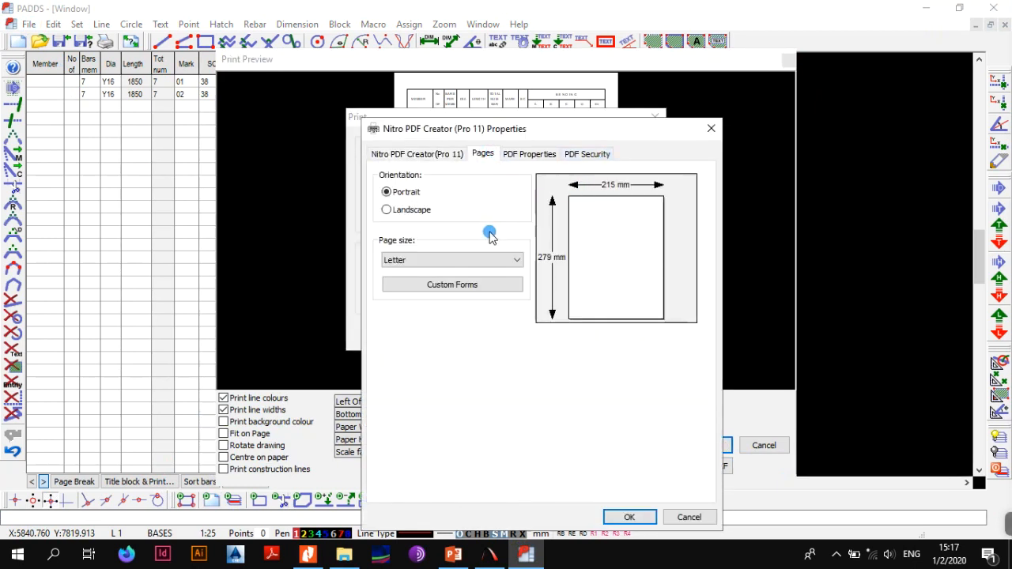
{"action": "left_click", "coordinate": [472, 260]}
{"action": "left_click_drag", "start_coordinate": [520, 442], "coordinate": [531, 190]}
{"action": "left_click_drag", "start_coordinate": [518, 409], "coordinate": [517, 284]}
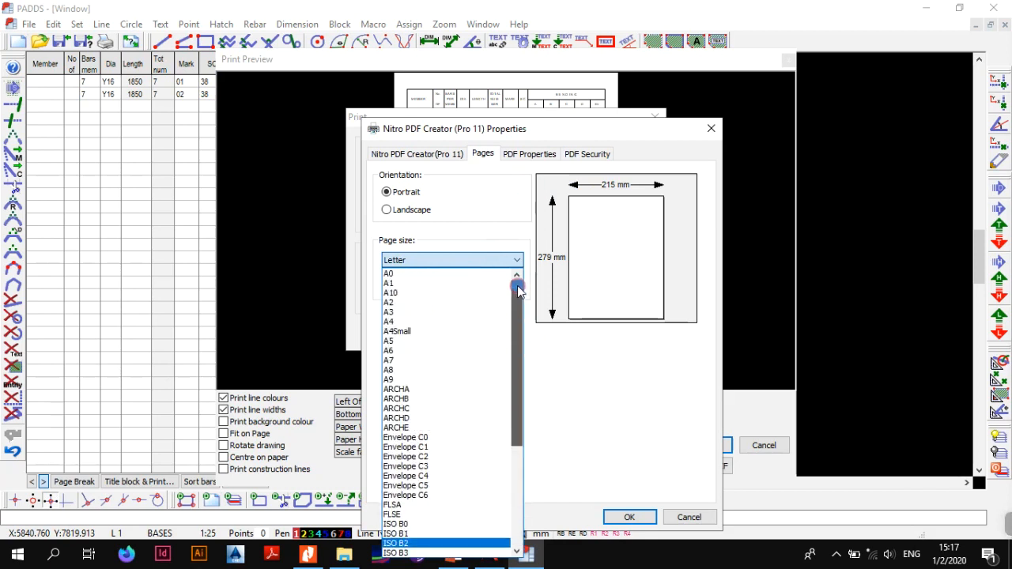
{"action": "left_click", "coordinate": [418, 319]}
{"action": "left_click", "coordinate": [648, 522]}
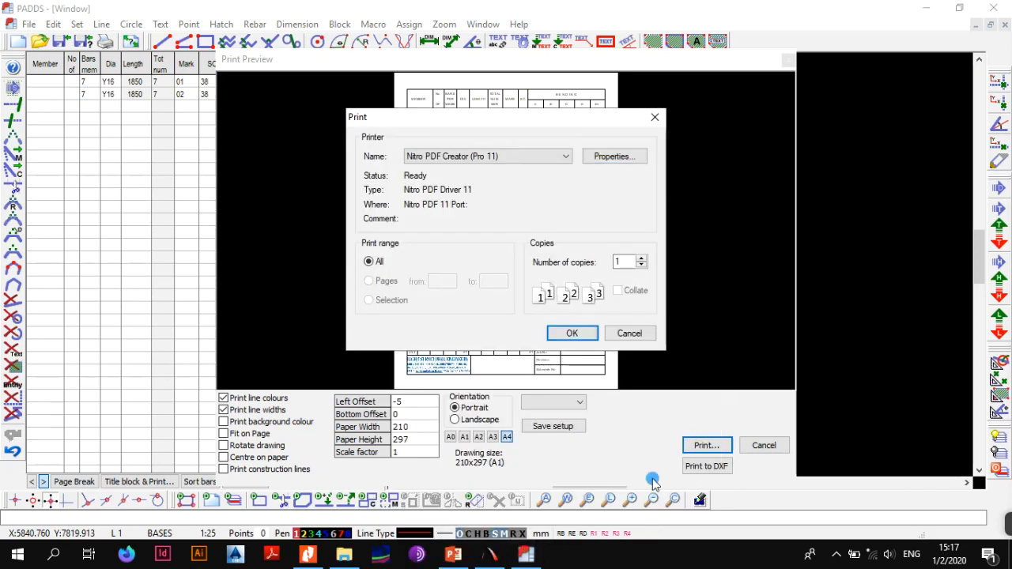
Print the bending schedule to a PDF file named Untitled on the Desktop
{"action": "left_click", "coordinate": [583, 335]}
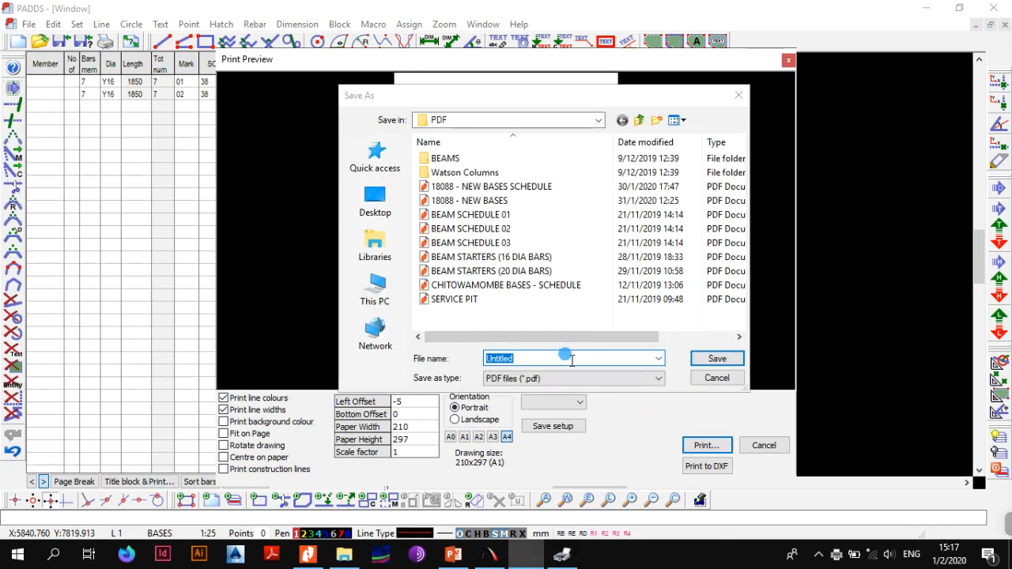
{"action": "left_click", "coordinate": [709, 360]}
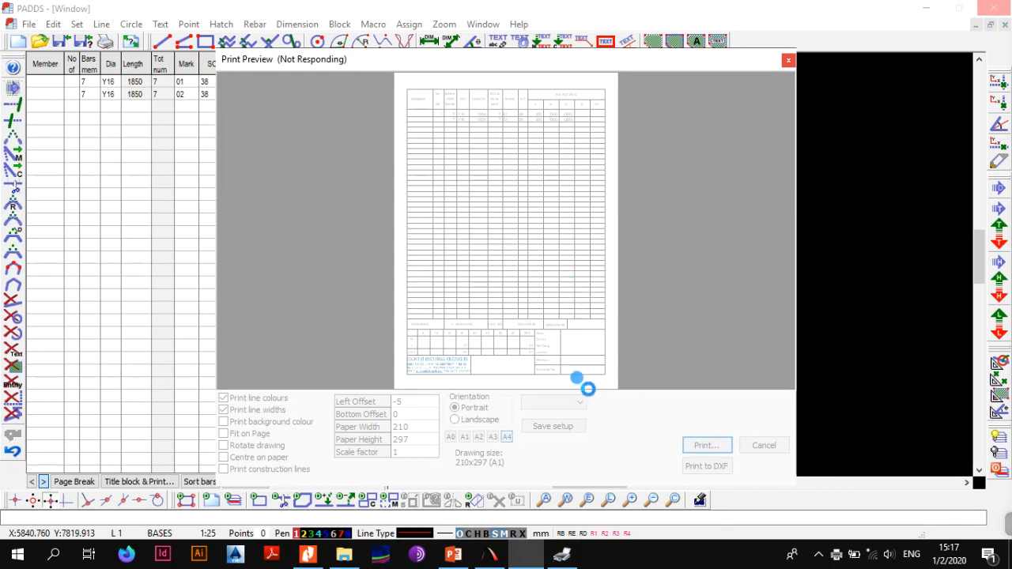
{"action": "left_click", "coordinate": [381, 208]}
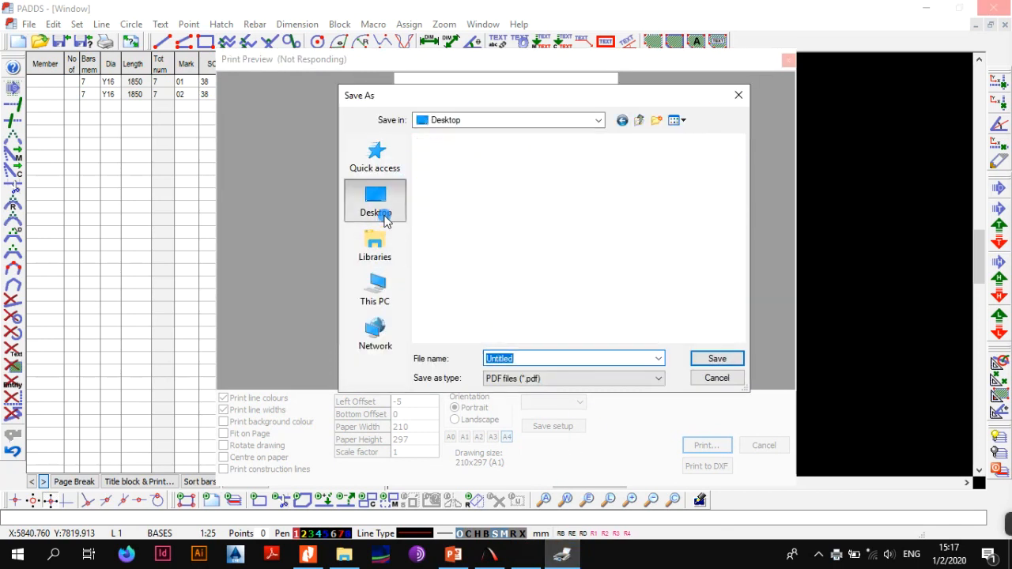
{"action": "left_click", "coordinate": [699, 358]}
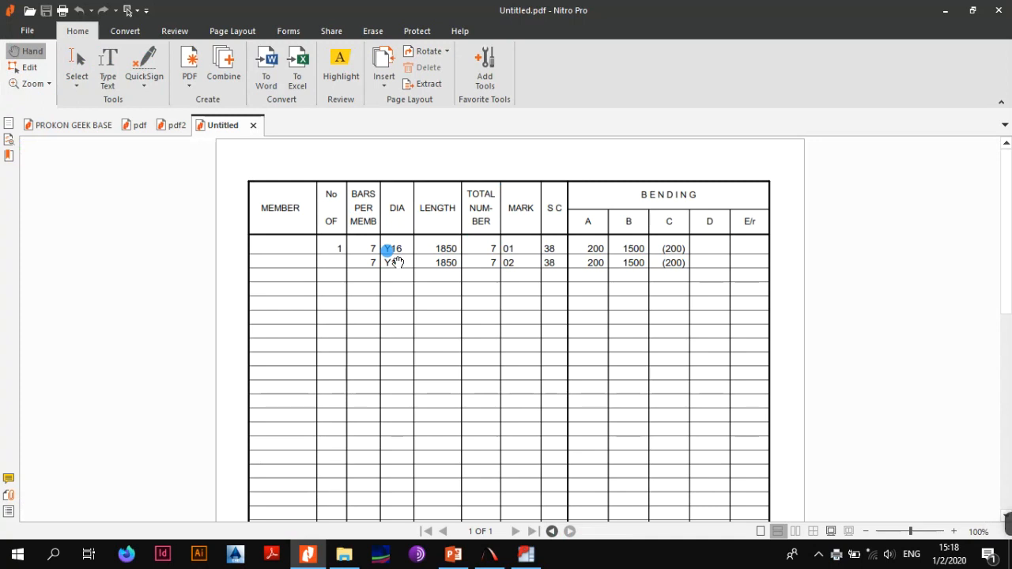
Compare the base drawing in pdf2 with the bar rows in the Untitled schedule PDF
{"action": "left_click", "coordinate": [168, 125]}
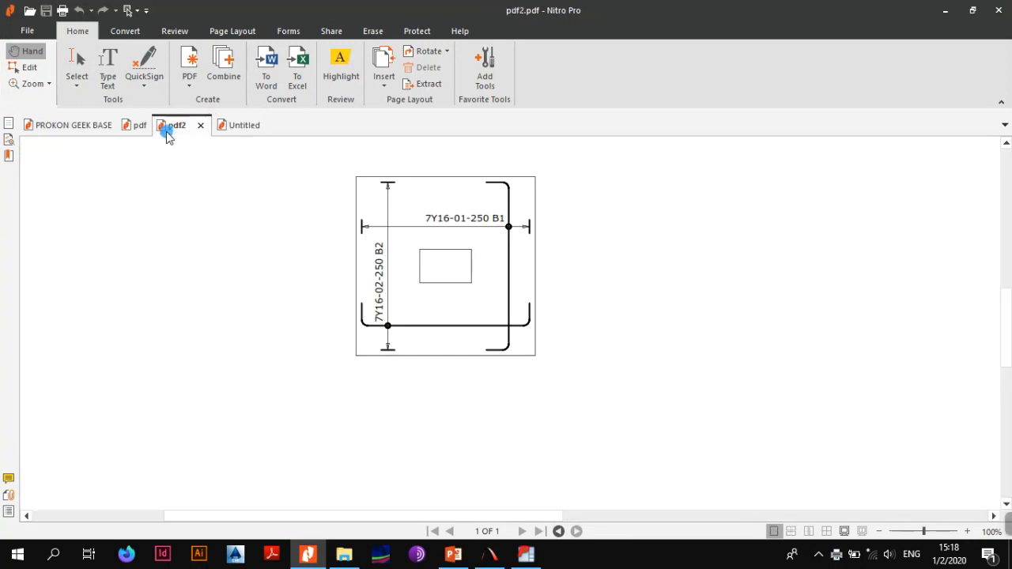
{"action": "left_click", "coordinate": [566, 294]}
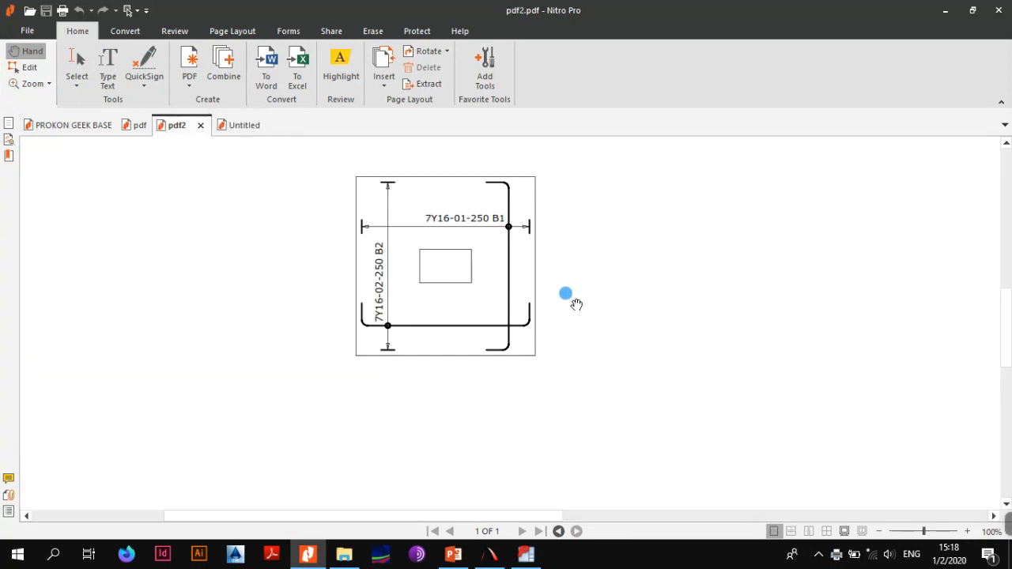
{"action": "left_click", "coordinate": [224, 127]}
{"action": "left_click", "coordinate": [257, 247]}
{"action": "left_click", "coordinate": [639, 247]}
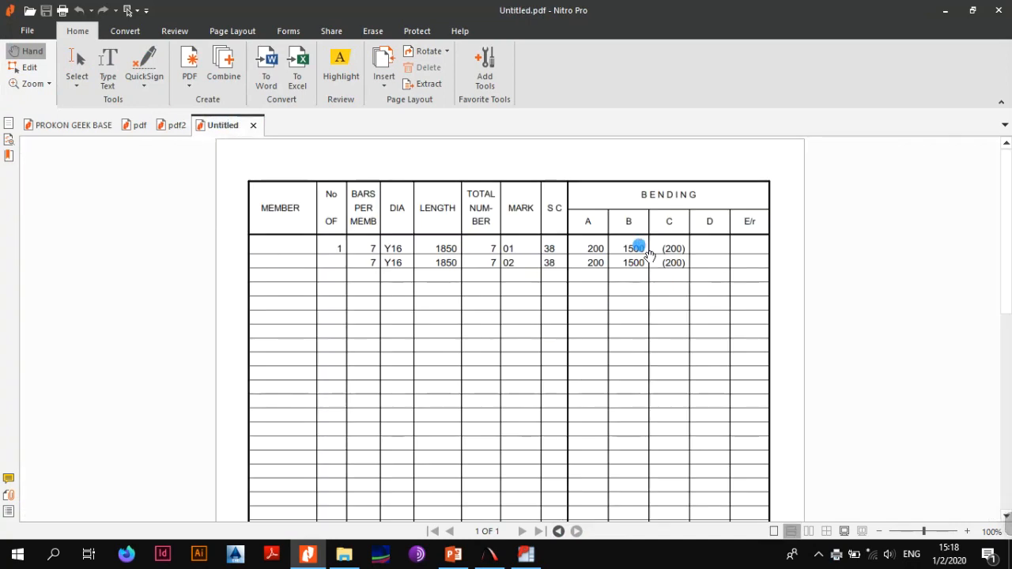